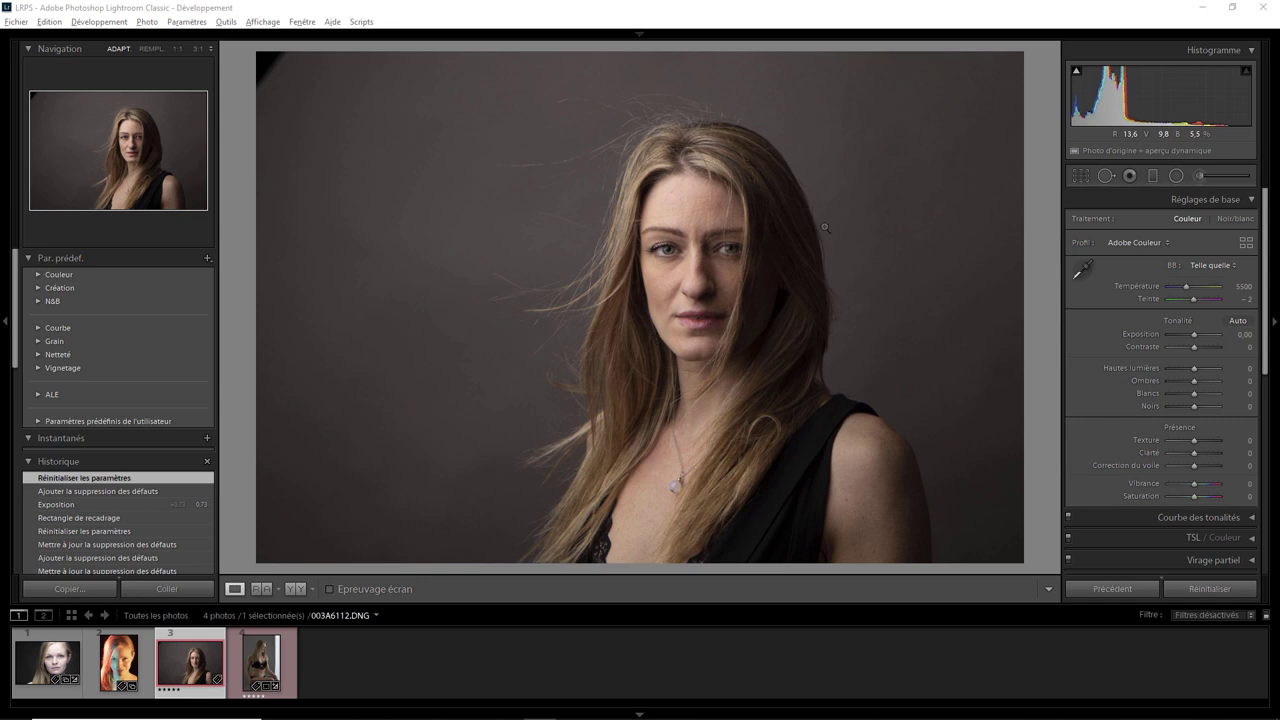
- Crop 003A6112.DNG tighter from the top-right corner and raise exposure to +0.87
right_click(731, 235)
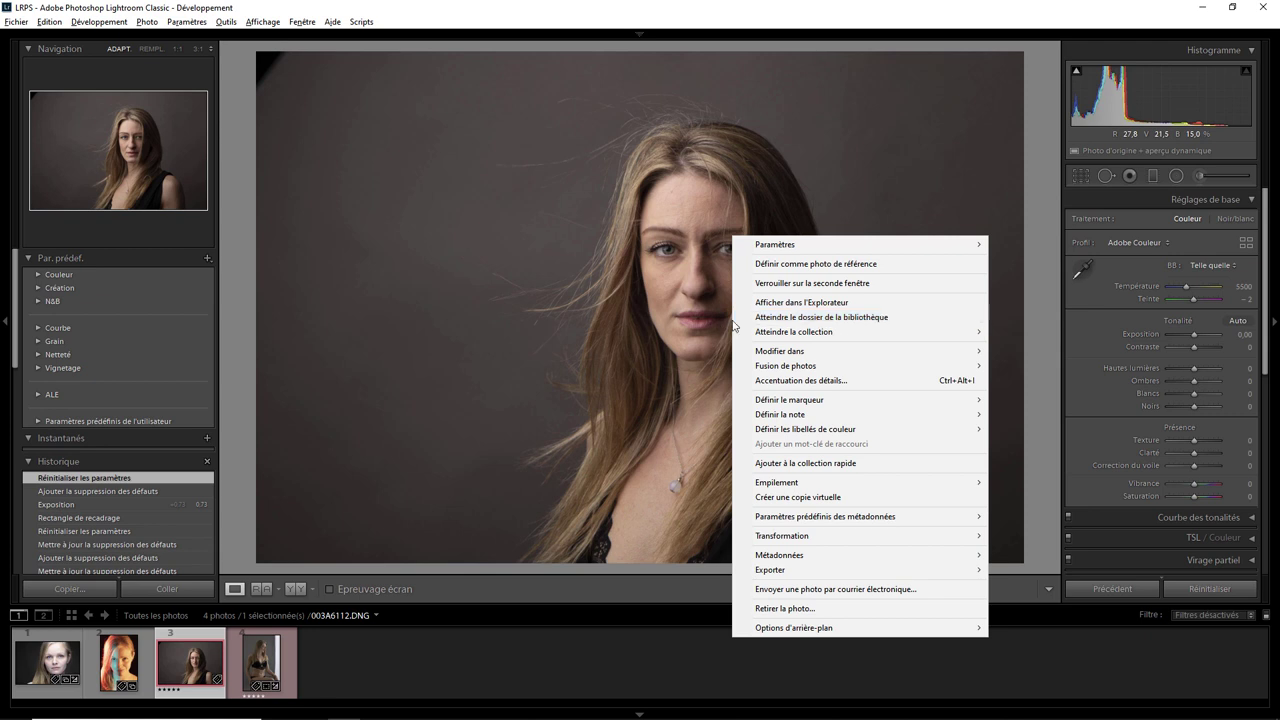
mouse_move(780, 351)
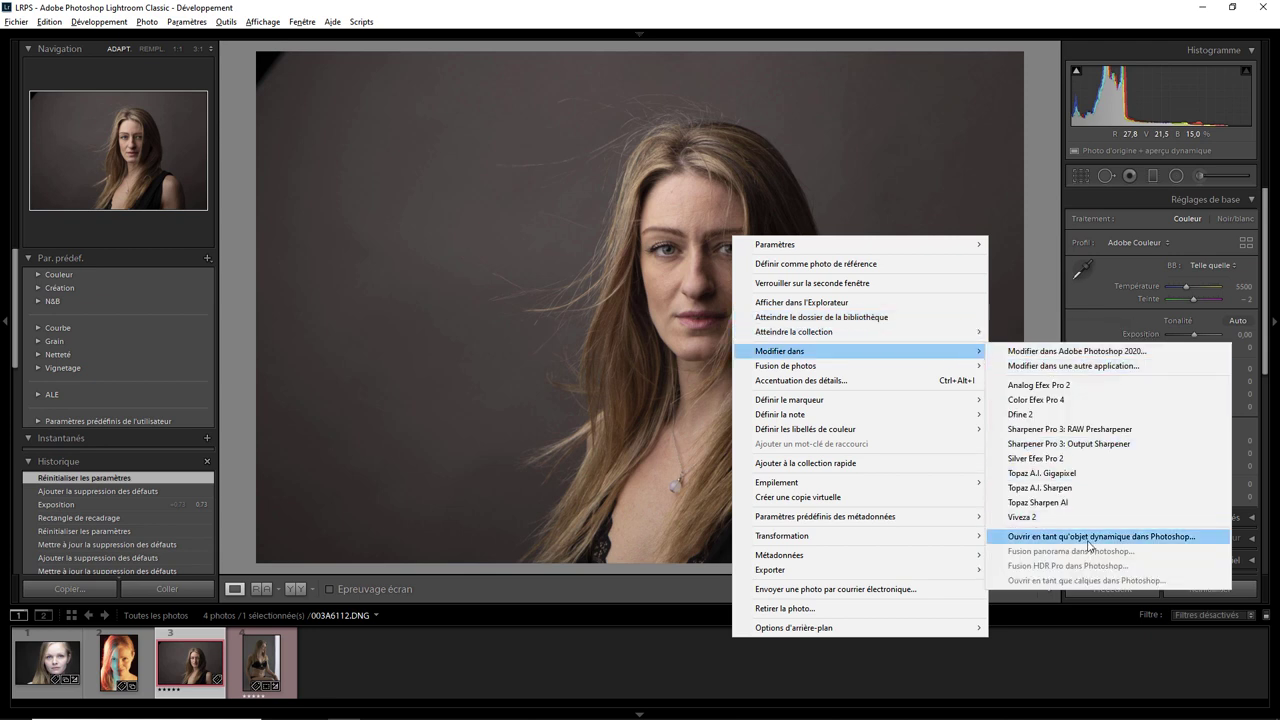
click(352, 235)
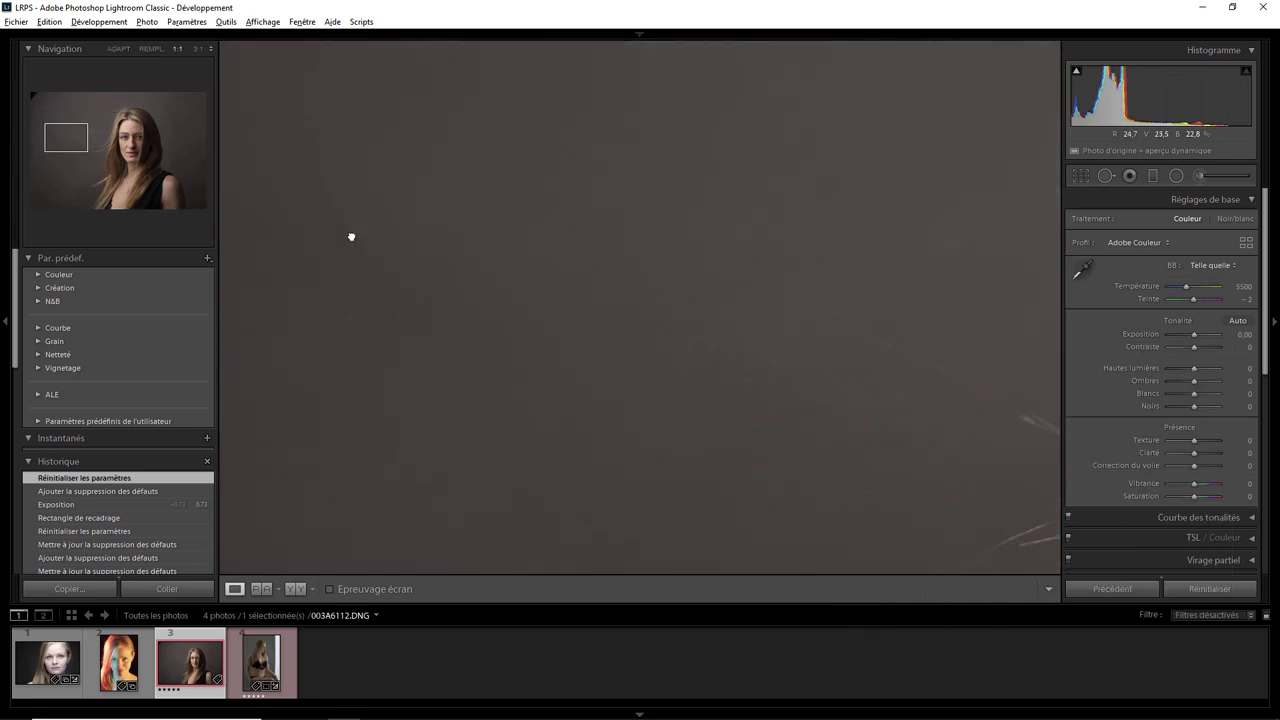
click(352, 235)
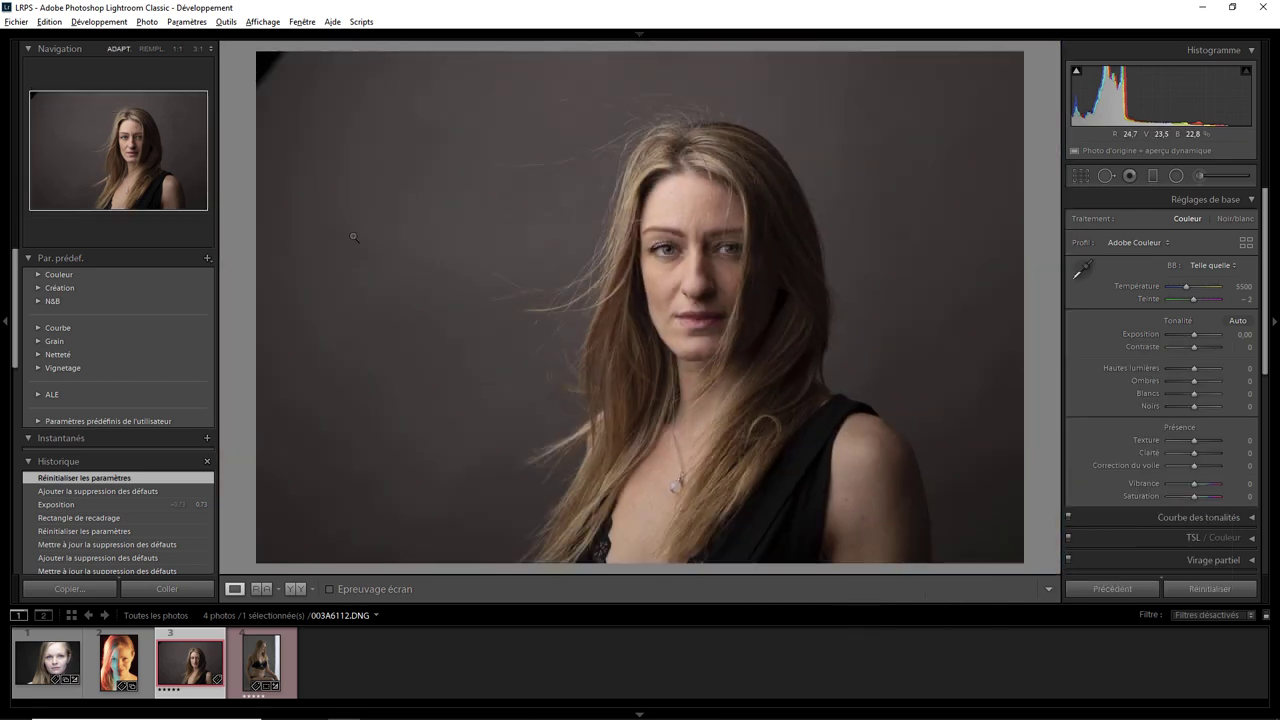
click(1080, 177)
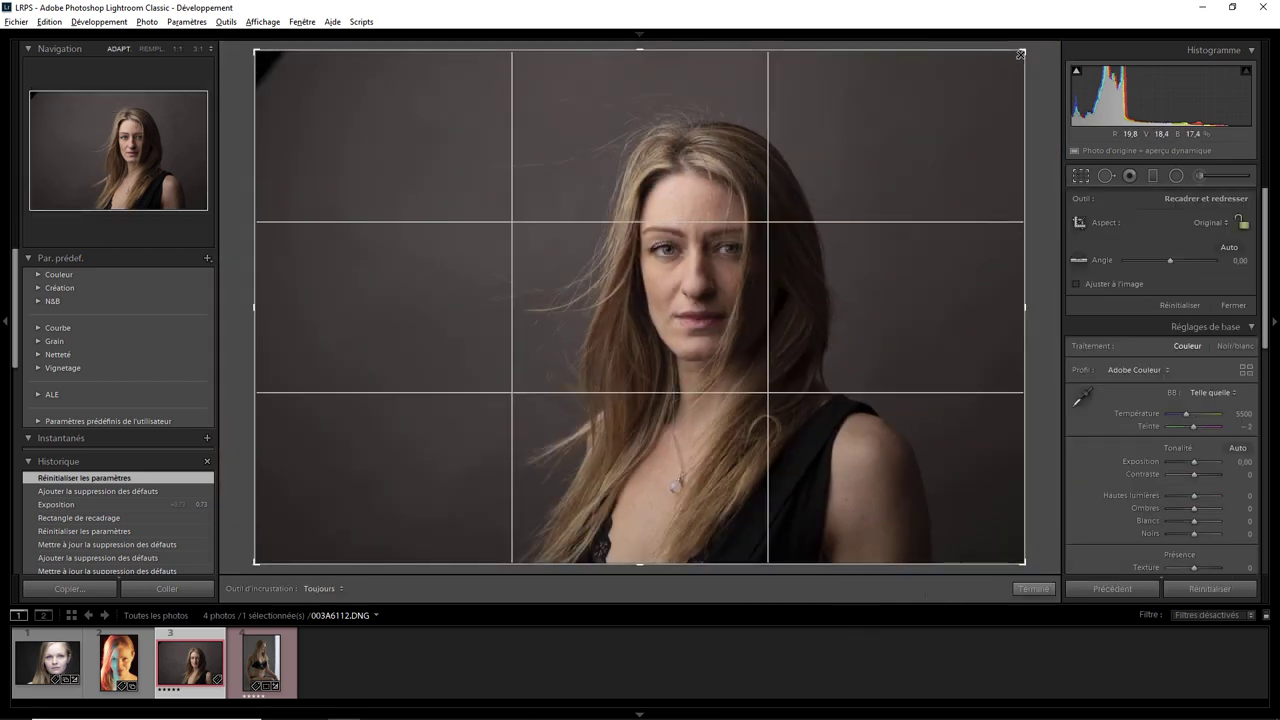
drag(1020, 54, 1006, 68)
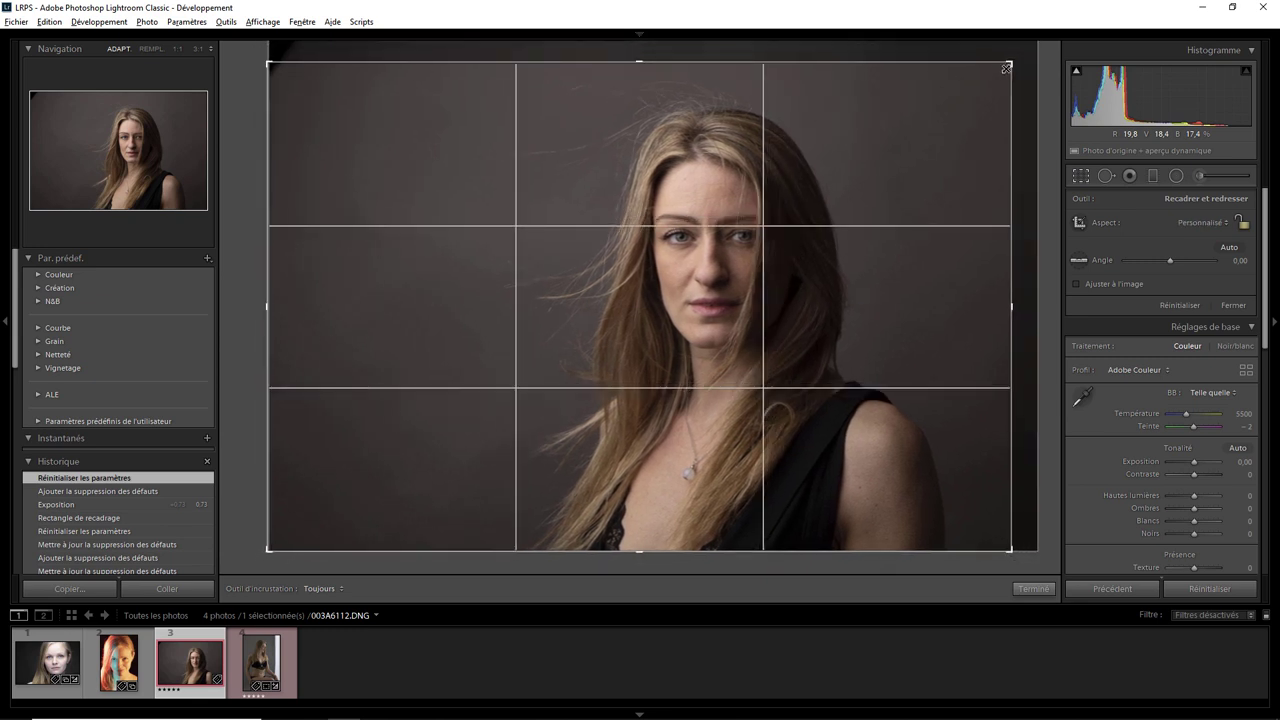
drag(743, 315, 728, 318)
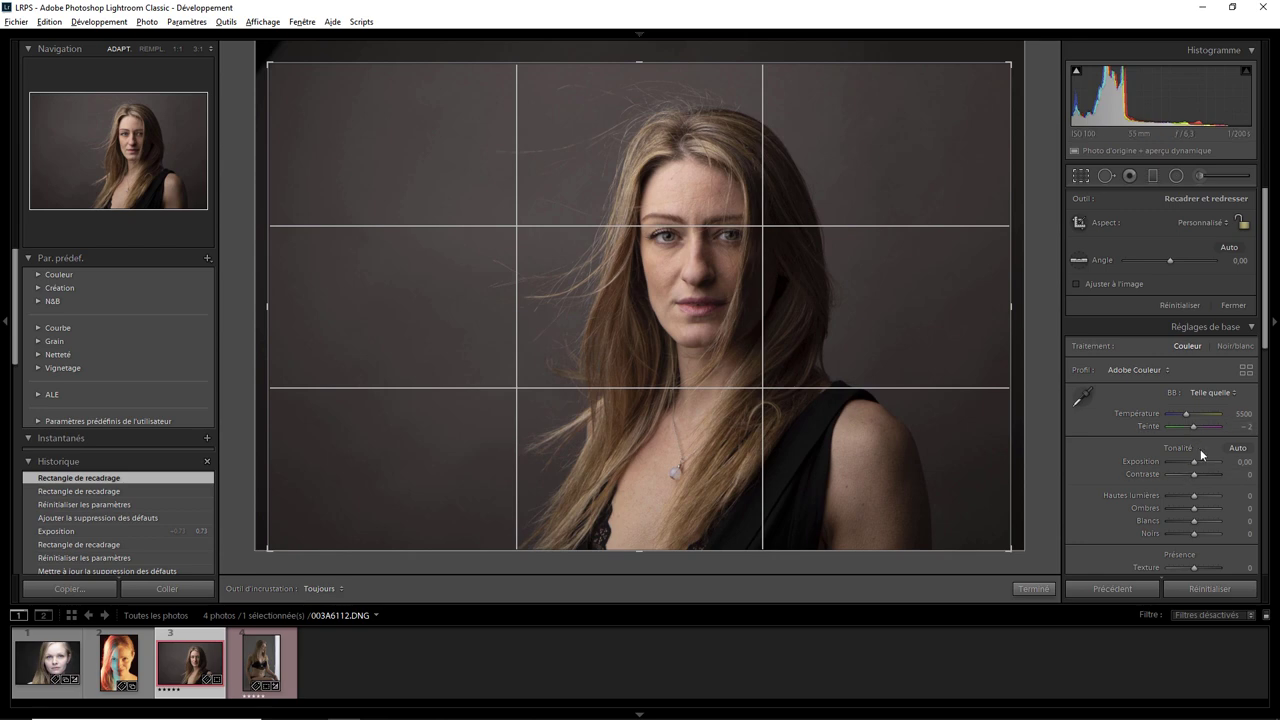
drag(1192, 462, 1197, 463)
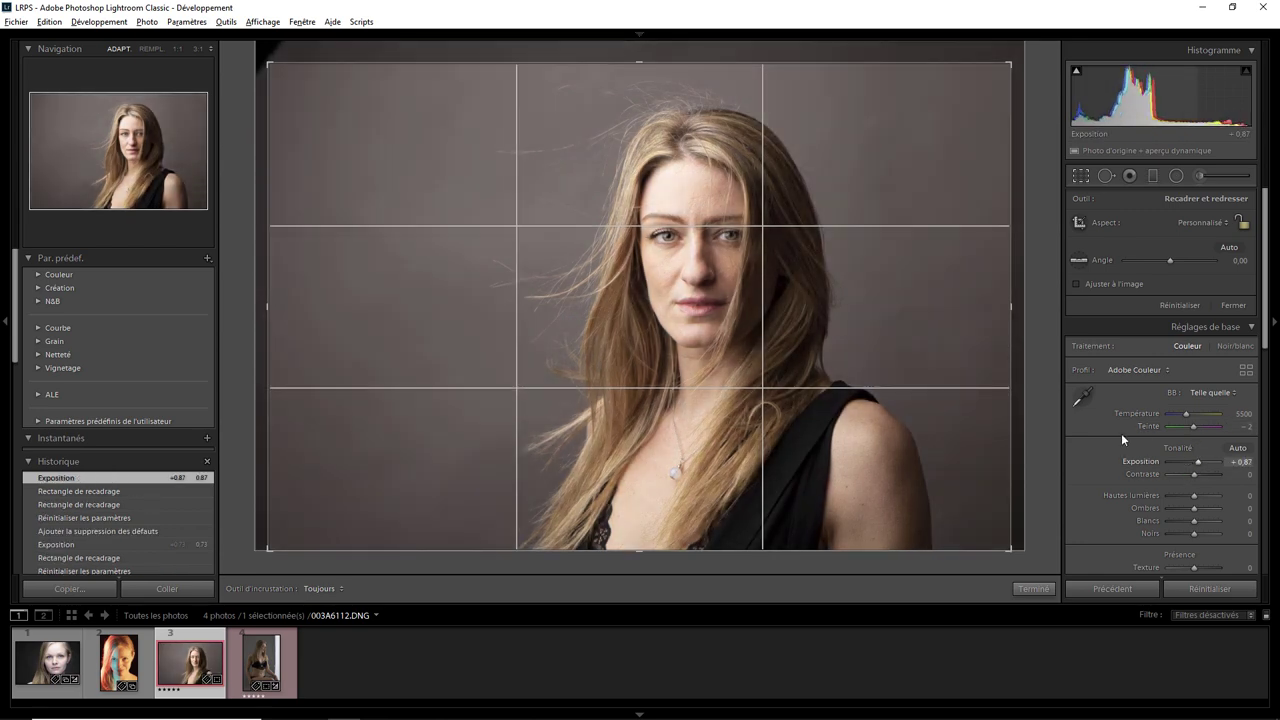
- Heal the blemish on the model's cheek with spot removal at 1:1 zoom
click(1105, 175)
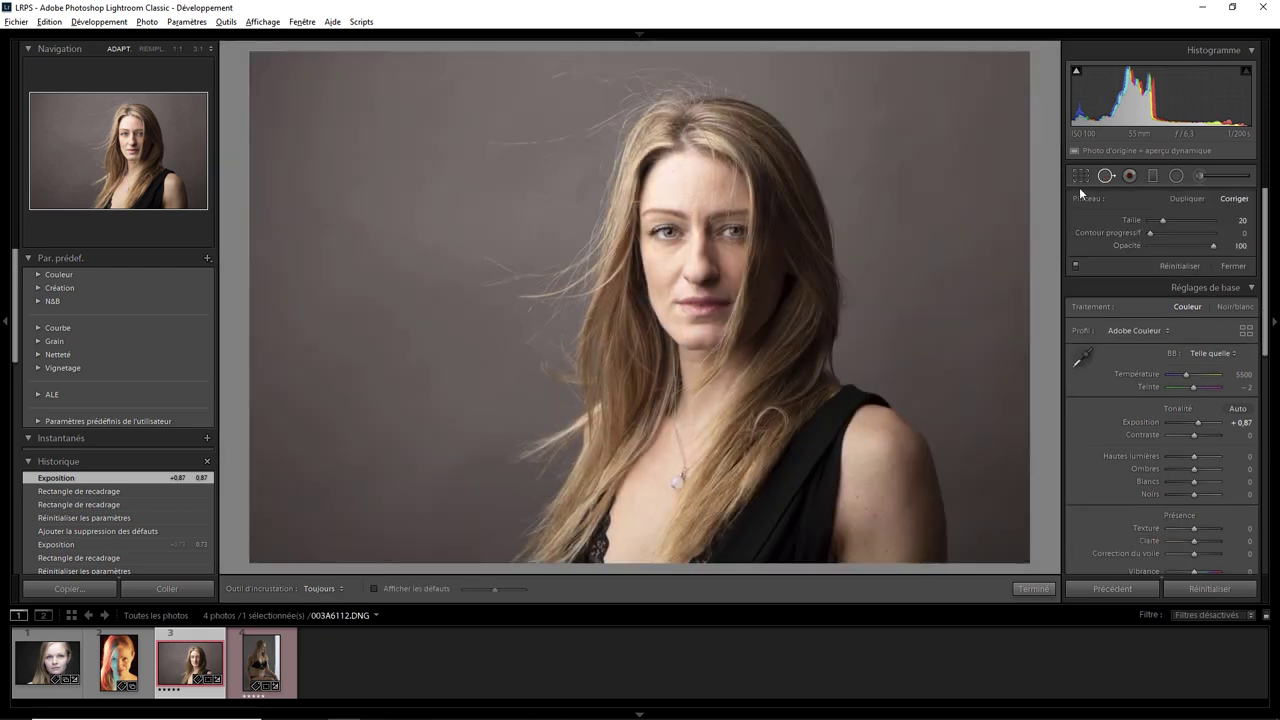
click(175, 48)
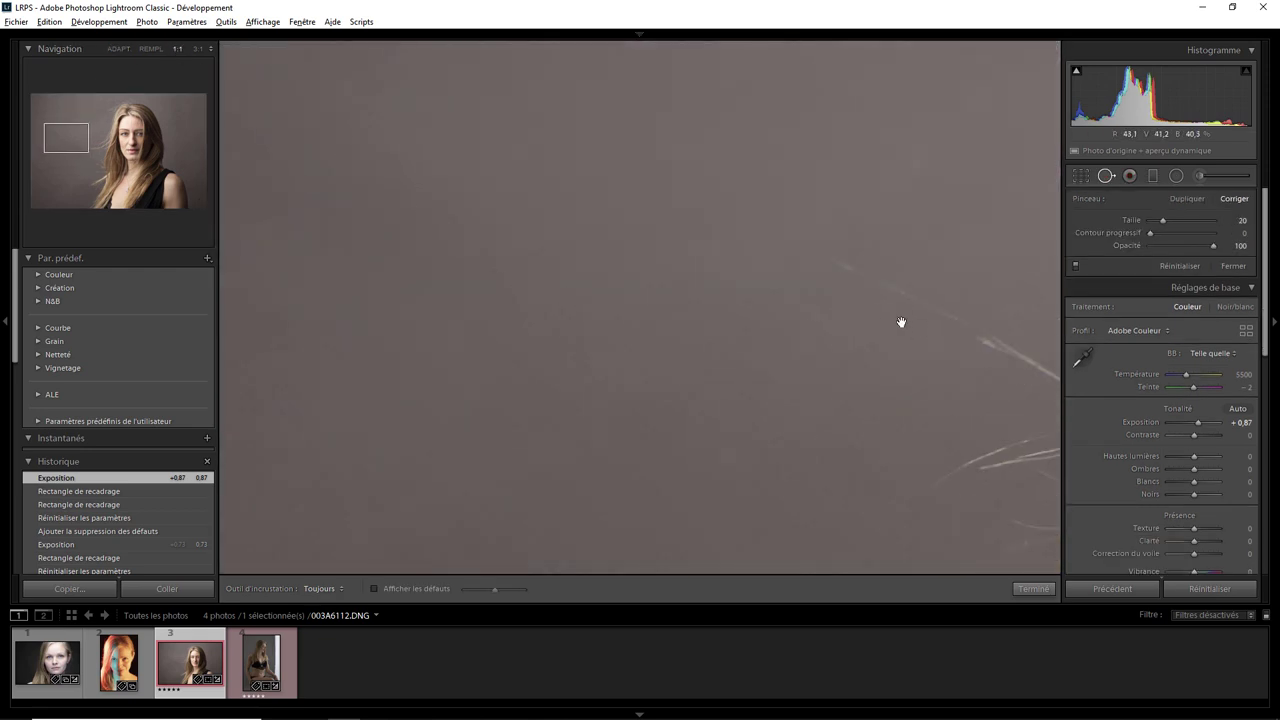
drag(952, 332, 194, 350)
drag(920, 366, 380, 334)
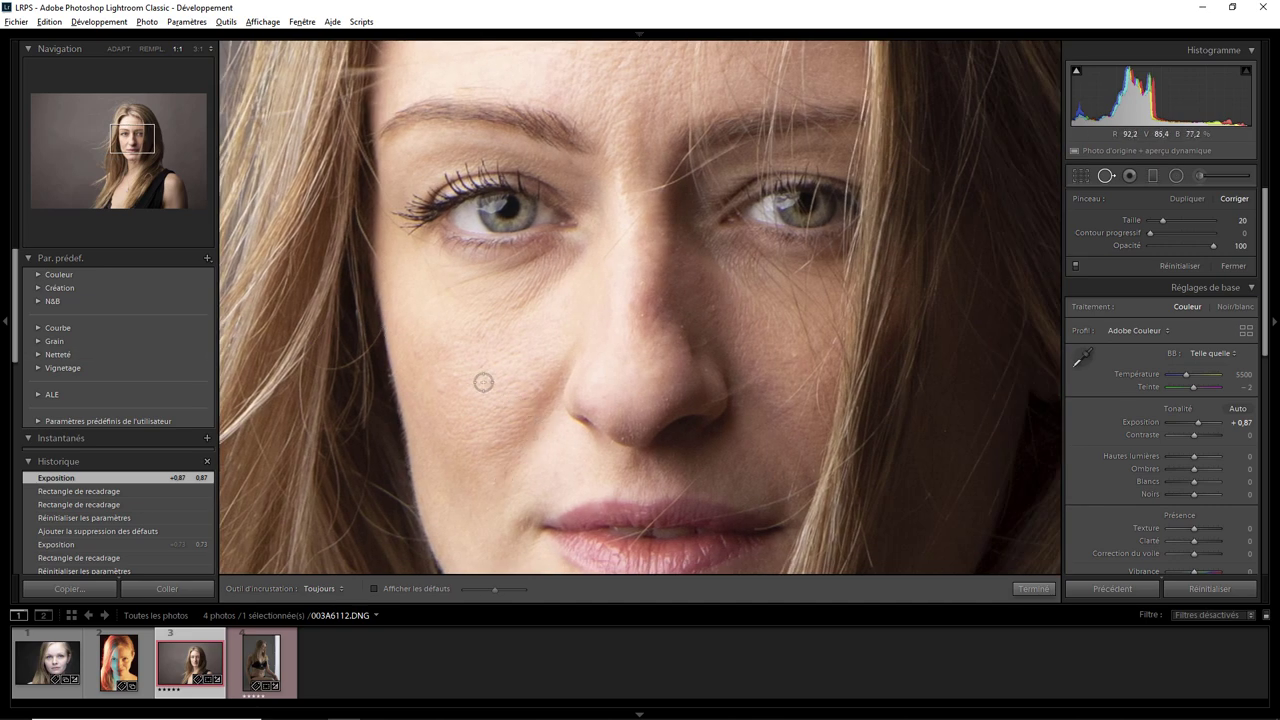
drag(484, 386, 541, 384)
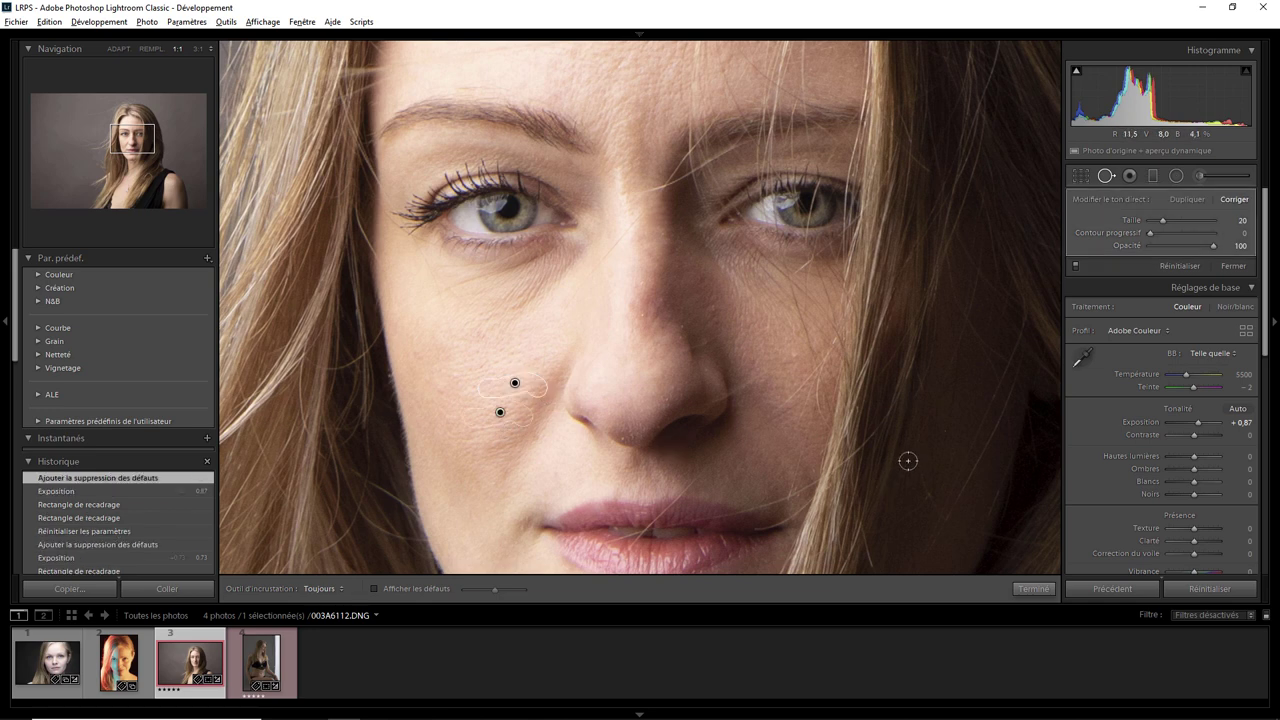
click(1035, 589)
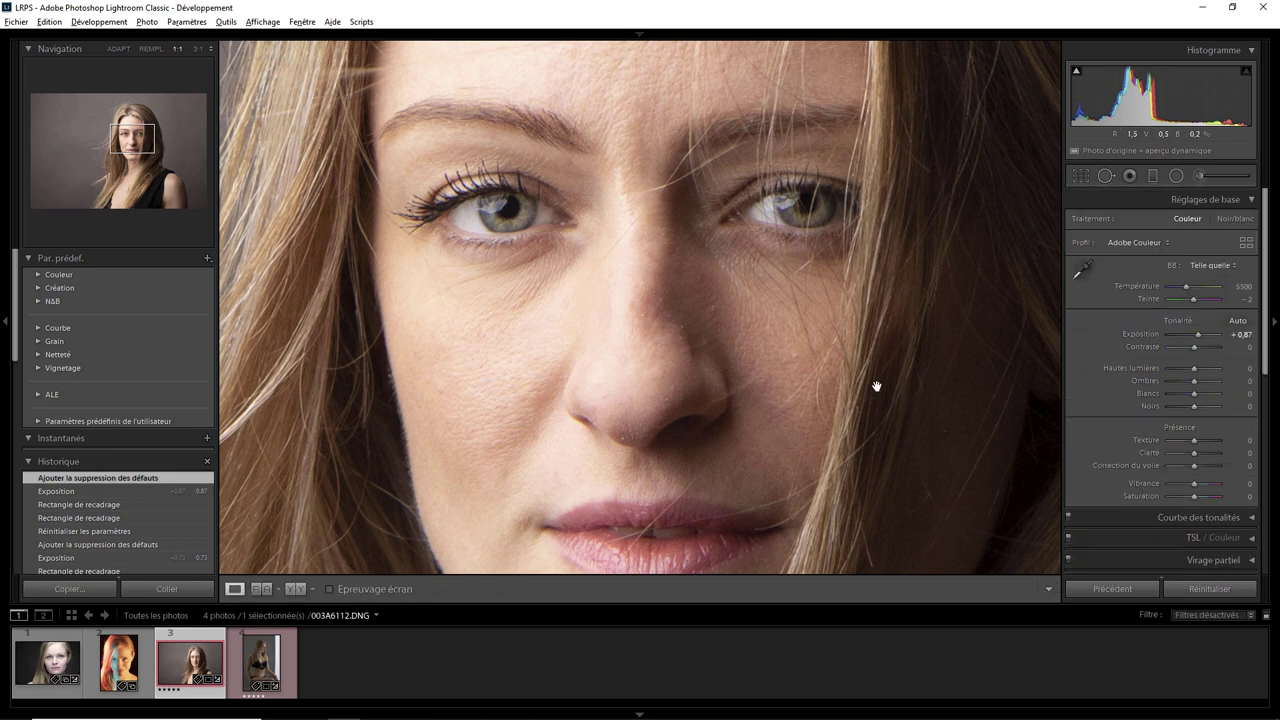
- Send the edited portrait to Photoshop as a smart object via Modifier dans
right_click(679, 254)
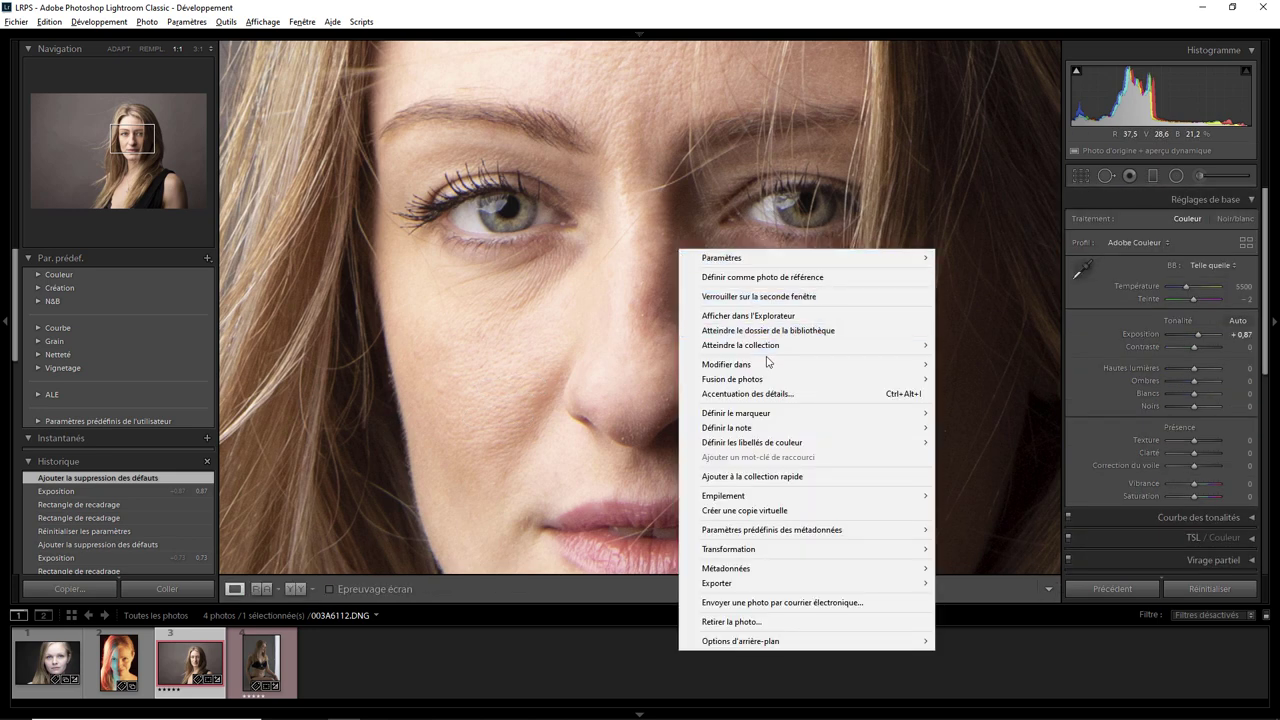
mouse_move(726, 364)
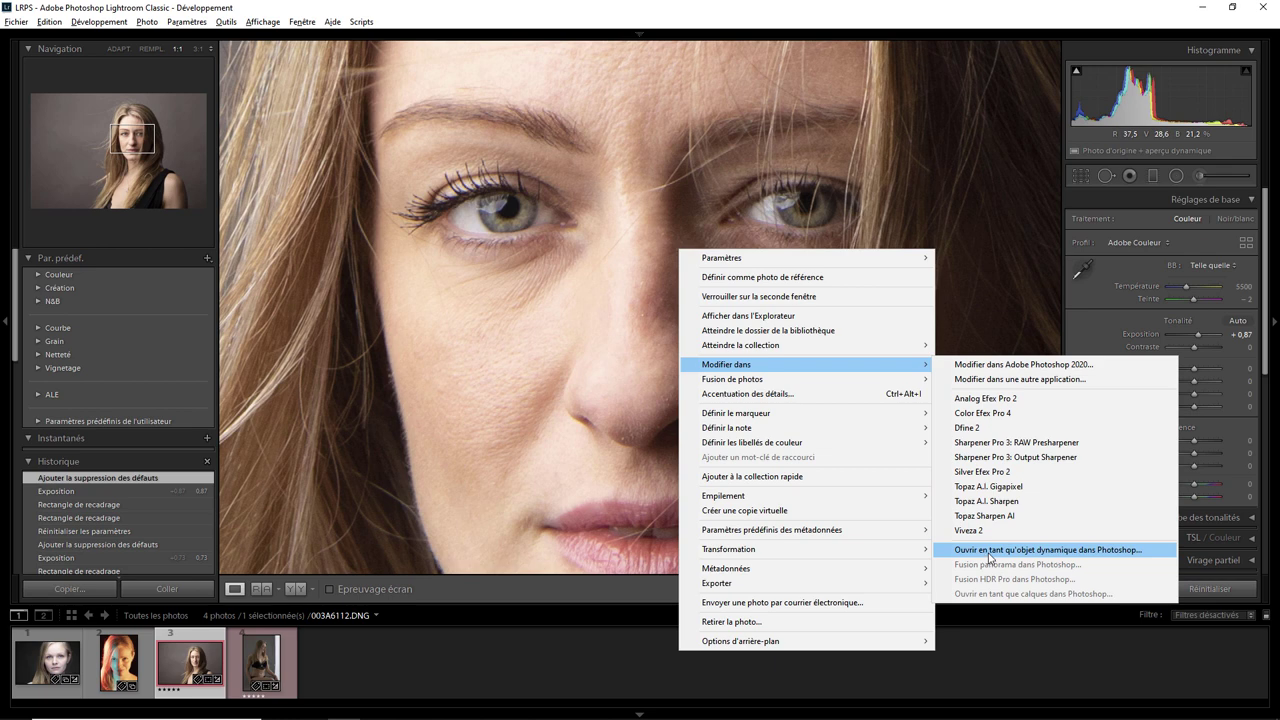
click(990, 552)
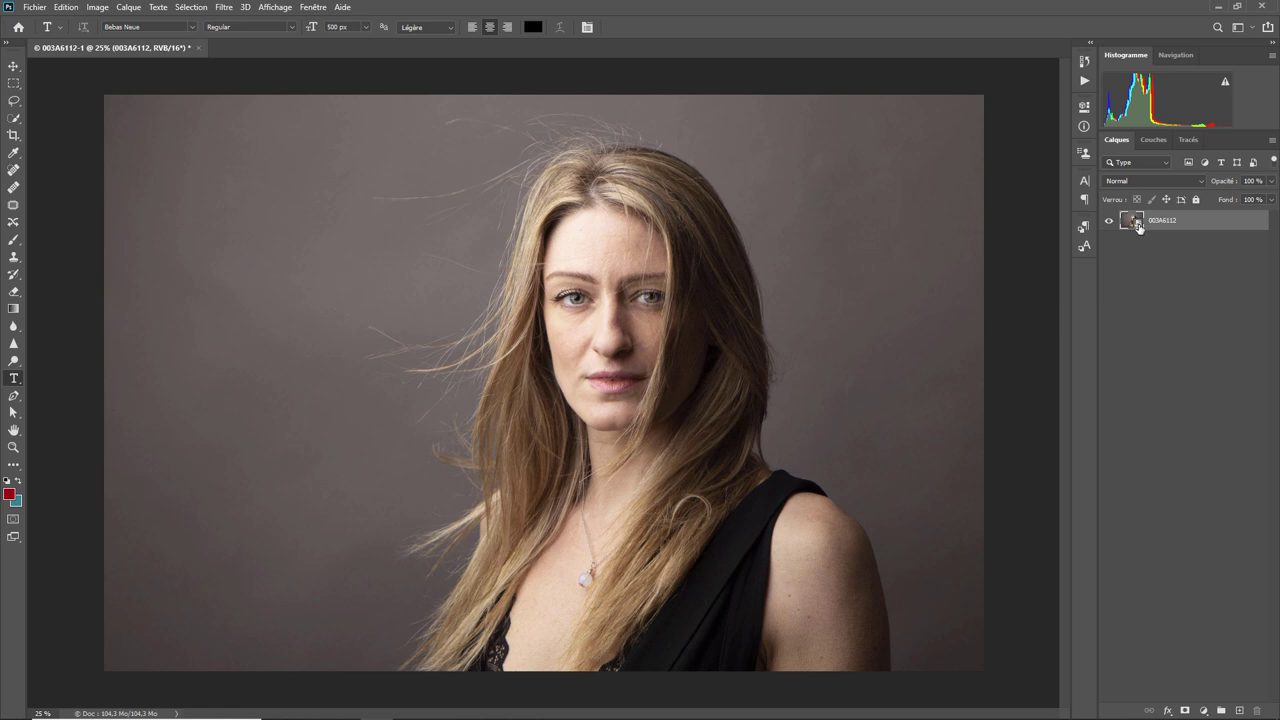
- Open the smart object in Camera Raw and heal a cheek spot at 100% zoom
double_click(1138, 226)
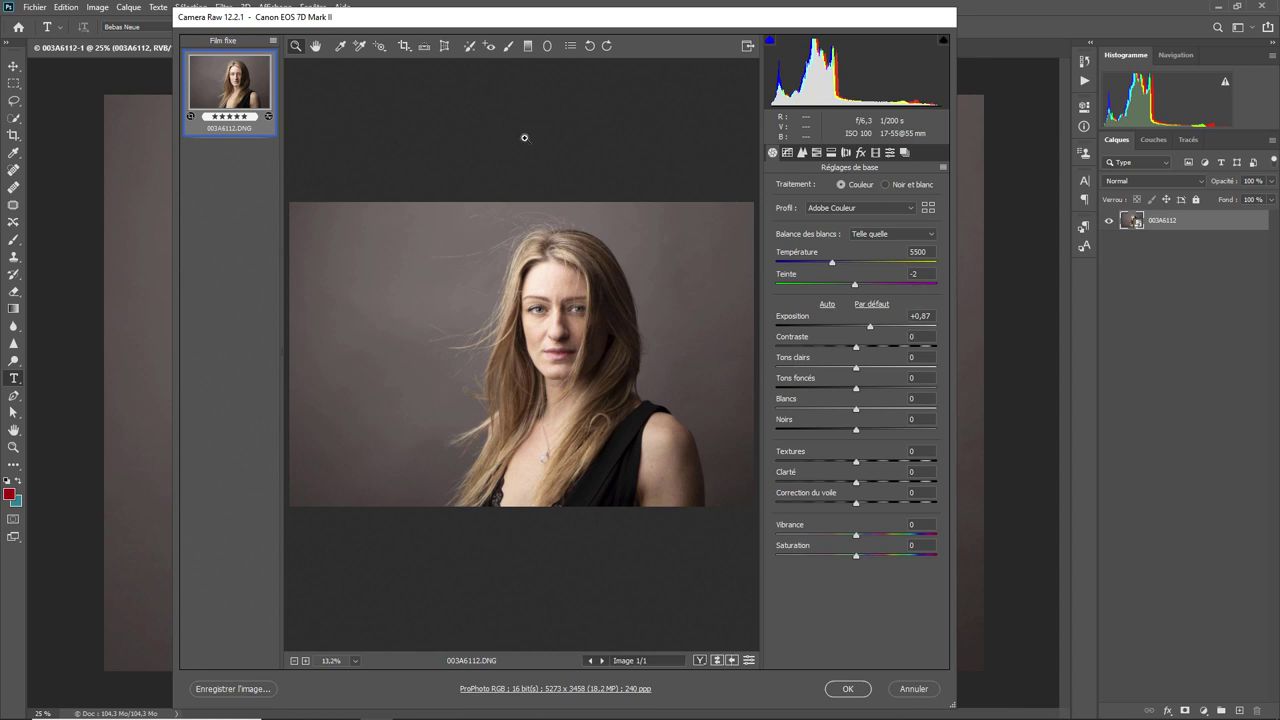
click(471, 48)
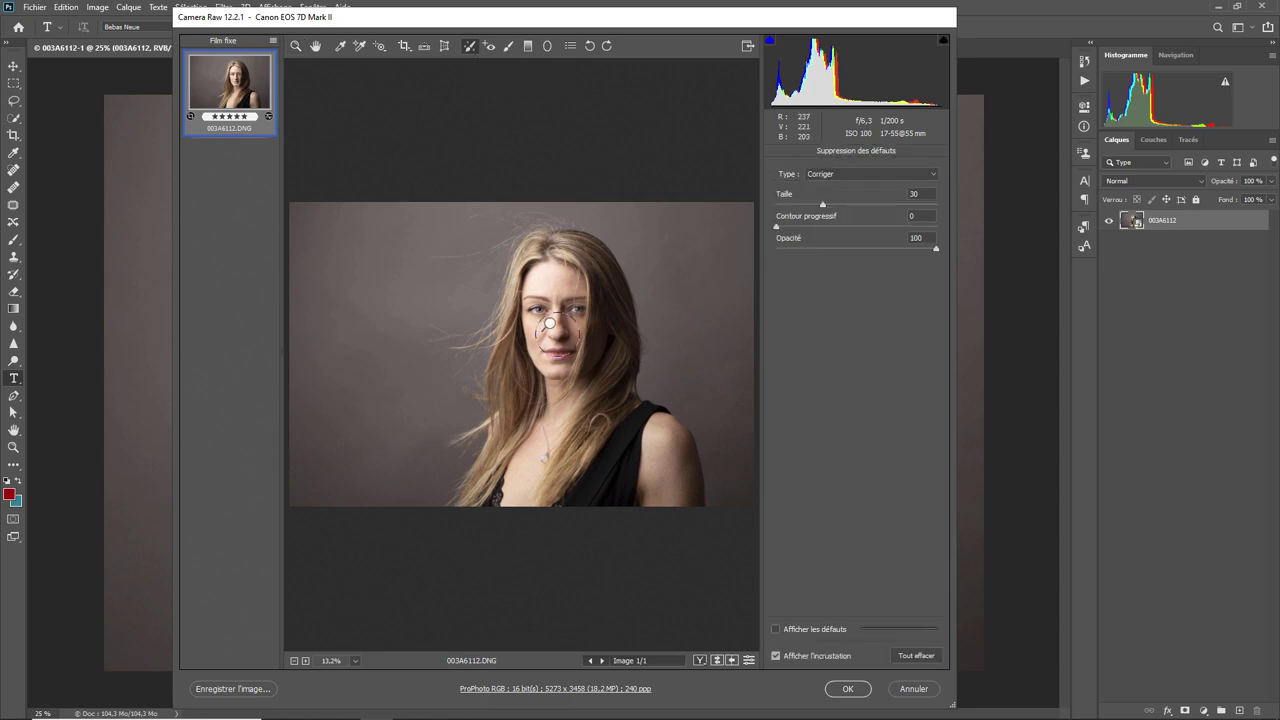
click(355, 660)
click(359, 529)
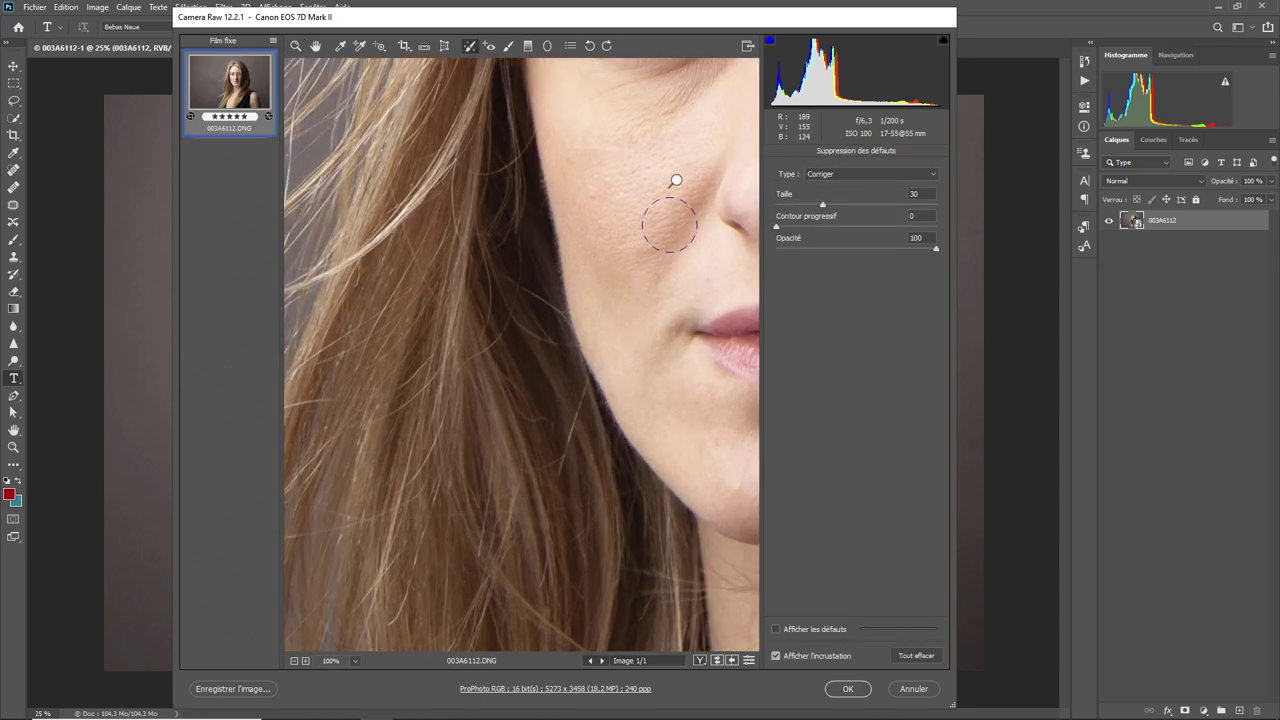
click(675, 182)
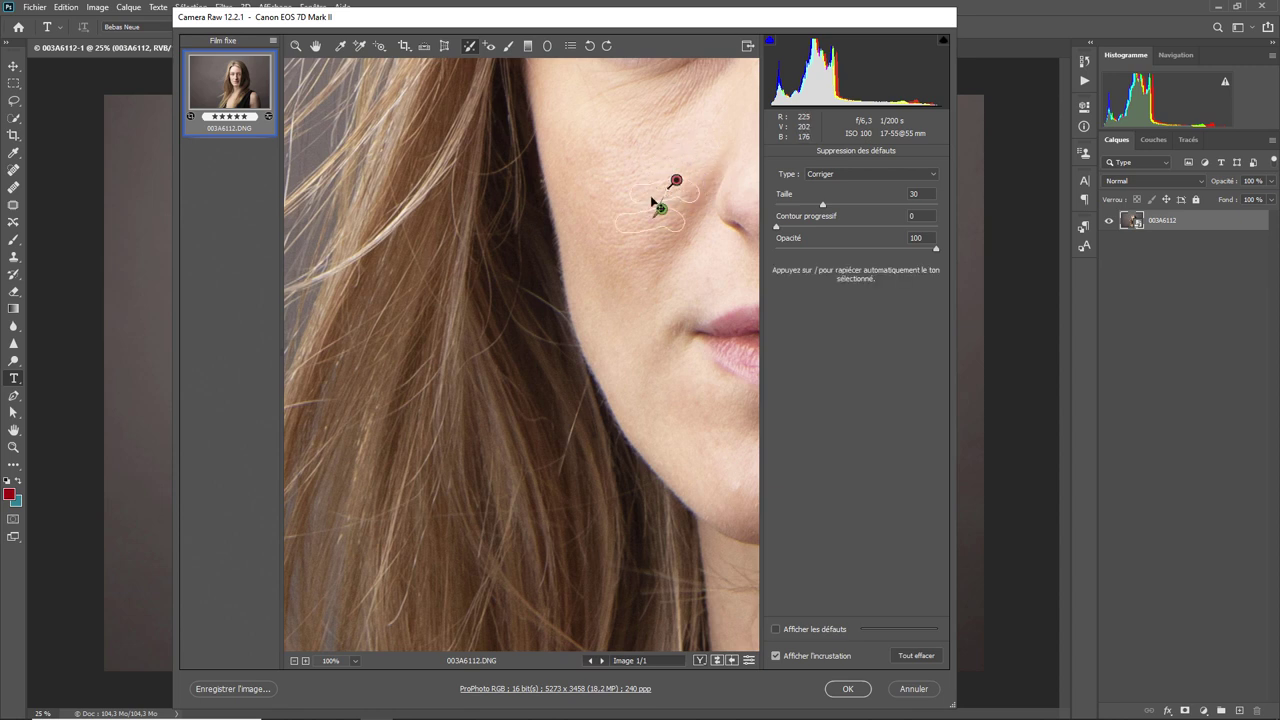
drag(652, 201, 657, 208)
- Lower the Camera Raw exposure to -1.55 and apply the changes
click(294, 50)
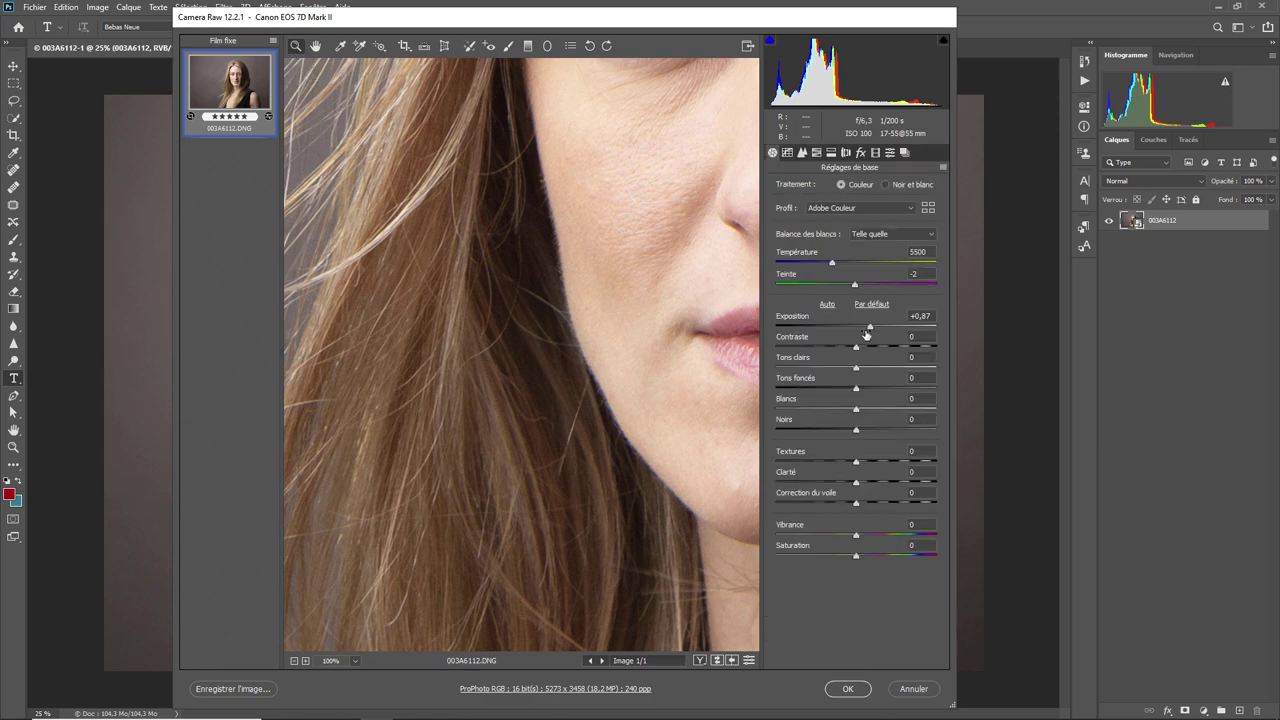
drag(870, 327, 830, 339)
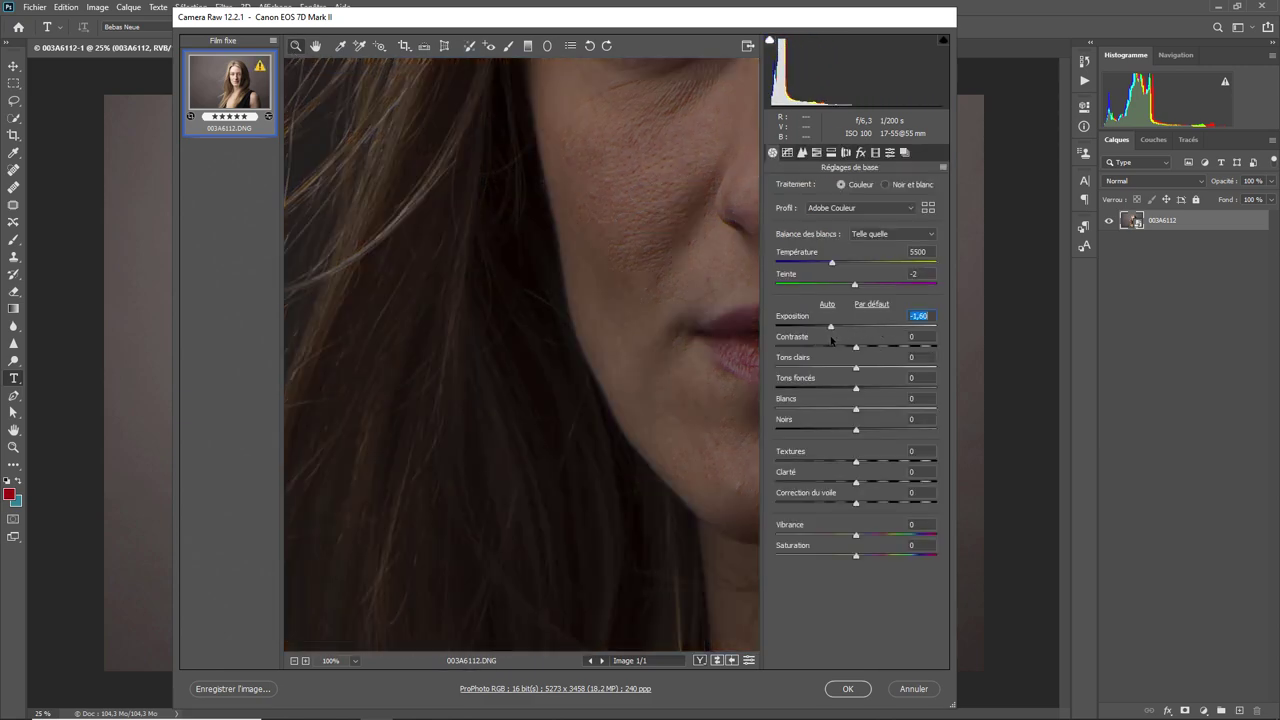
drag(830, 340, 835, 342)
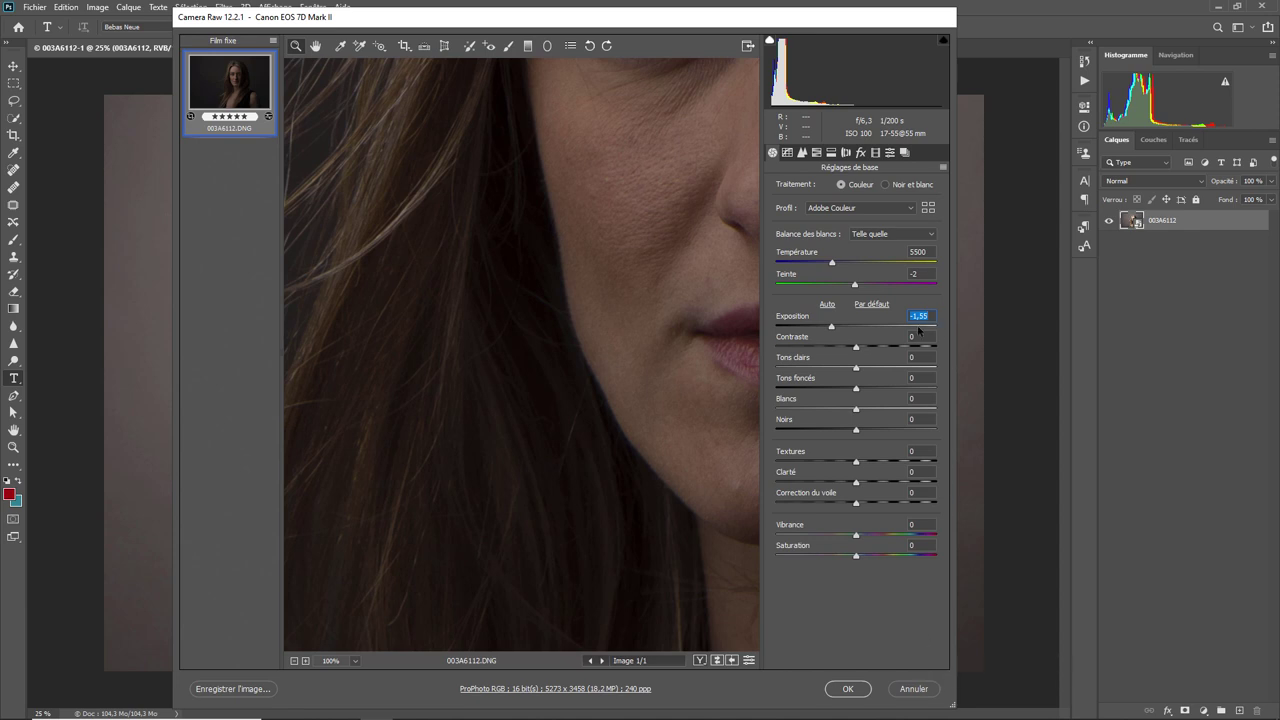
click(848, 689)
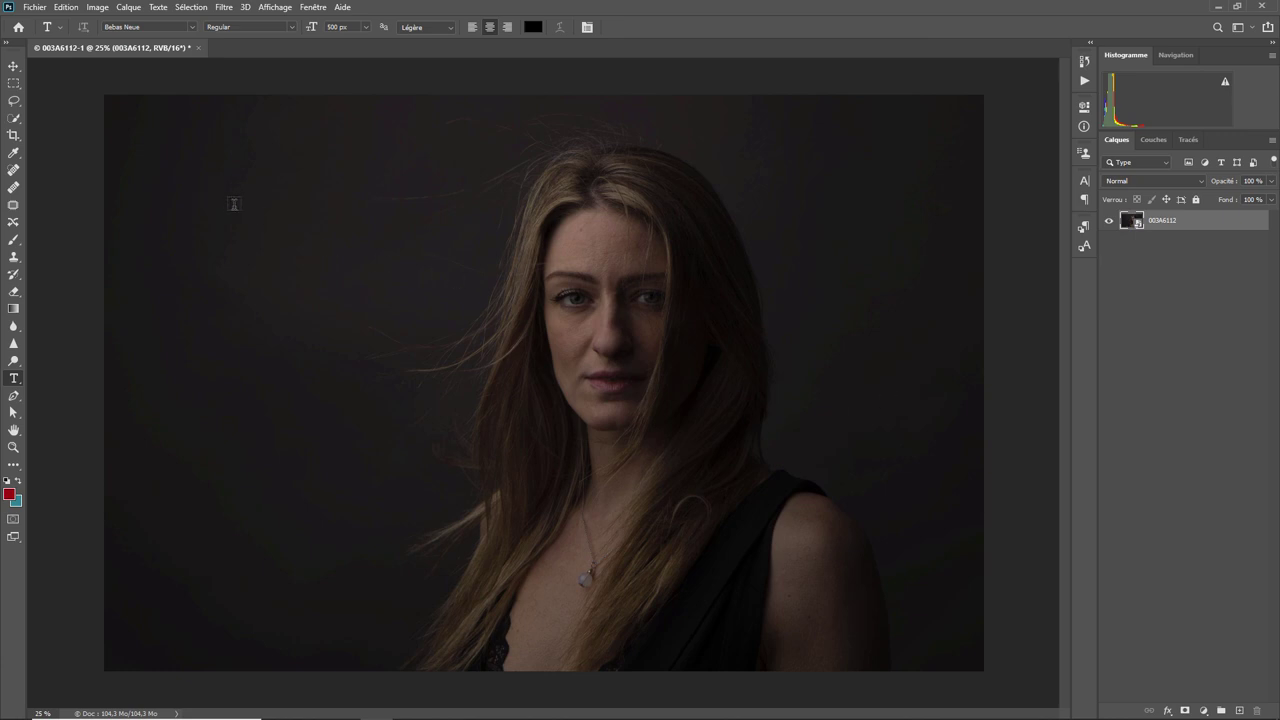
- Add a 'PS1' text label at the top-left and colour it white (ffffff)
click(231, 224)
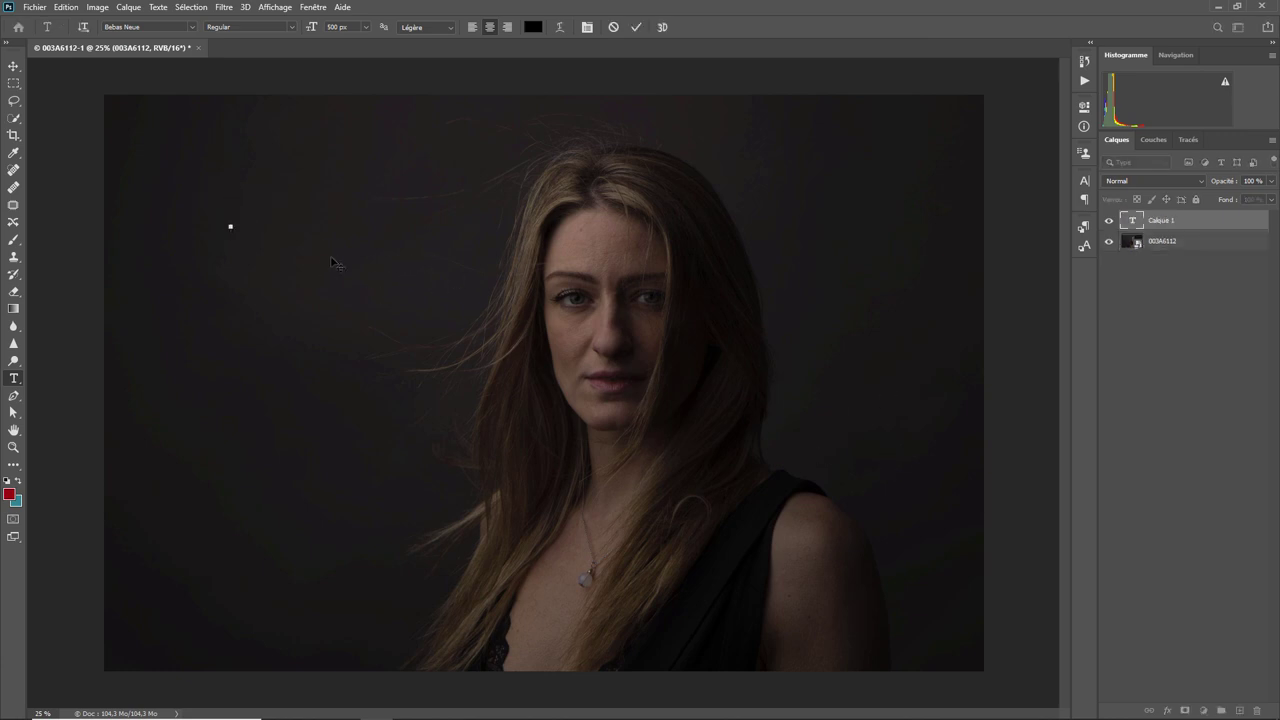
text(PS1)
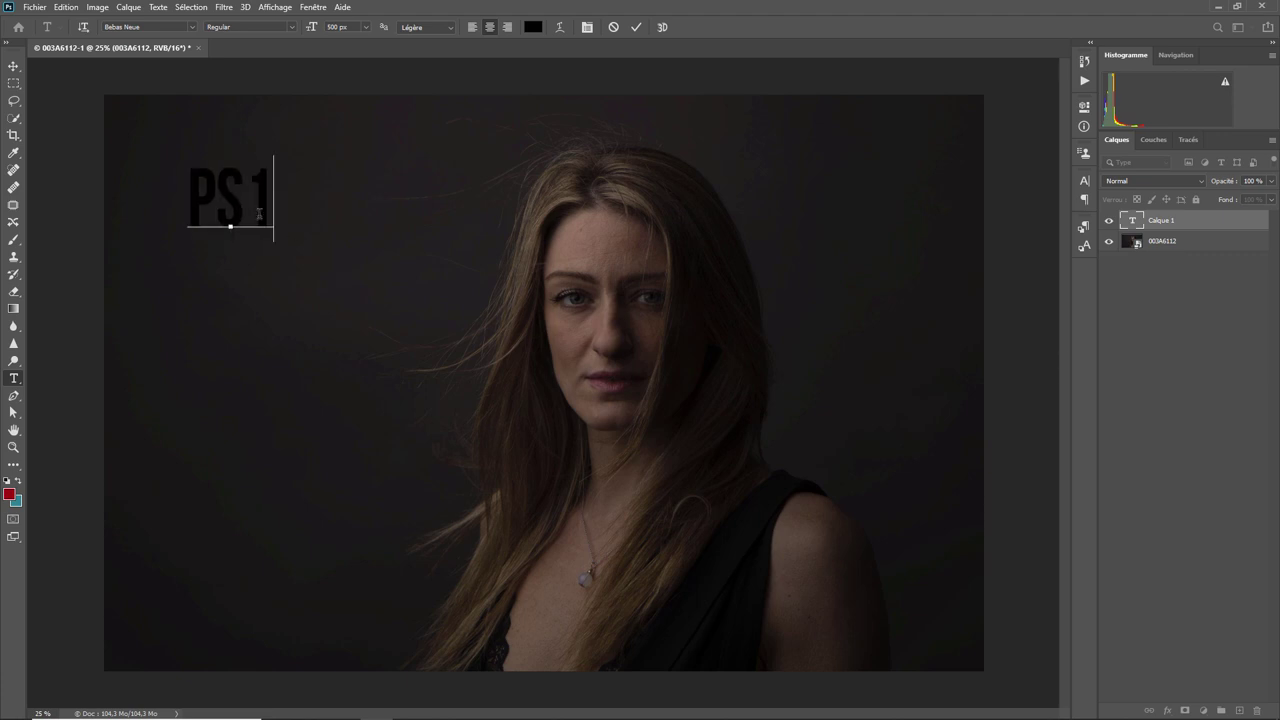
key(ctrl+a)
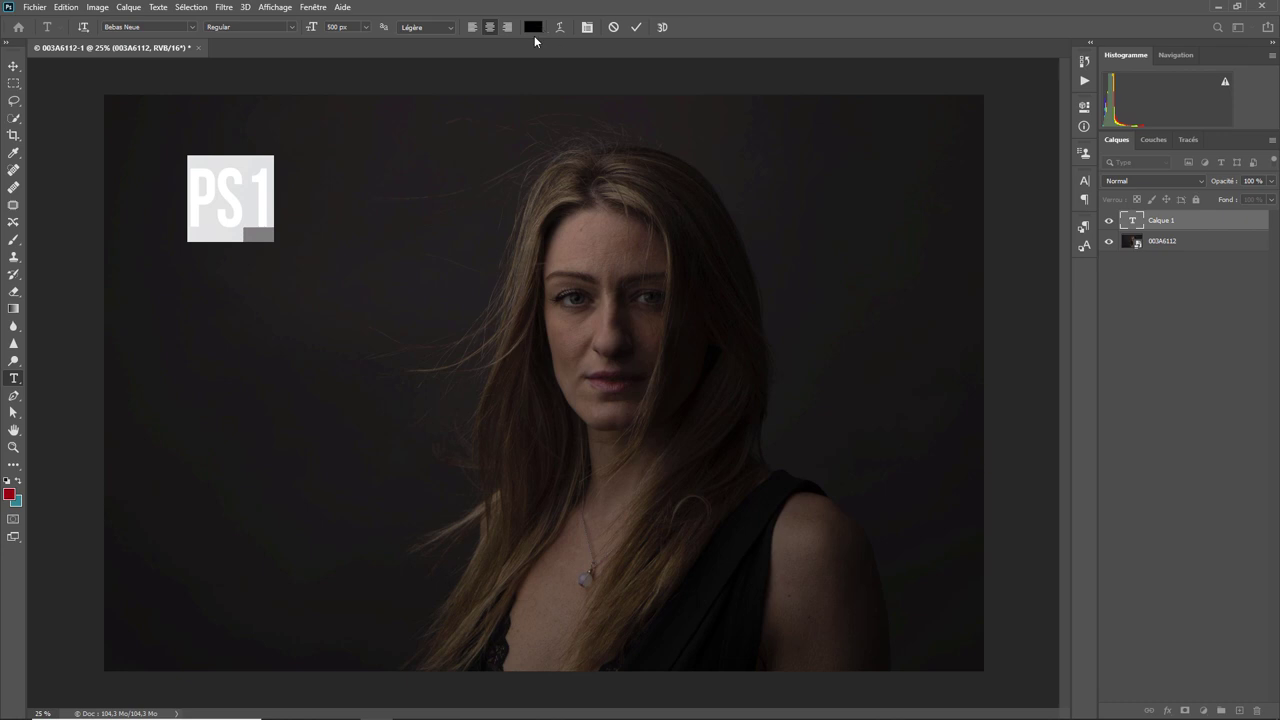
click(533, 27)
text(ffffff)
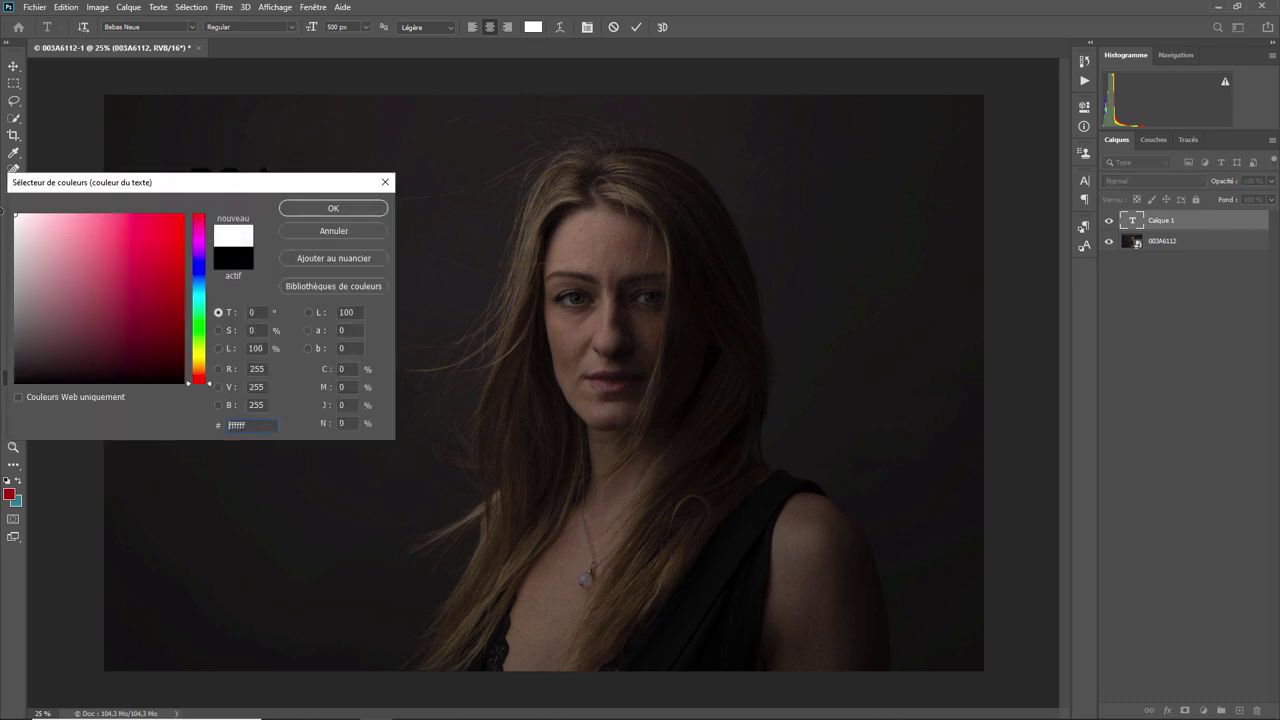
click(335, 208)
click(335, 208)
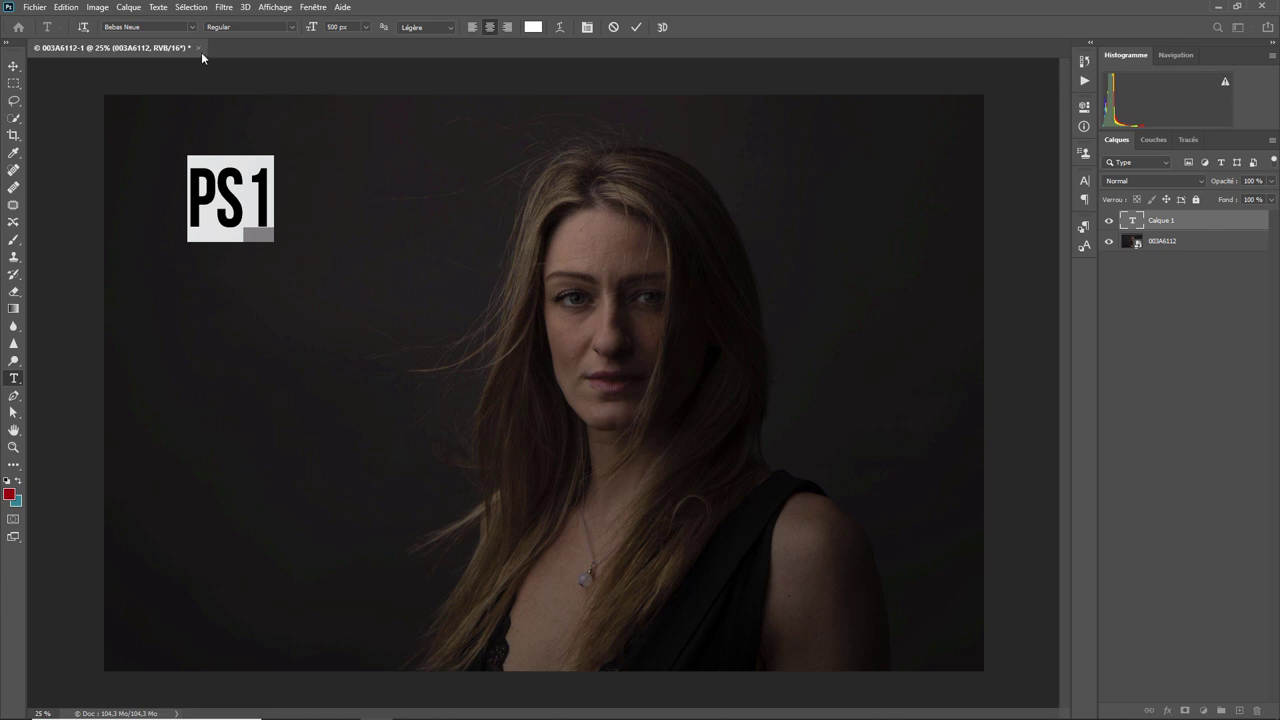
- Commit the PS1 text, then close the document and save the changes
click(36, 7)
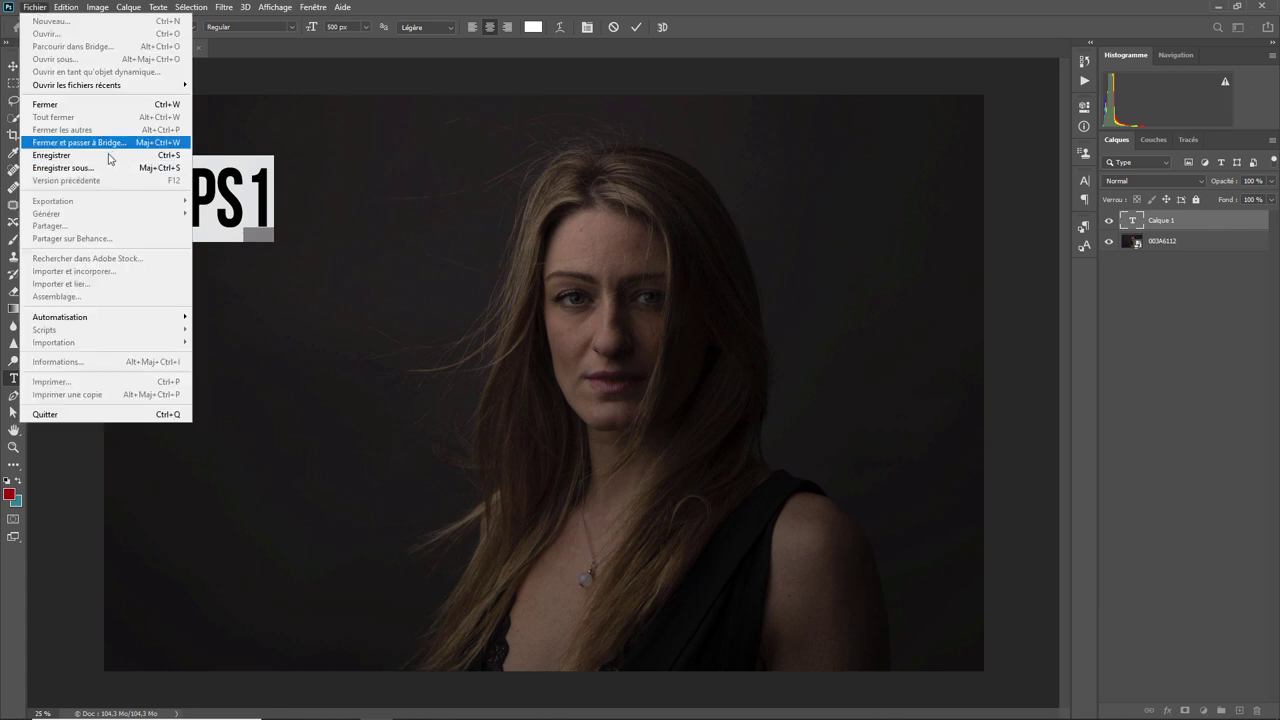
click(234, 44)
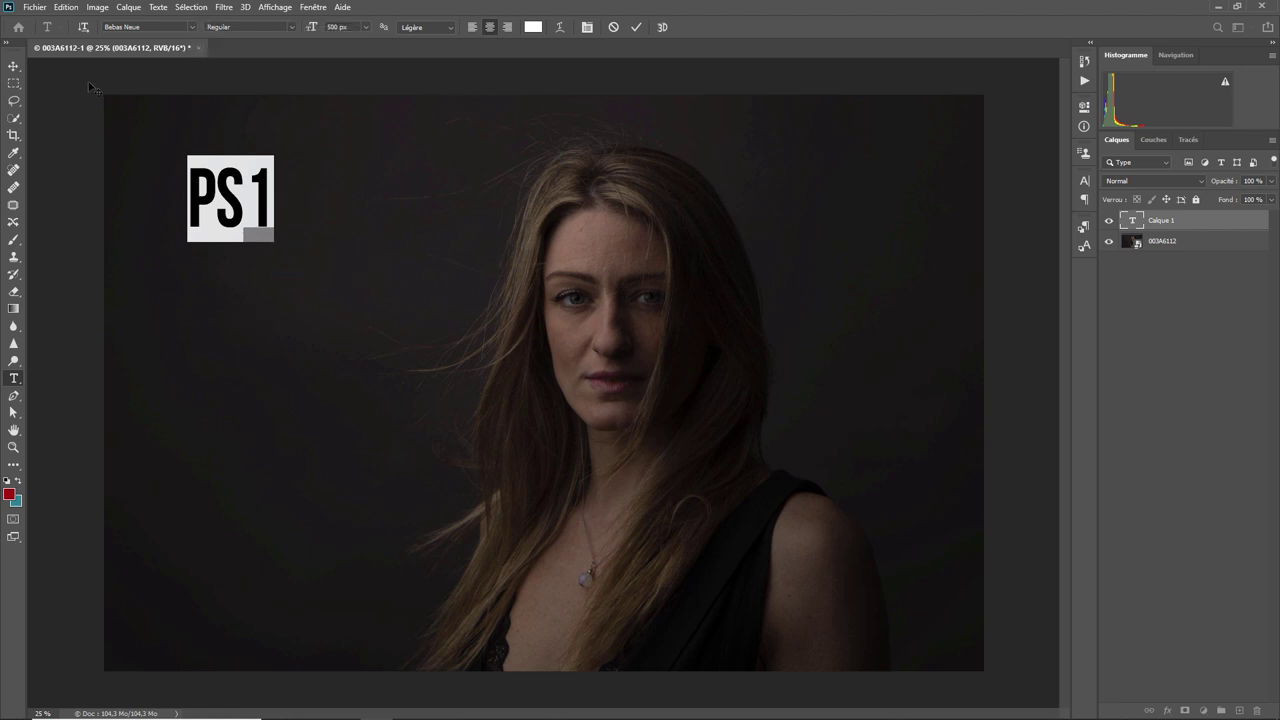
click(13, 65)
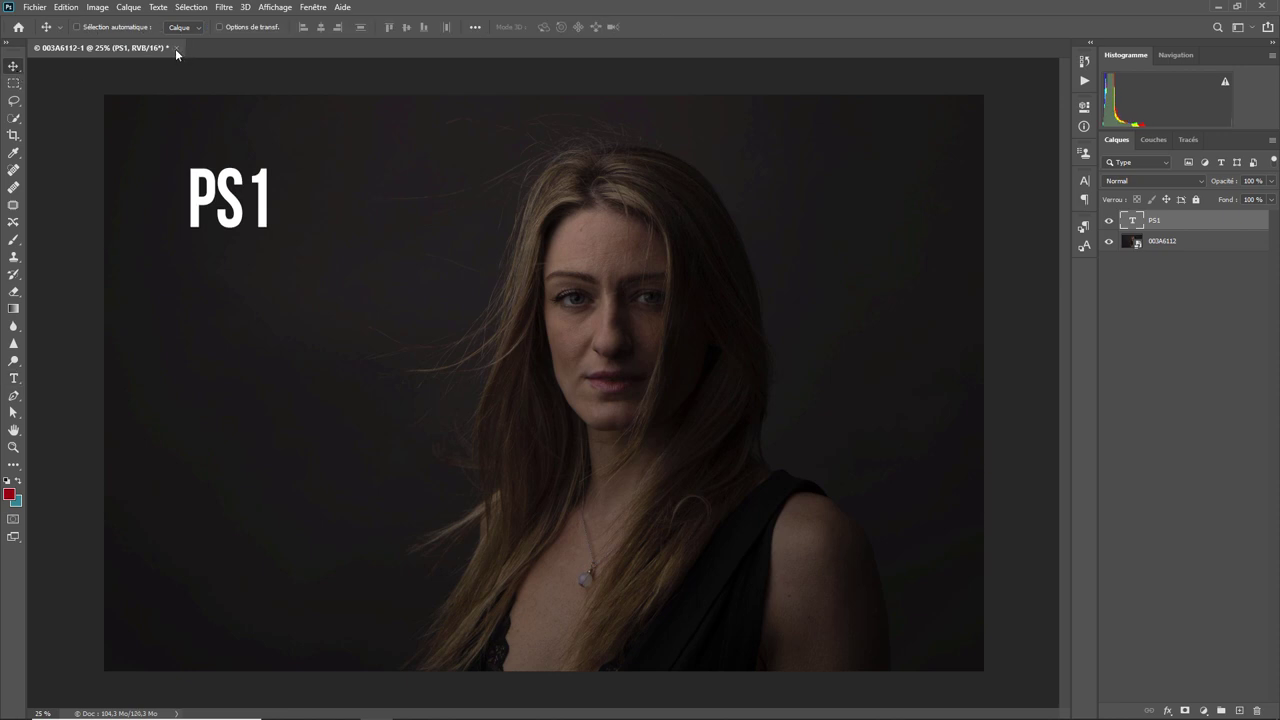
click(176, 47)
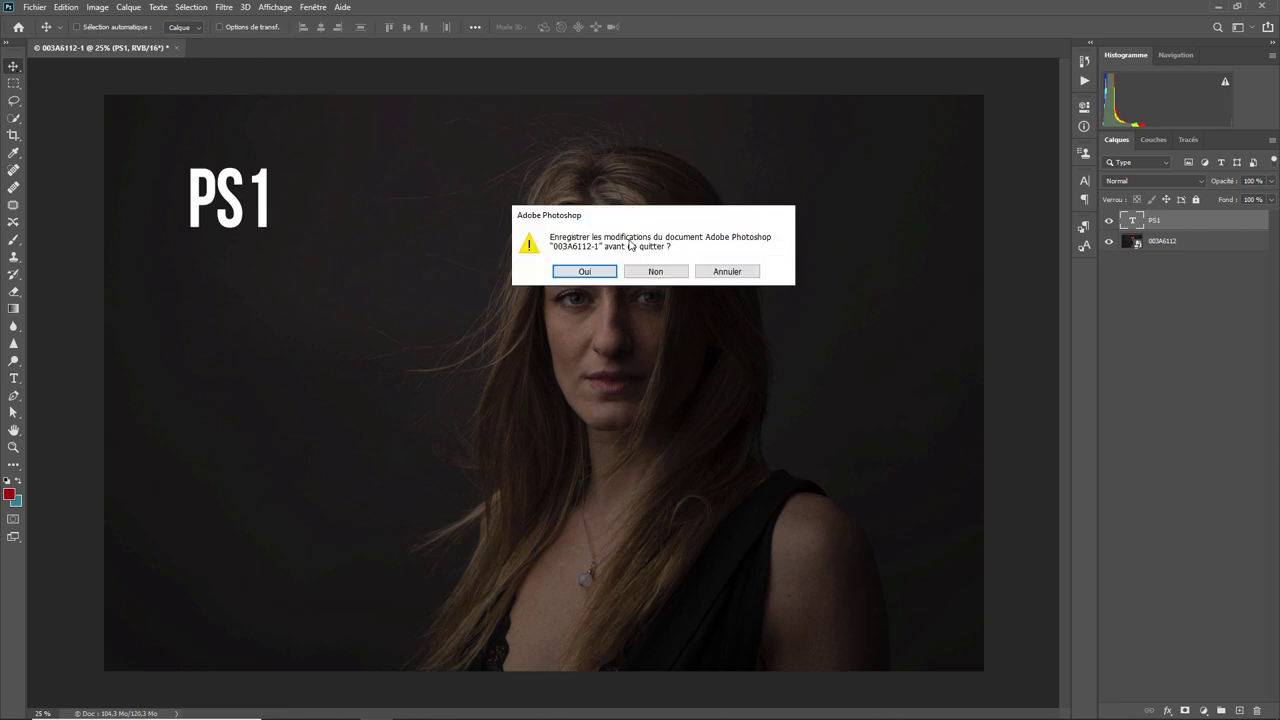
click(586, 272)
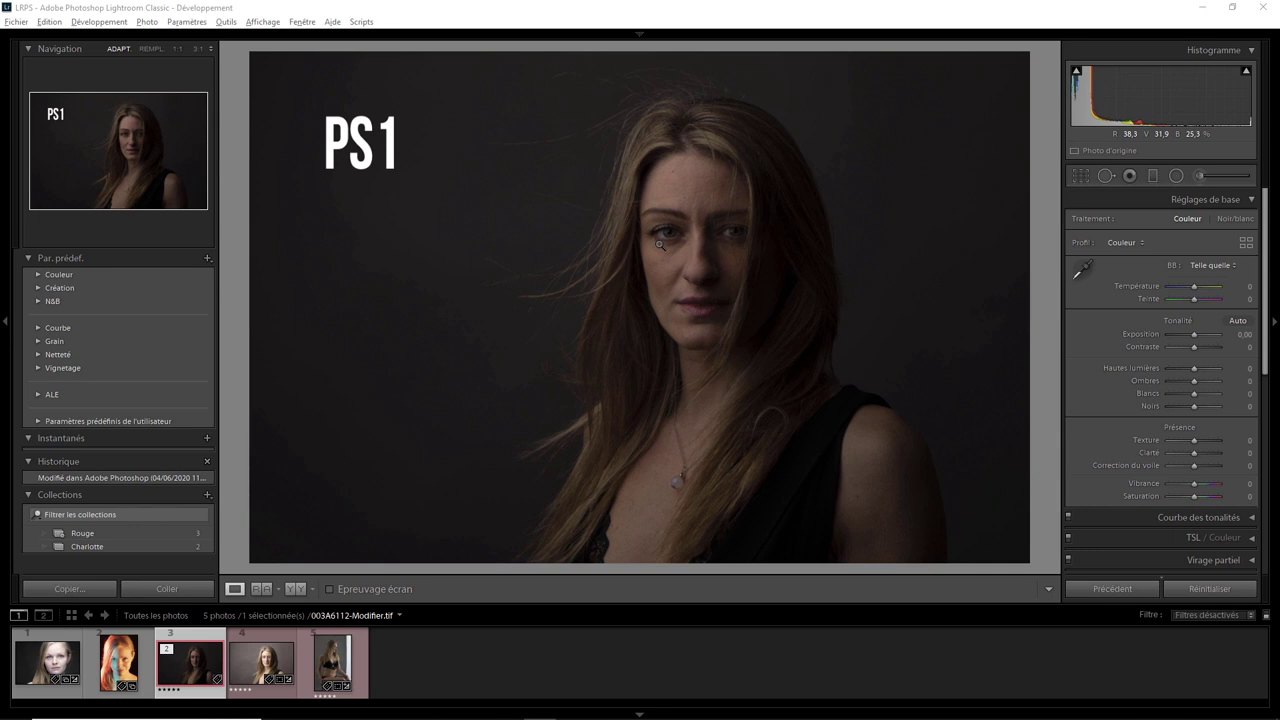
- Edit the PS1 photo in Adobe Photoshop 2020 from the filmstrip, moving the options dialog aside
right_click(182, 676)
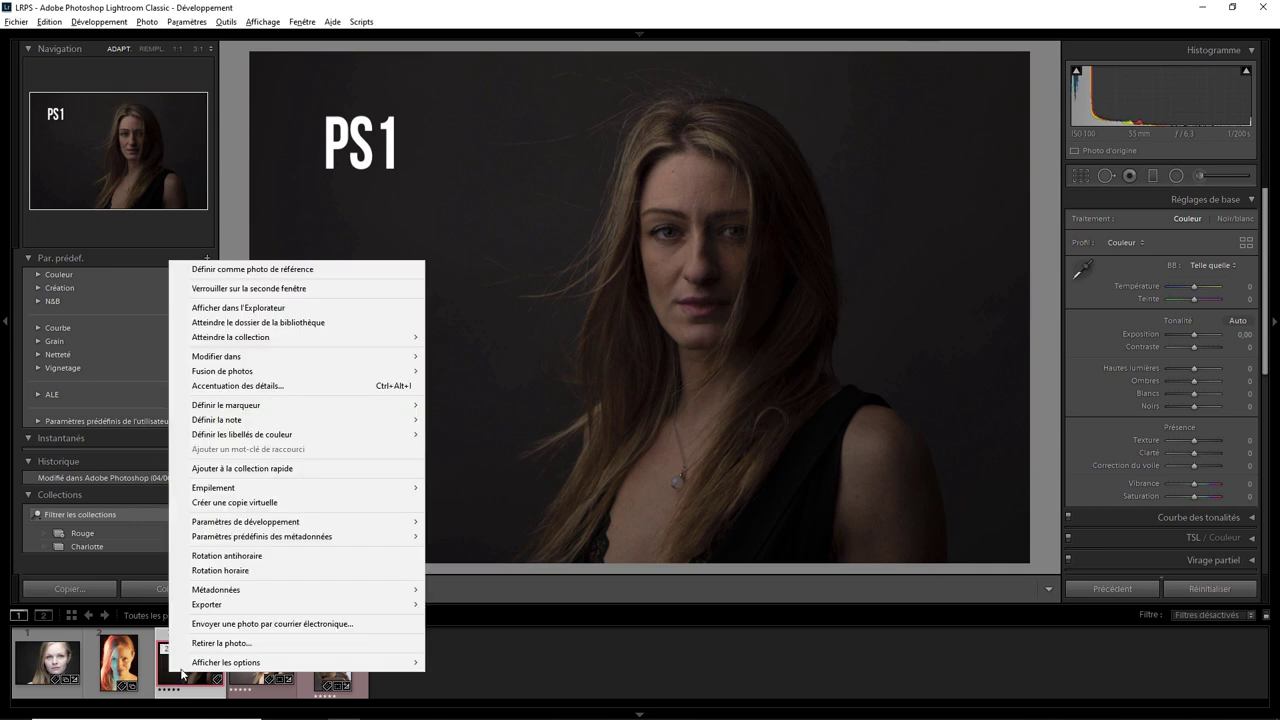
mouse_move(300, 356)
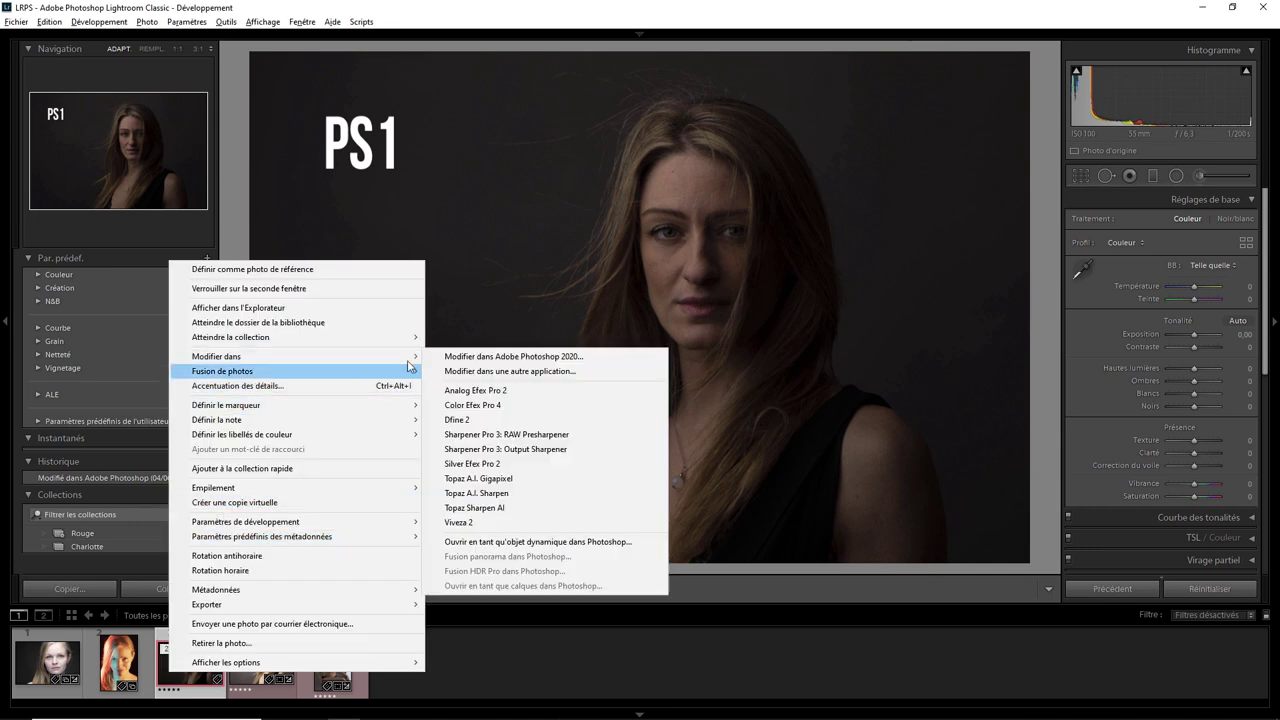
click(494, 358)
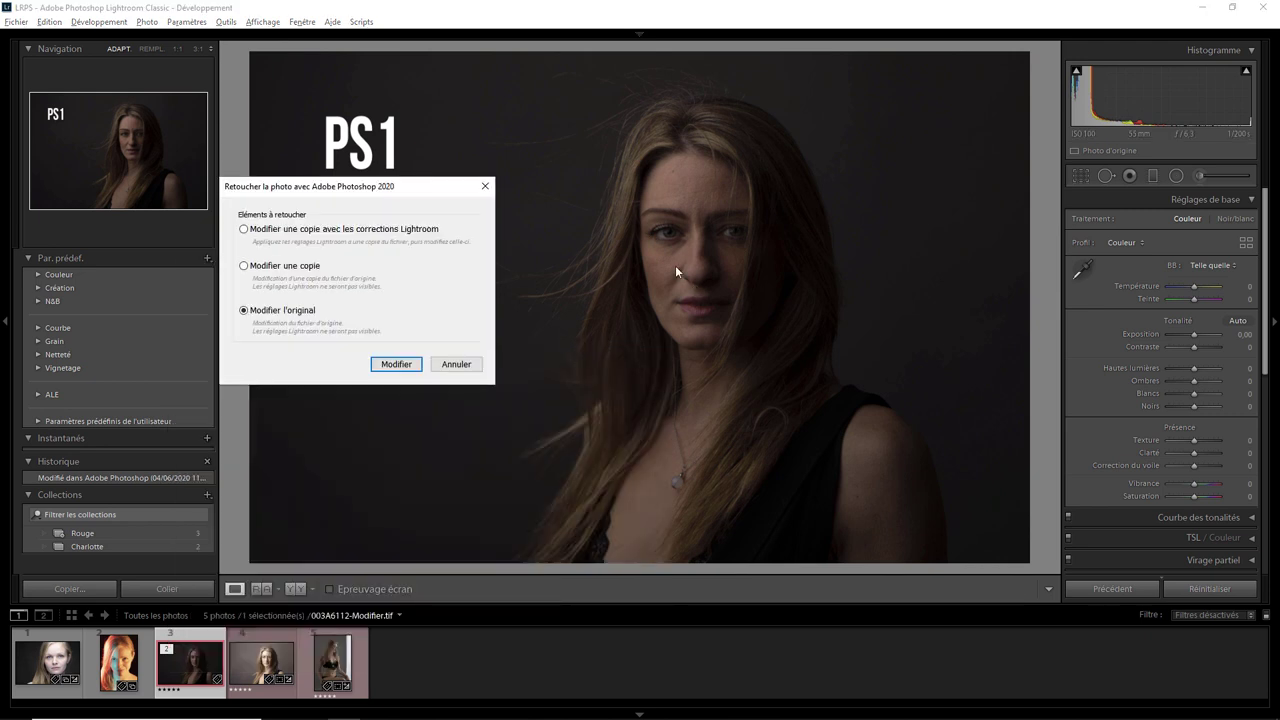
drag(449, 189, 925, 144)
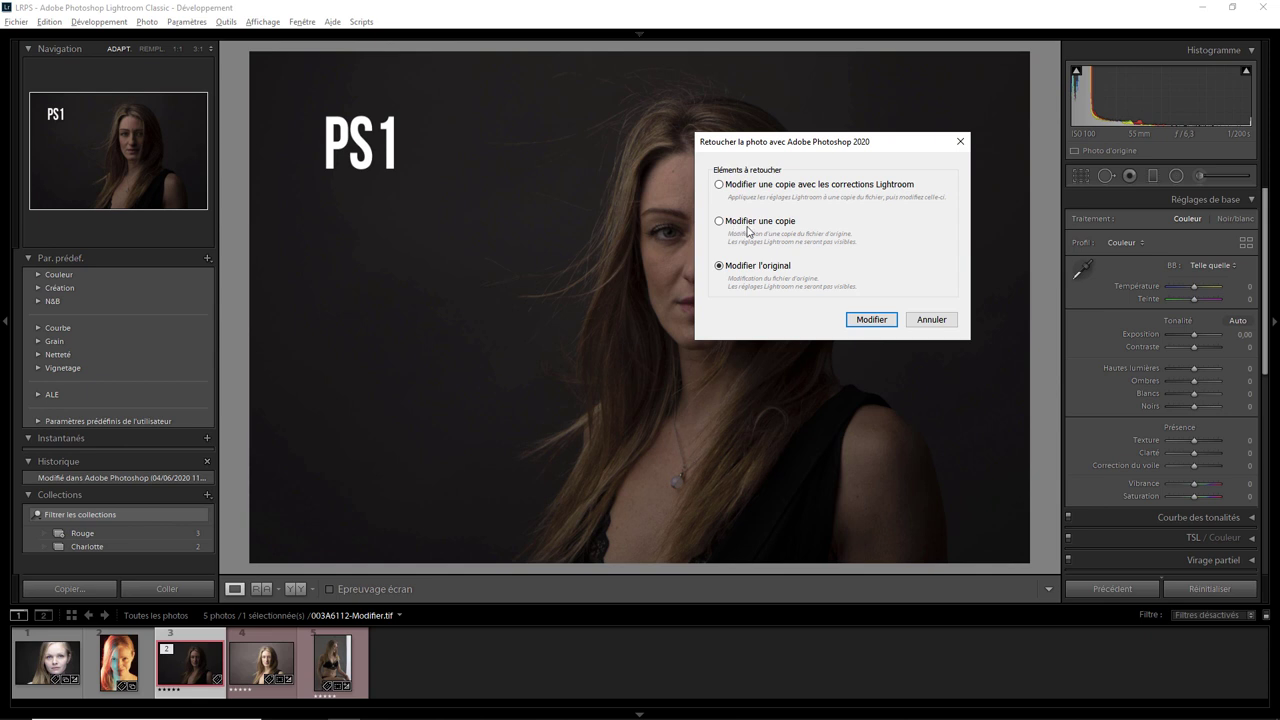
- Edit the original 003A6112-Modifier.tif and move the PS1 label down and right
click(871, 320)
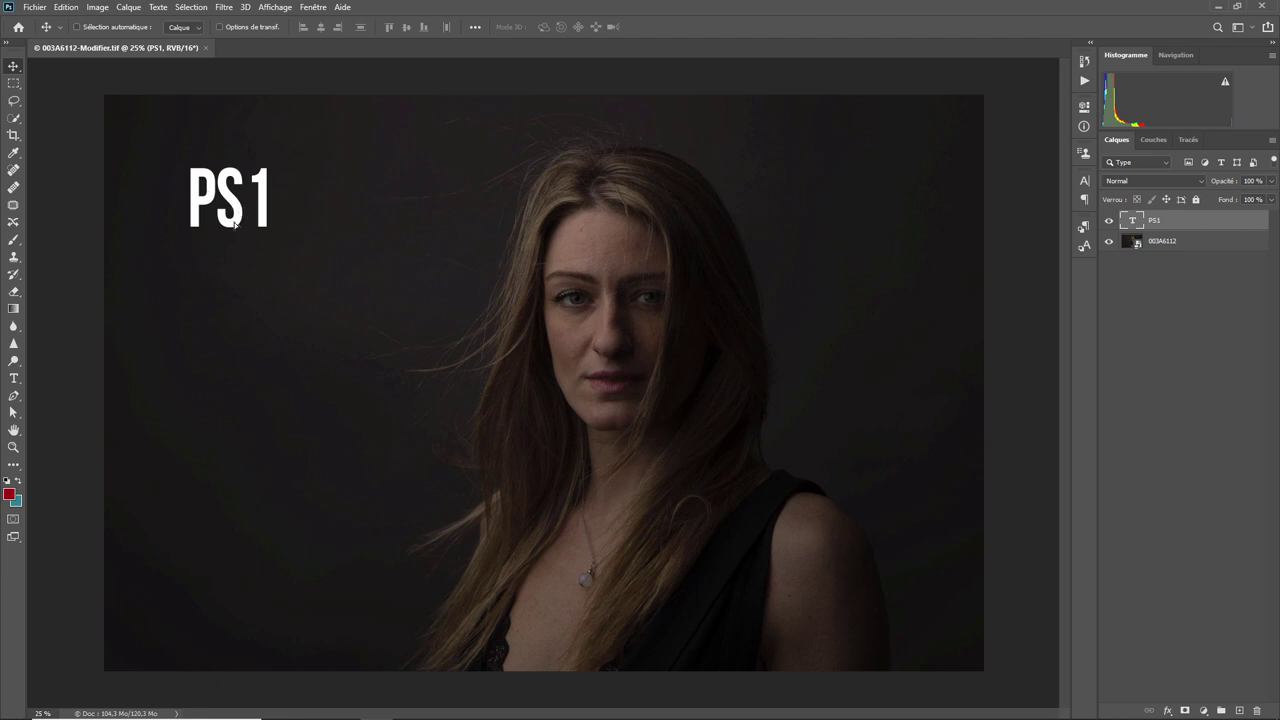
mouse_move(240, 210)
mouse_down()
mouse_move(307, 222)
mouse_move(318, 319)
mouse_up()
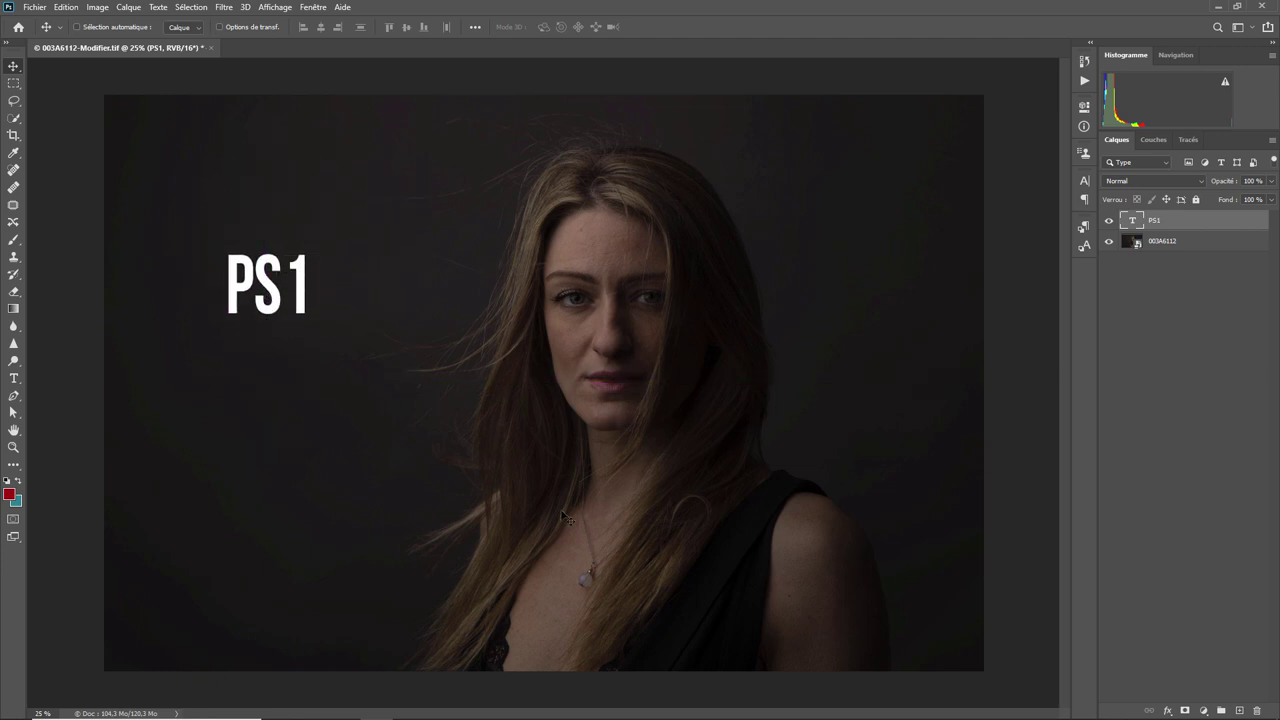
- Select the 003A6112 layer and open its smart object settings in Camera Raw
click(1175, 241)
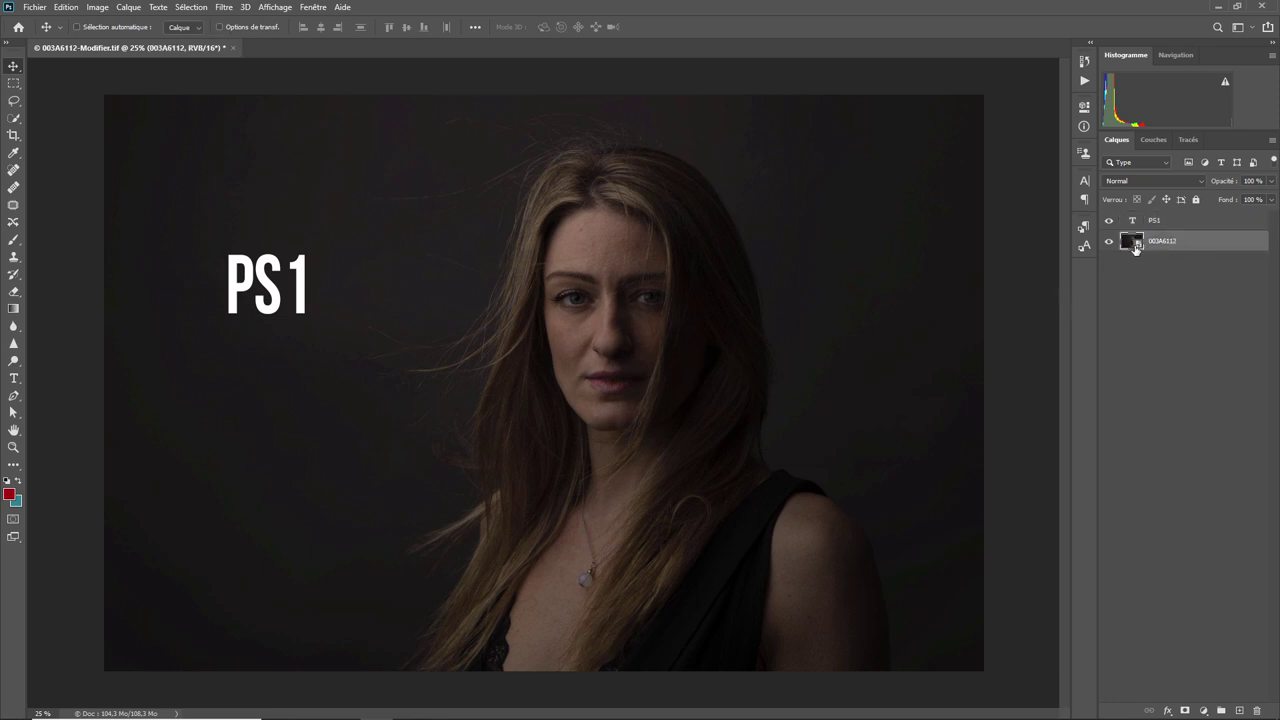
double_click(1136, 248)
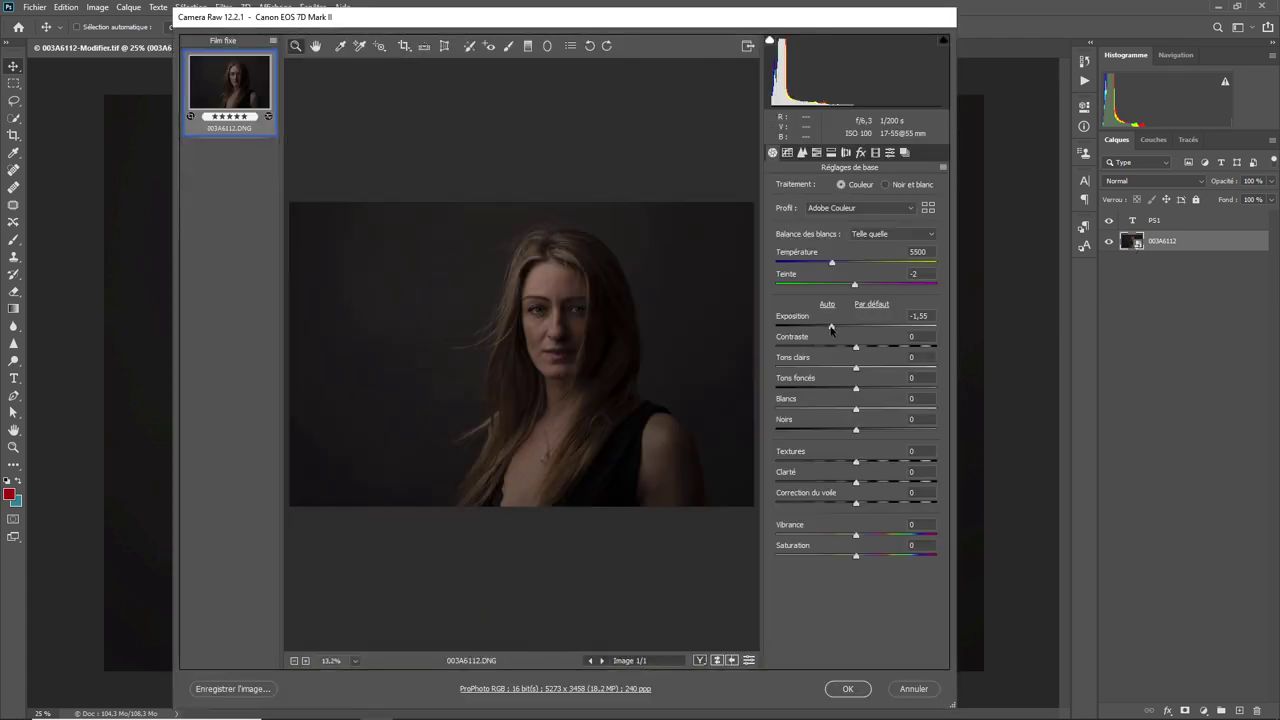
- Preview exposure at +0.80 in Camera Raw, then cancel to discard it
drag(831, 329, 867, 327)
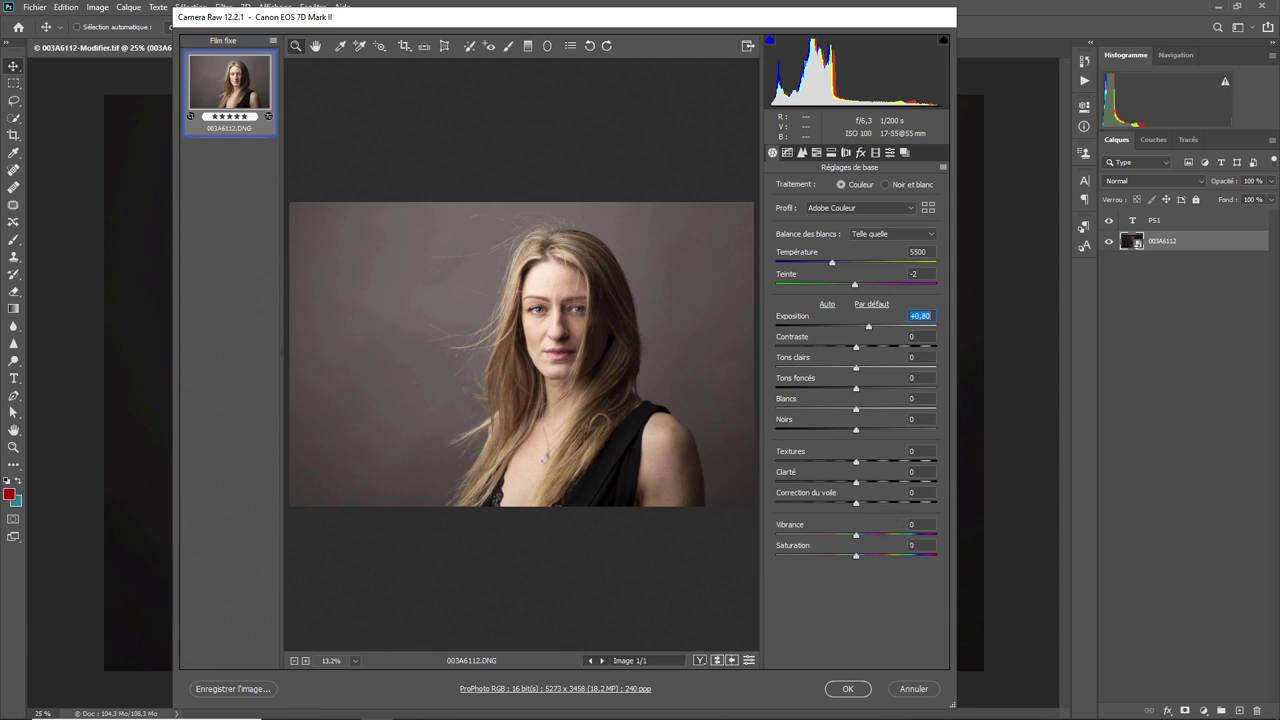
click(928, 688)
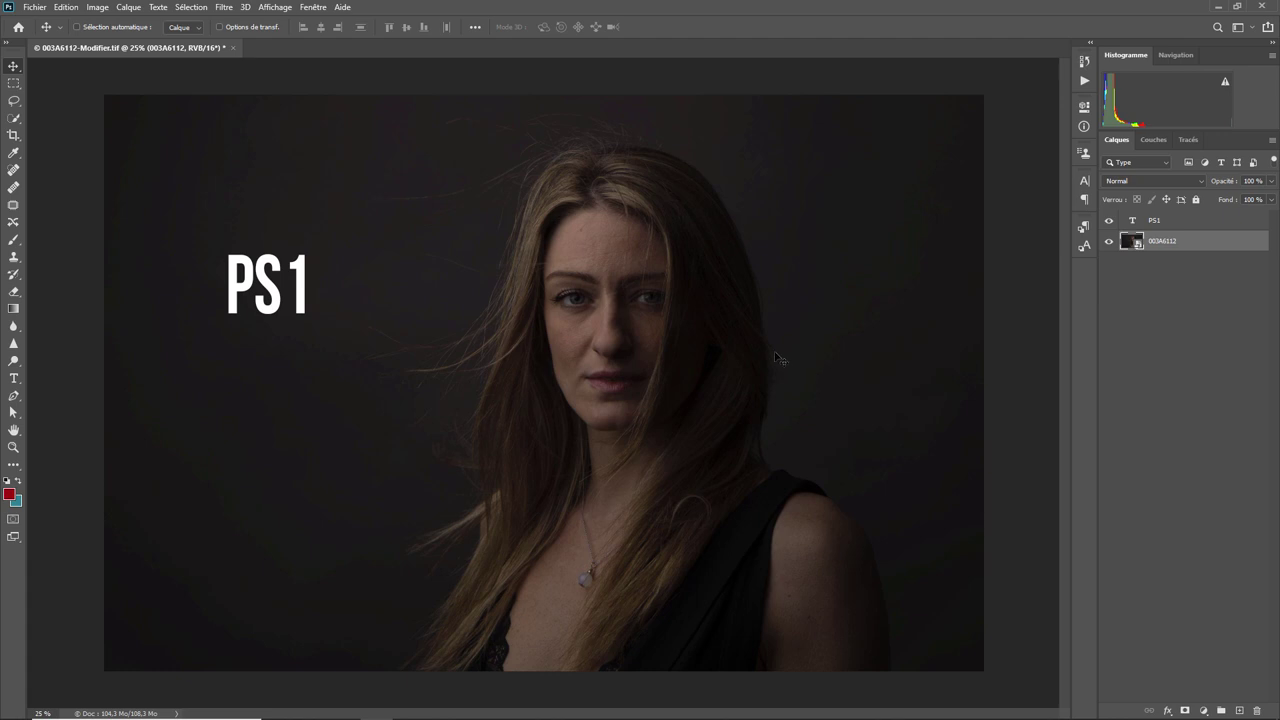
- Close the TIF with the moved PS1 label, saving its changes with Oui
click(235, 49)
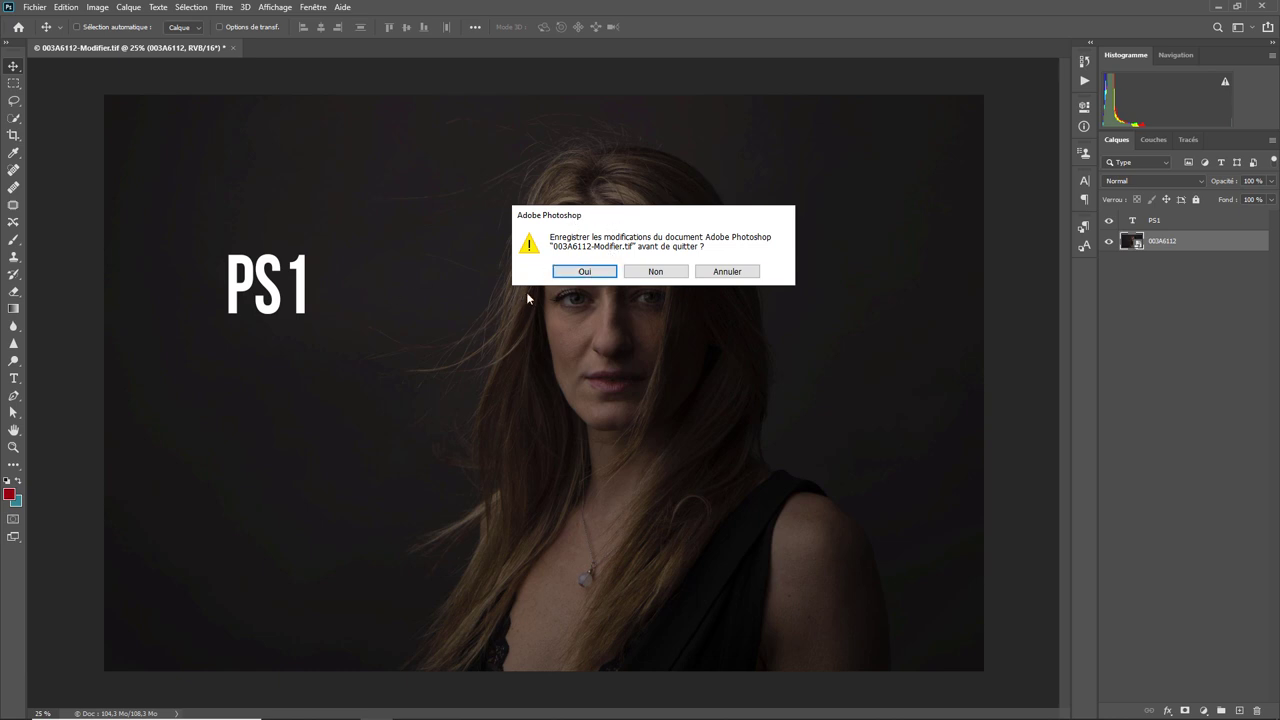
click(576, 272)
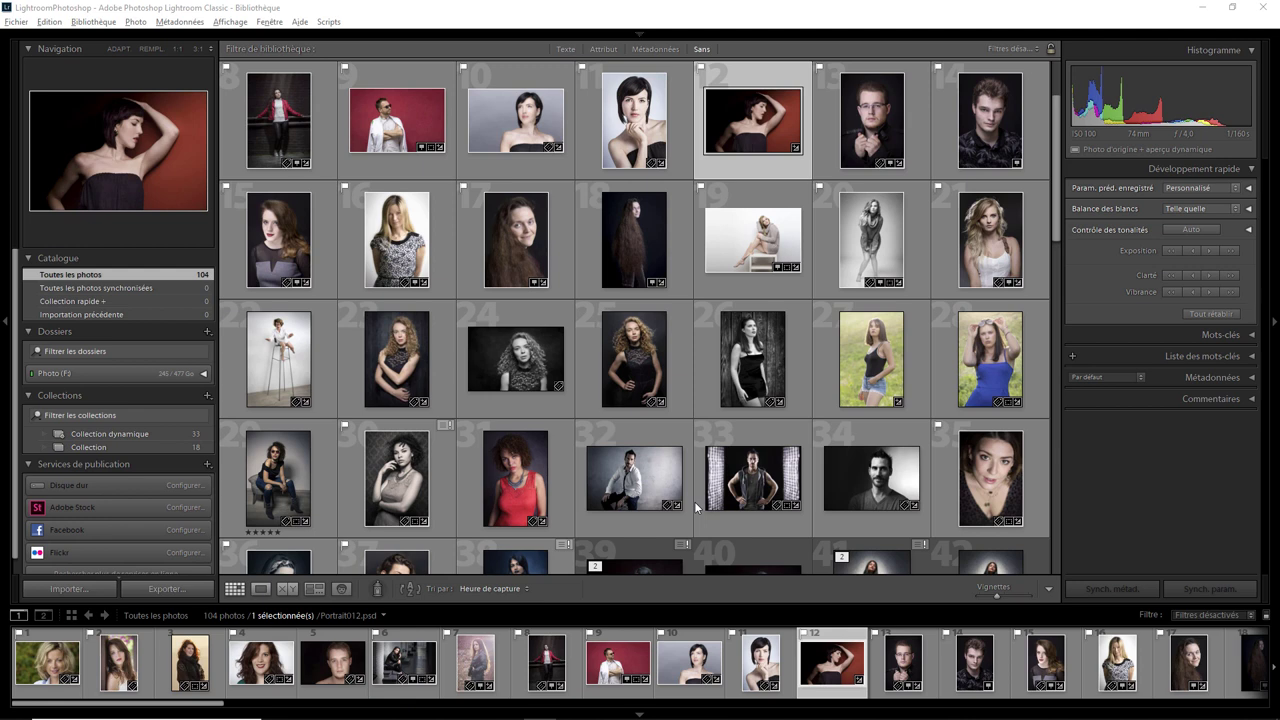
mouse_move(278, 120)
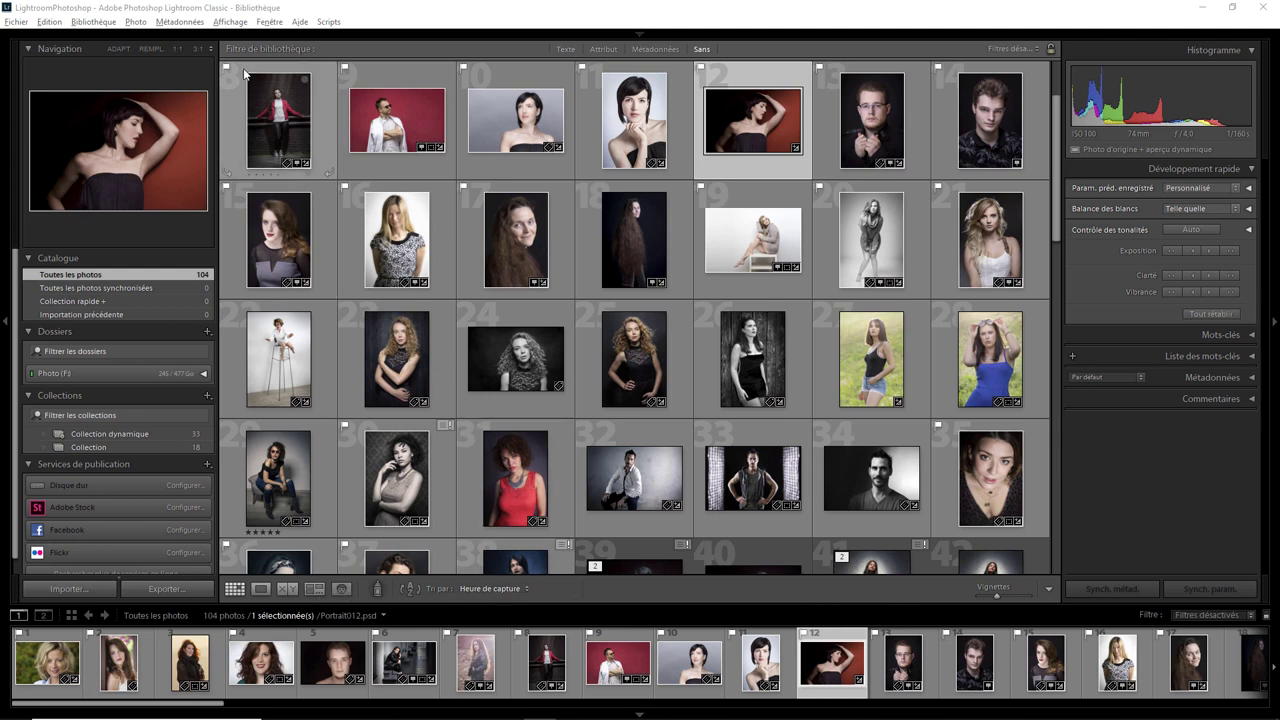
- Hide and then show the library toolbar again from the Affichage menu
click(233, 24)
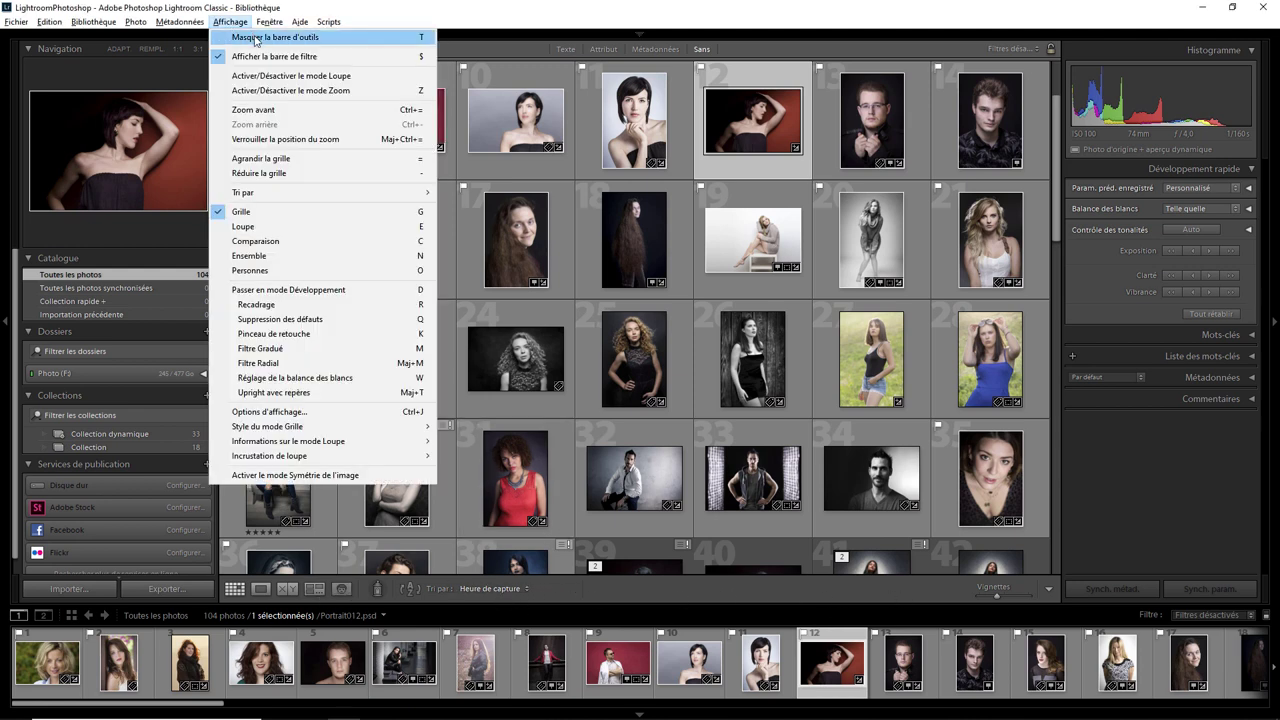
click(255, 39)
click(238, 22)
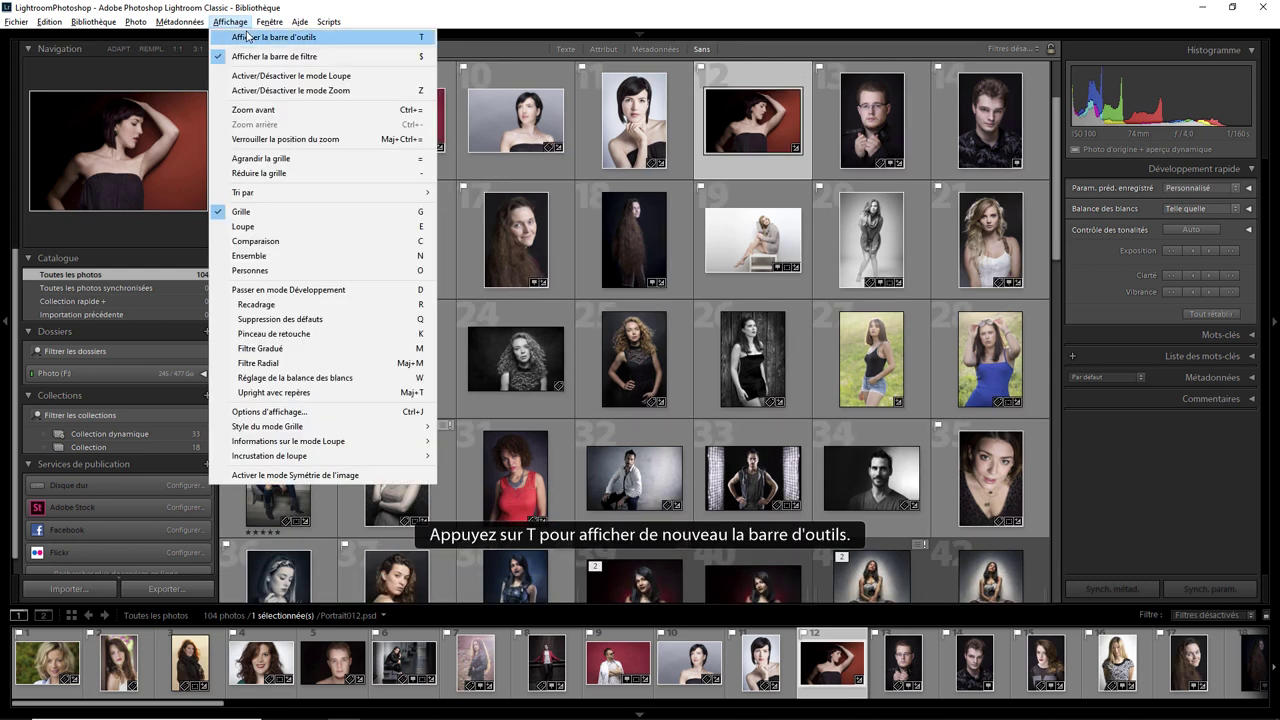
click(248, 37)
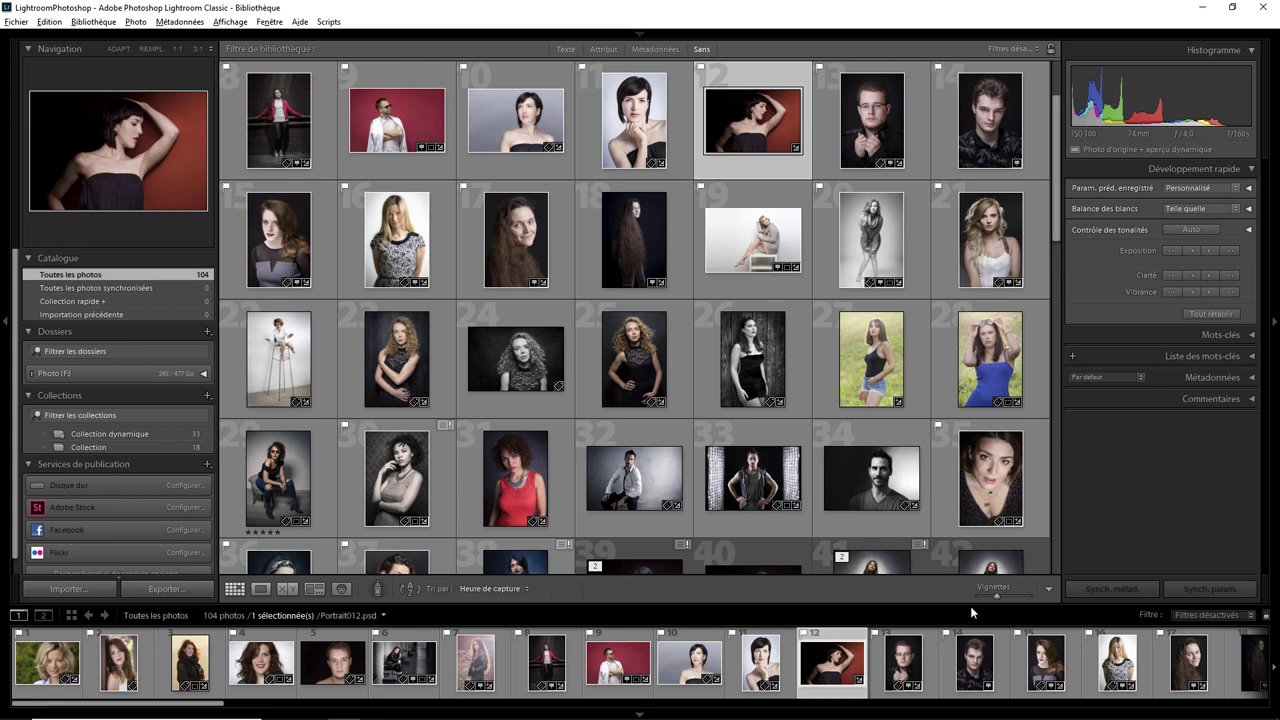
- Check the toolbar and Tri par options without changes, then select Portrait004 in the filmstrip
click(1050, 592)
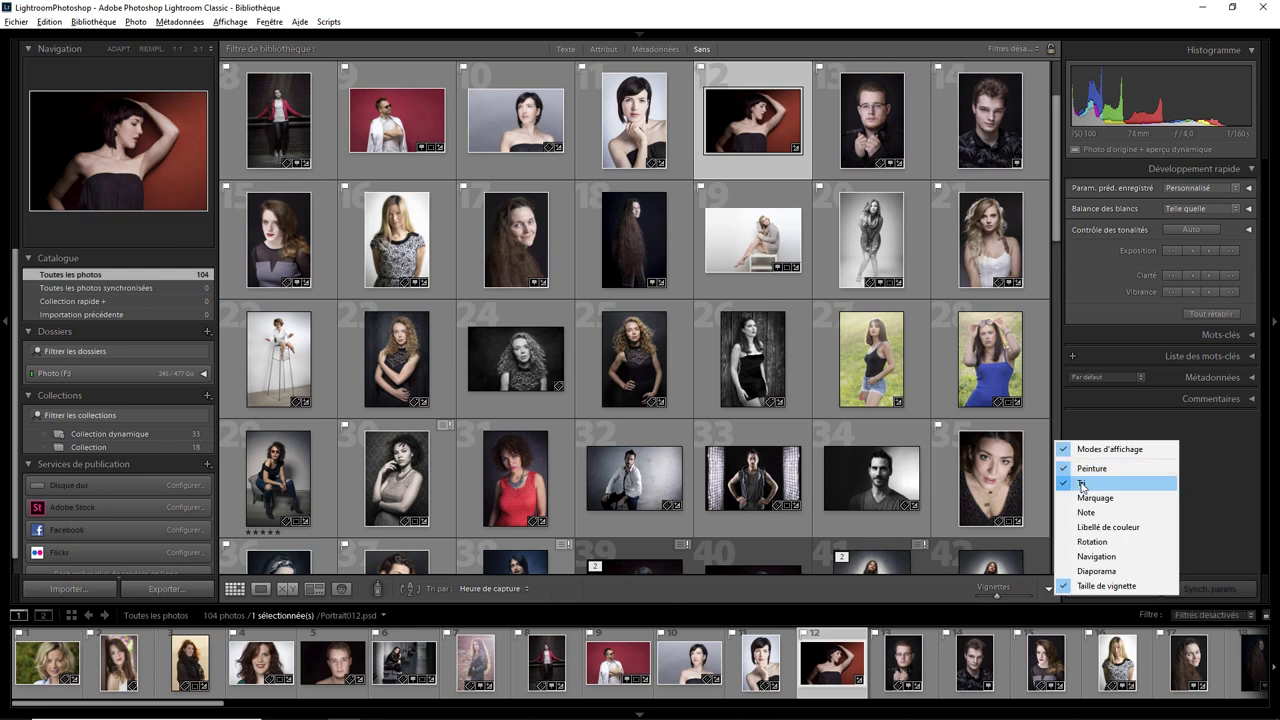
click(546, 592)
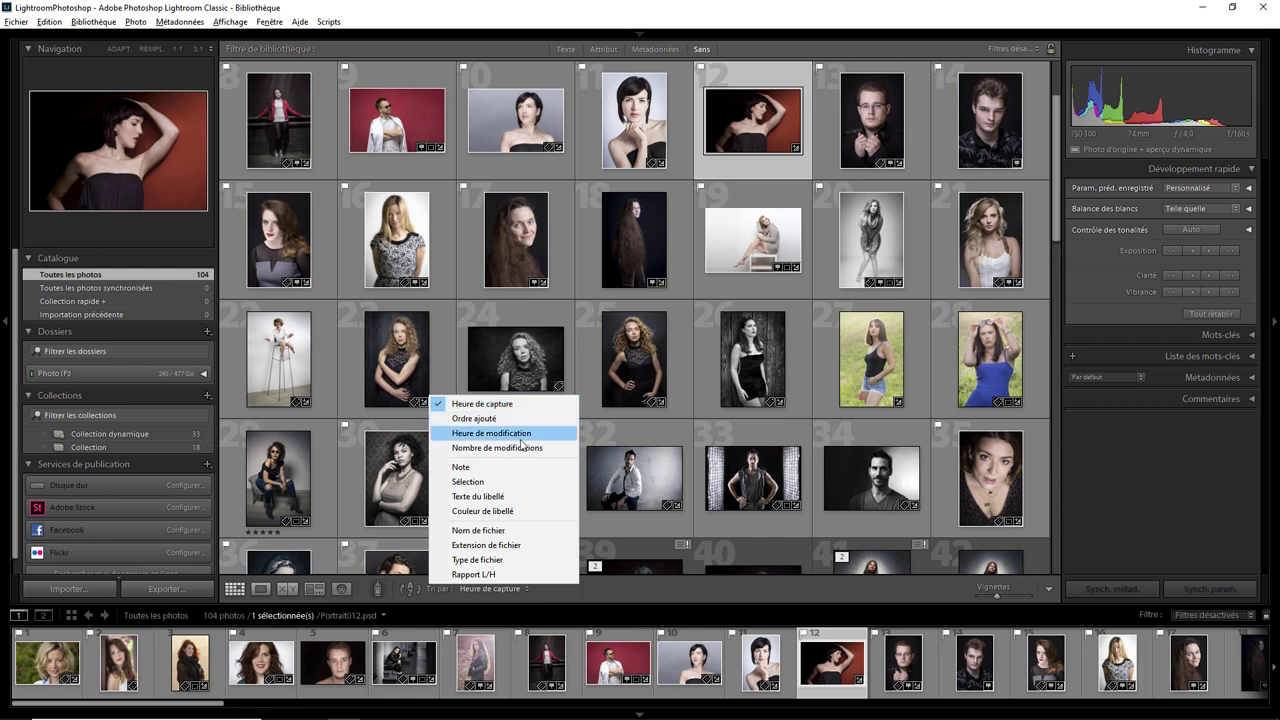
click(636, 589)
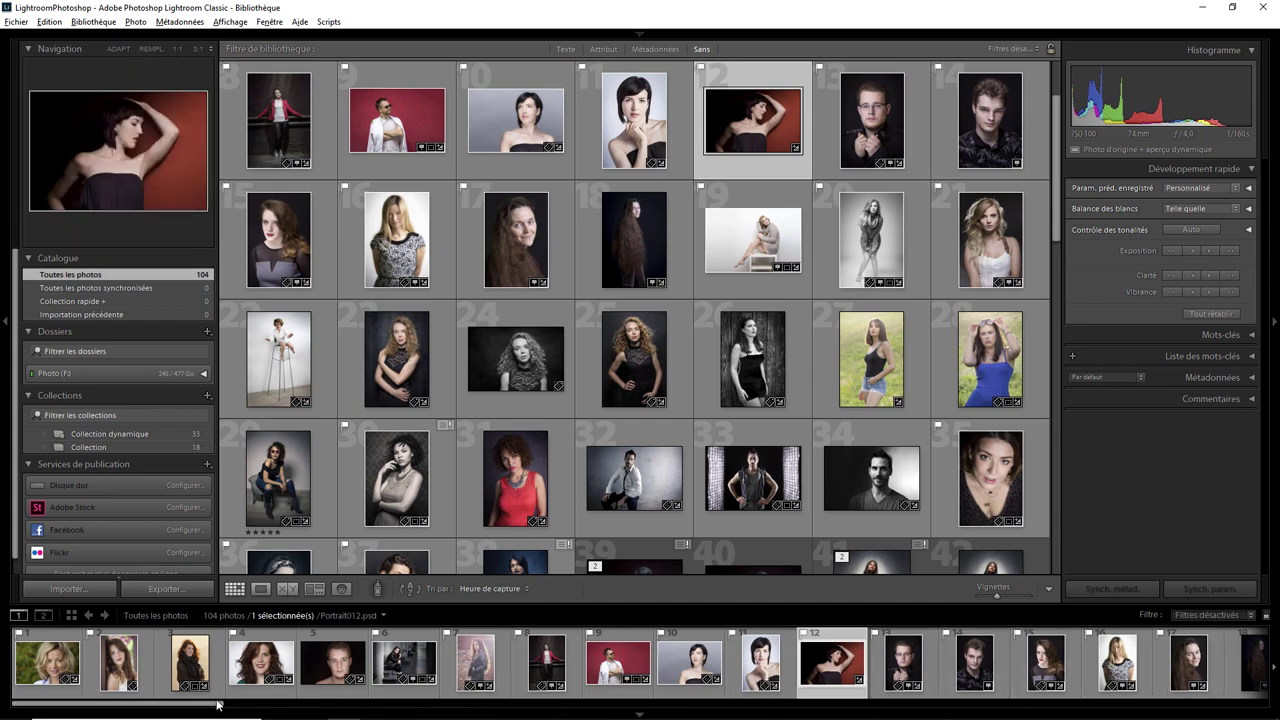
mouse_move(217, 705)
mouse_down()
mouse_move(1214, 708)
mouse_move(168, 716)
mouse_up()
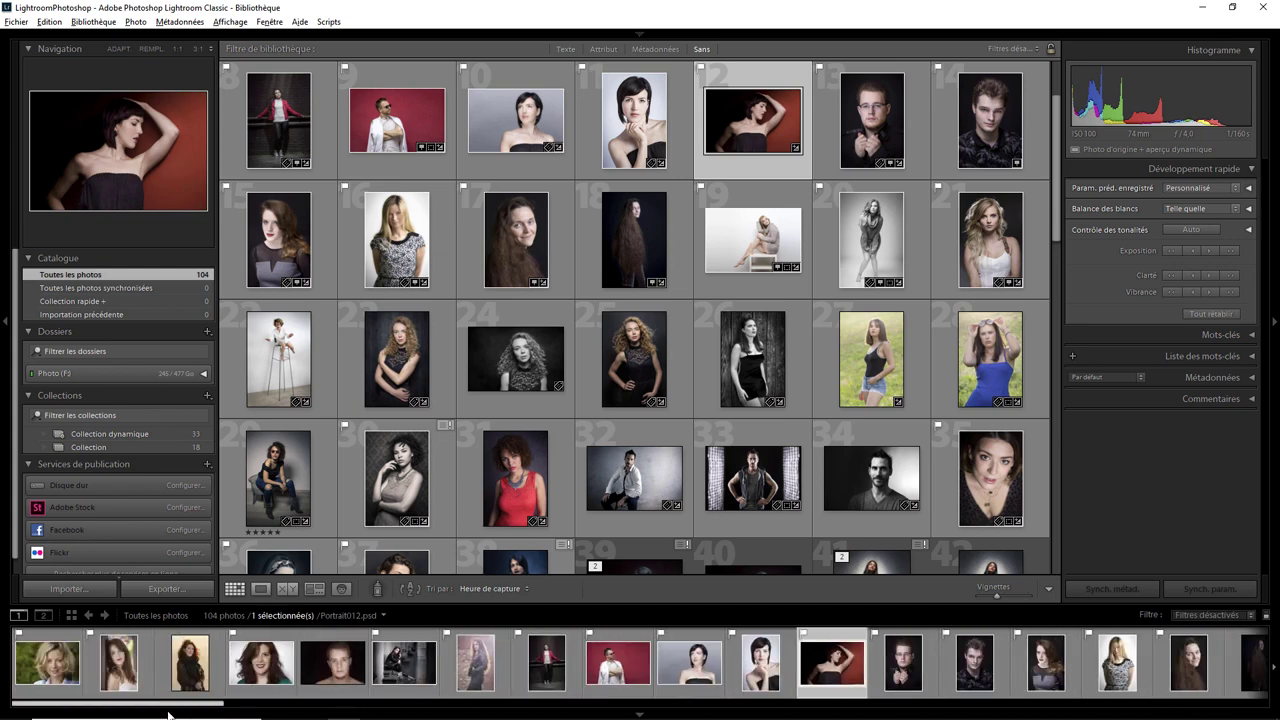
click(258, 662)
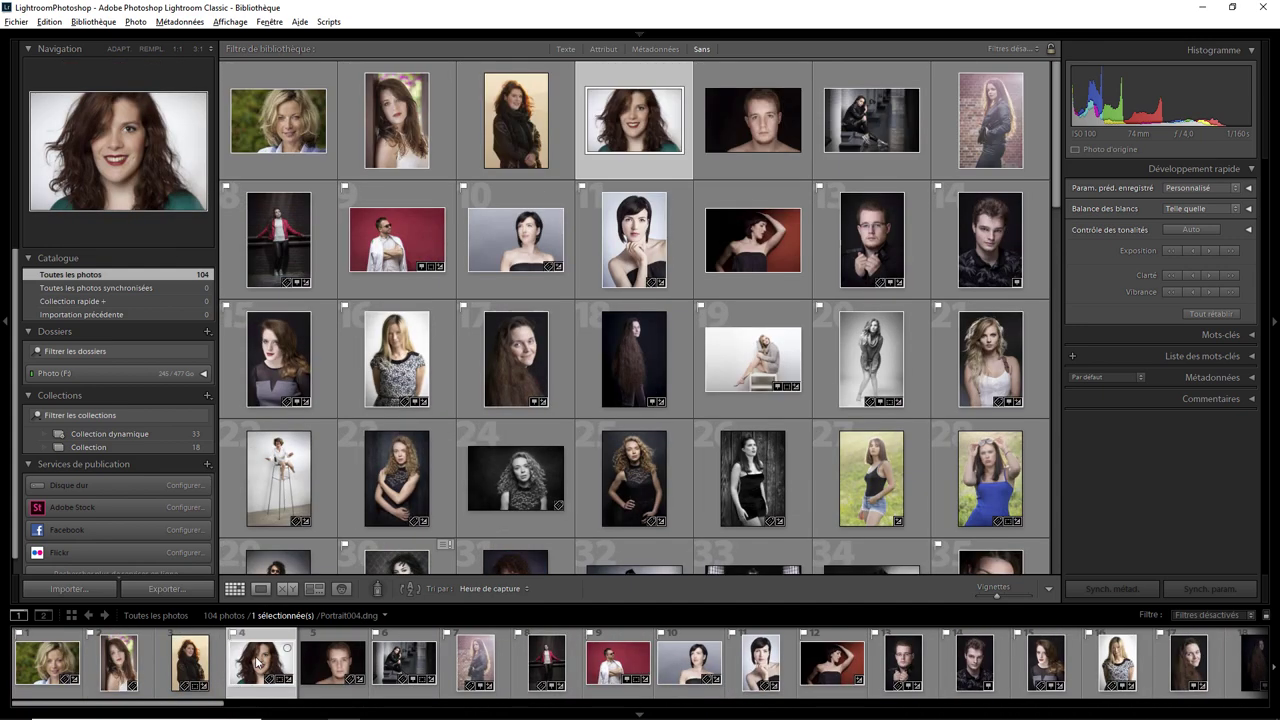
mouse_move(333, 662)
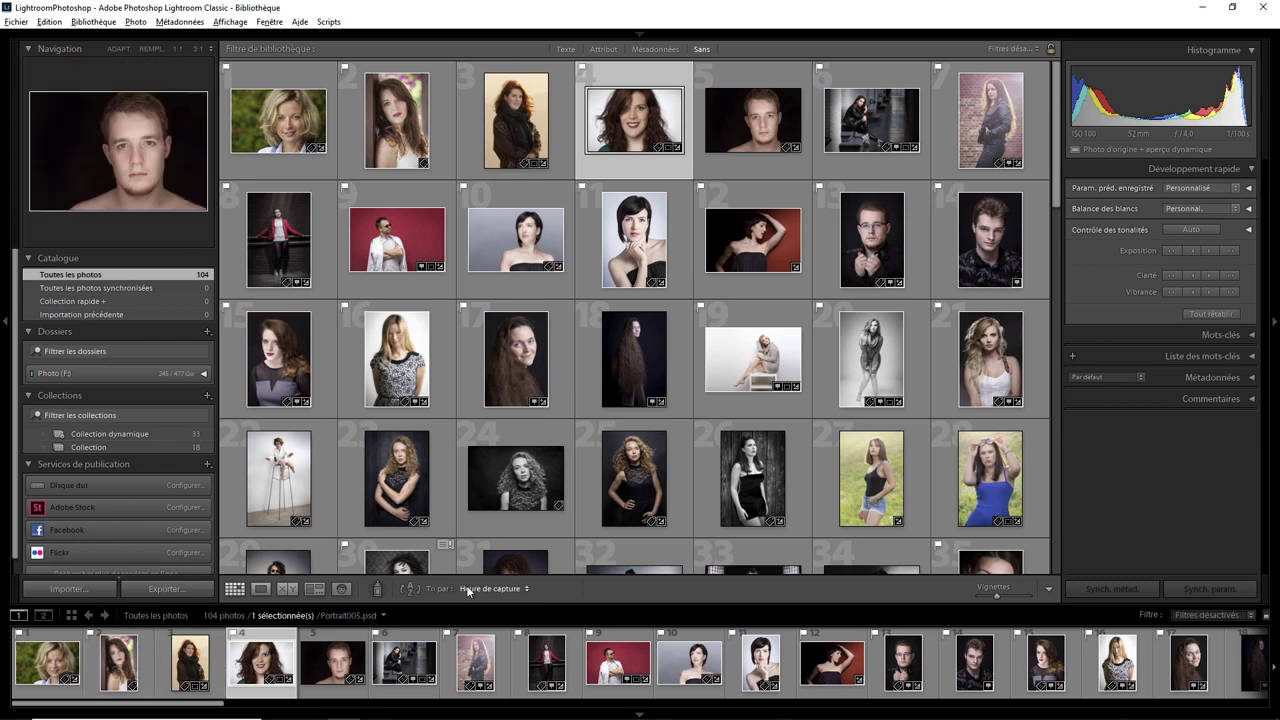
- Sort the library by Heure de modification, moving Portrait004 to position 87
click(481, 588)
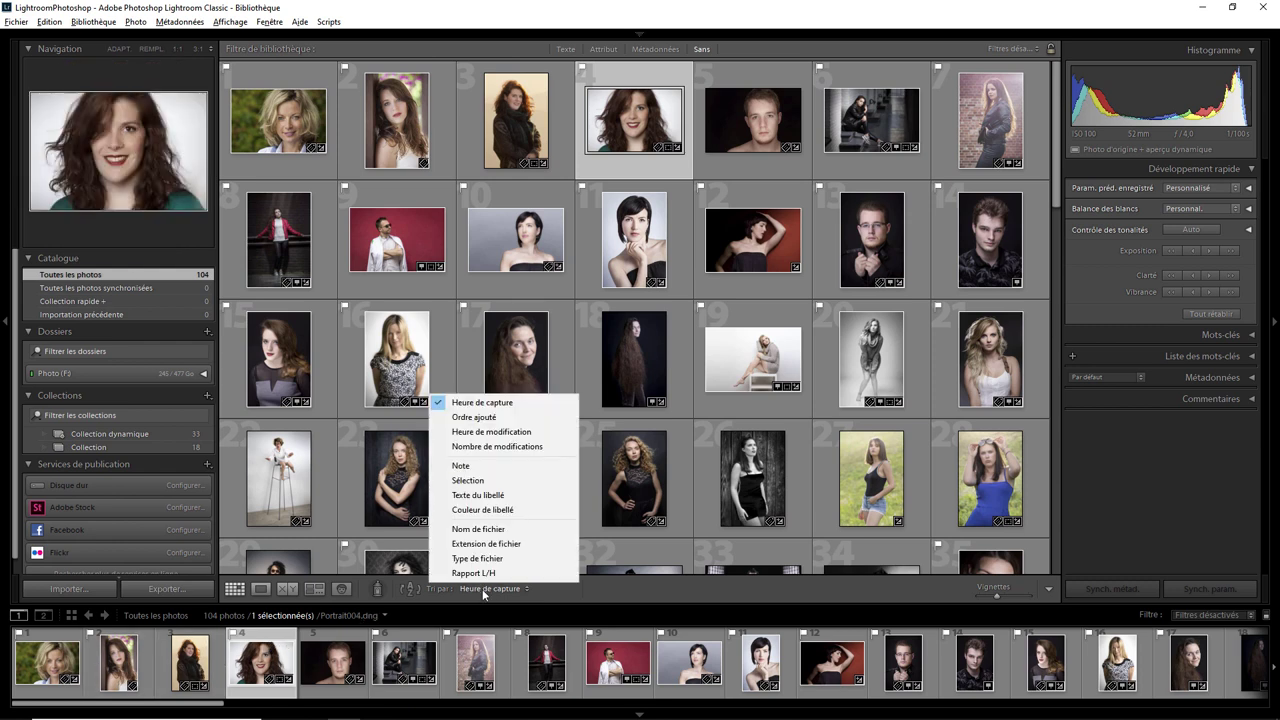
click(488, 432)
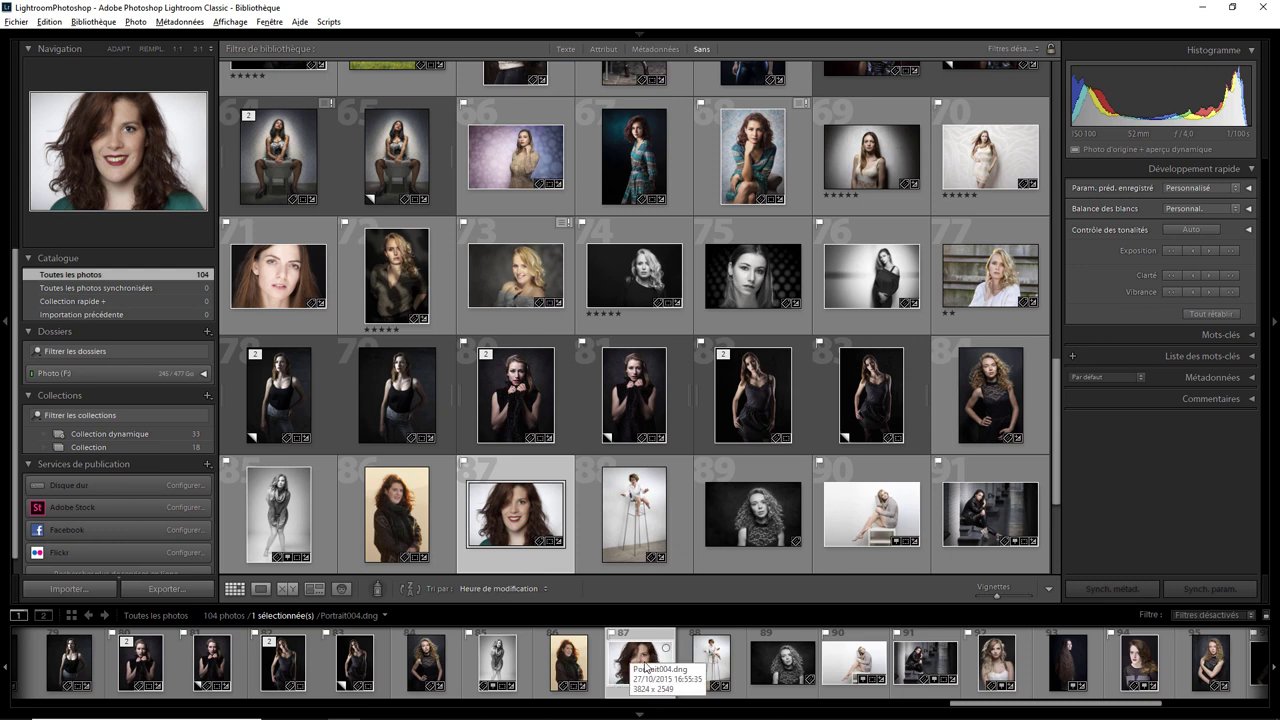
mouse_move(963, 710)
mouse_down()
mouse_move(1080, 711)
mouse_move(820, 711)
mouse_move(940, 711)
mouse_up()
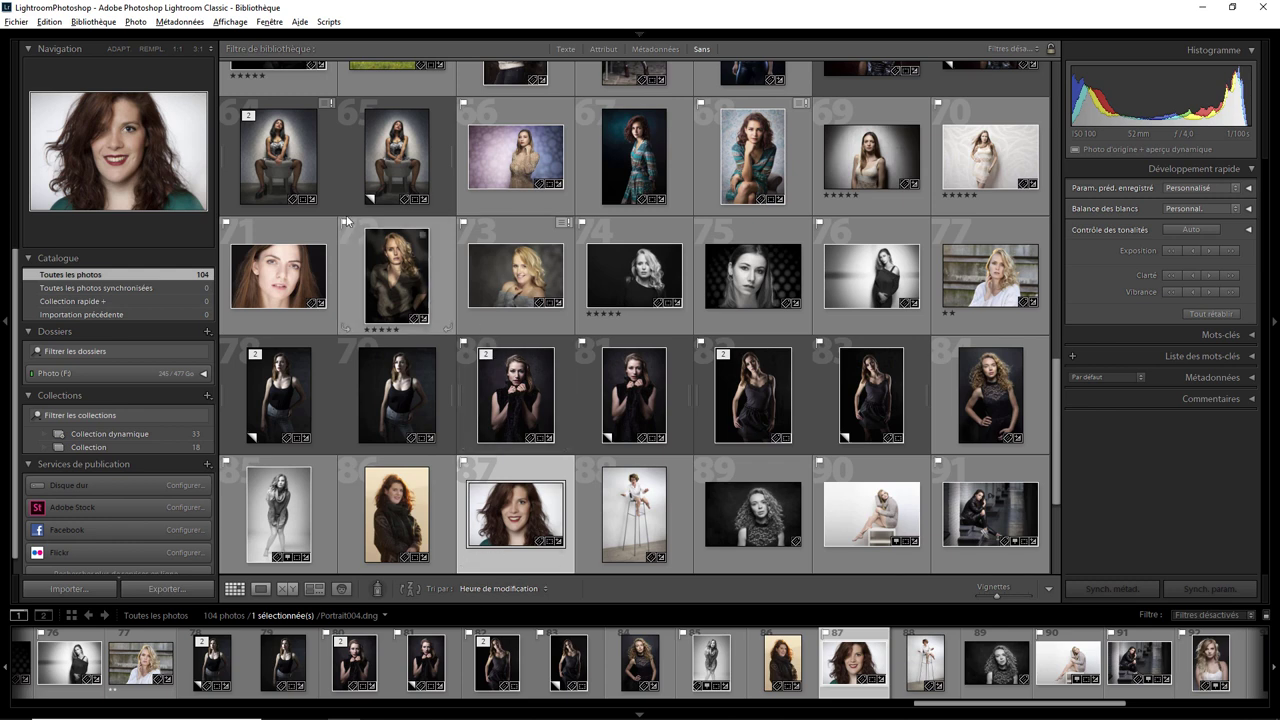
- Enable Empiler avec l'original in external editing preferences, then send photo 87 to Photoshop 2020
click(49, 21)
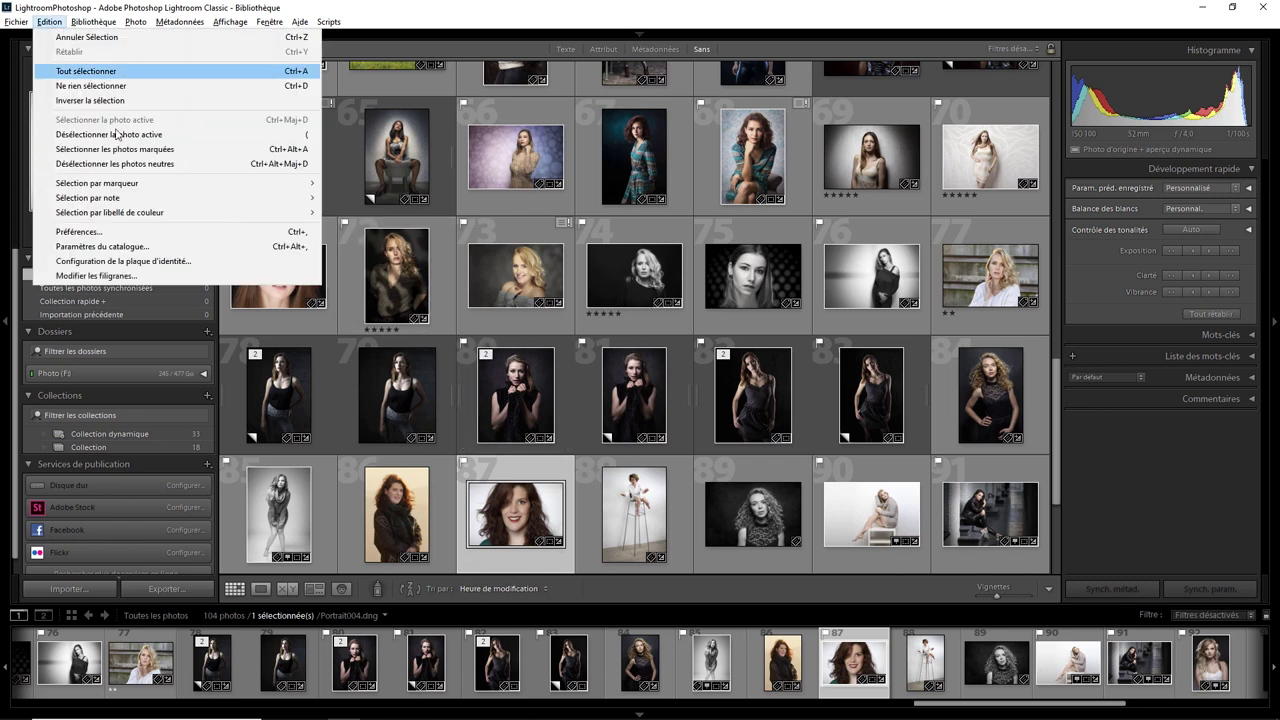
click(112, 232)
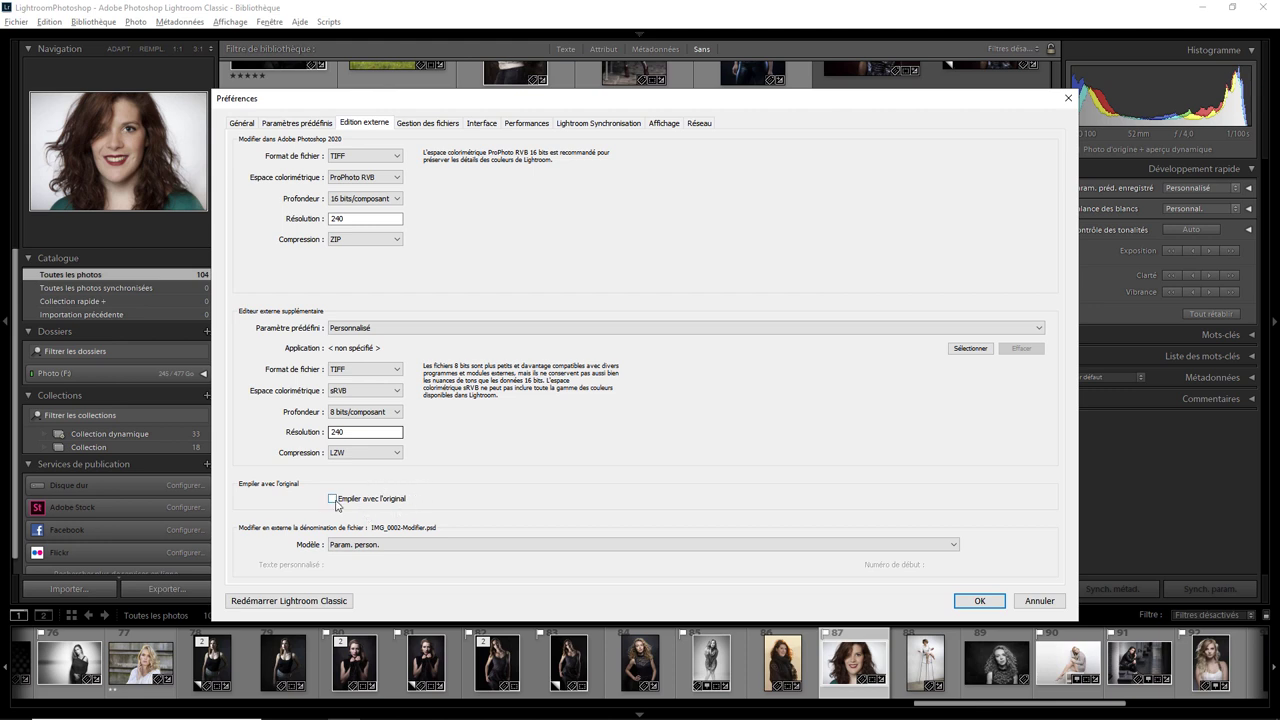
click(333, 498)
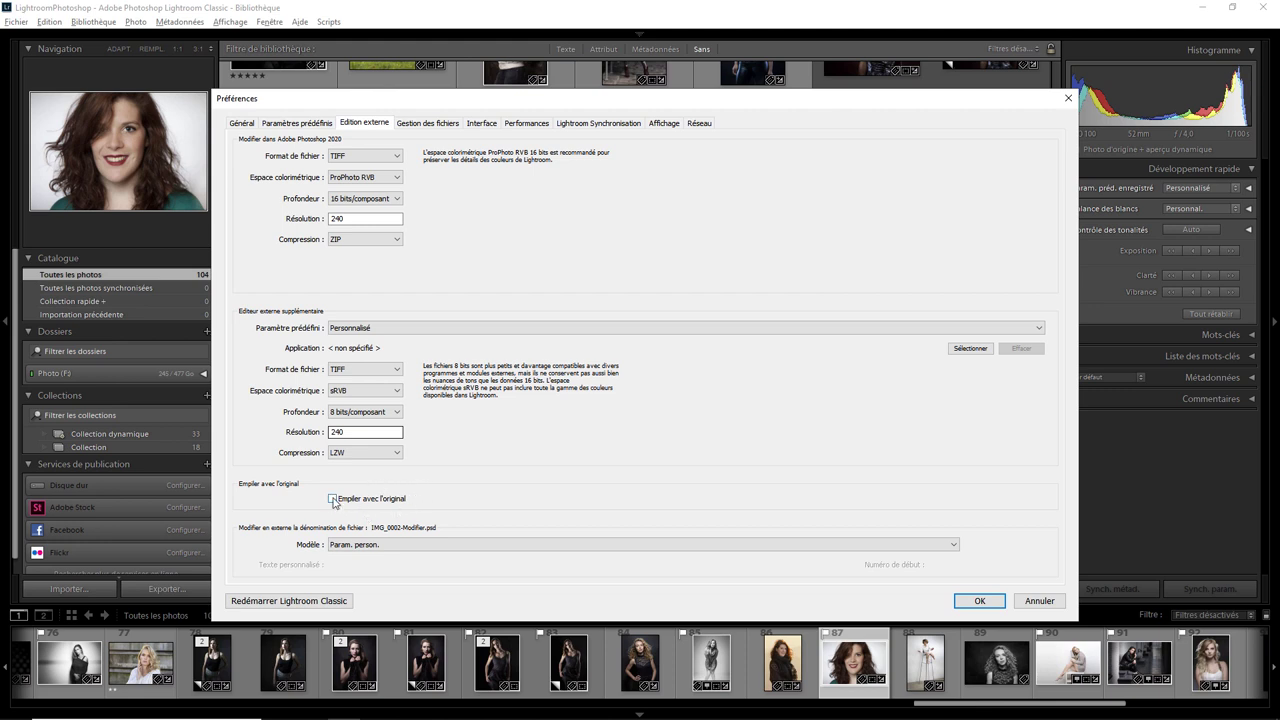
click(979, 601)
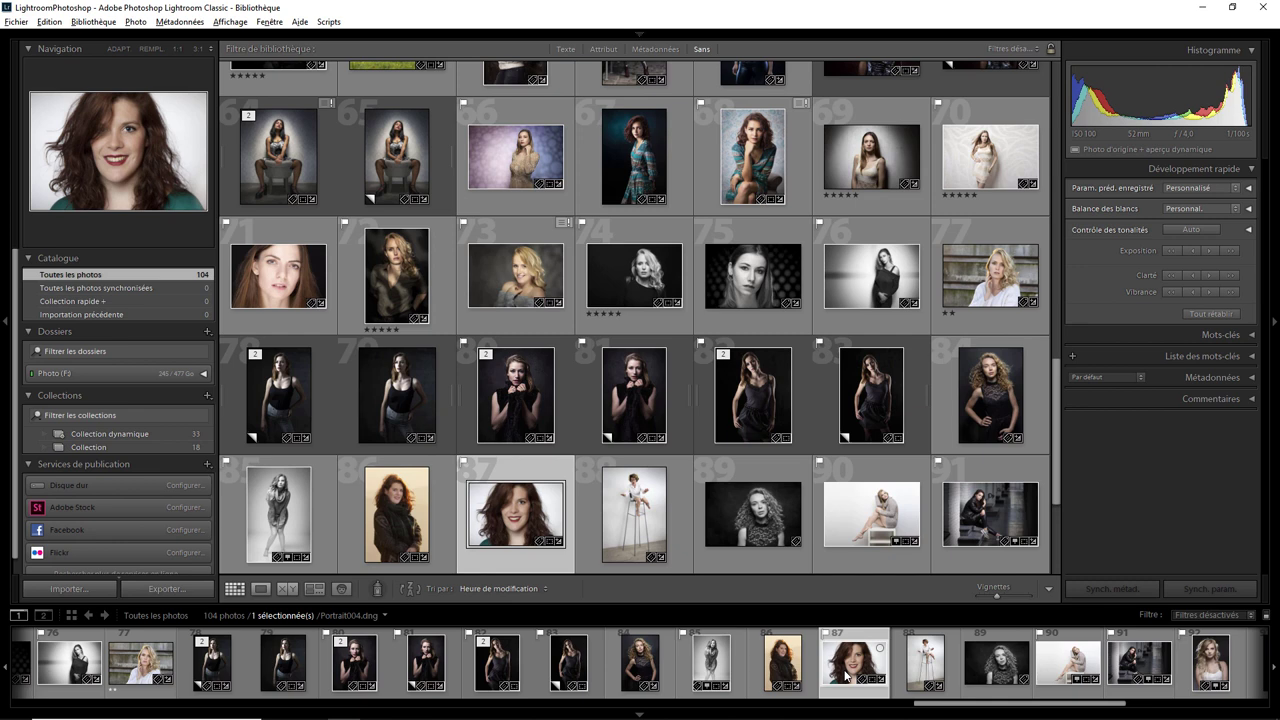
right_click(852, 668)
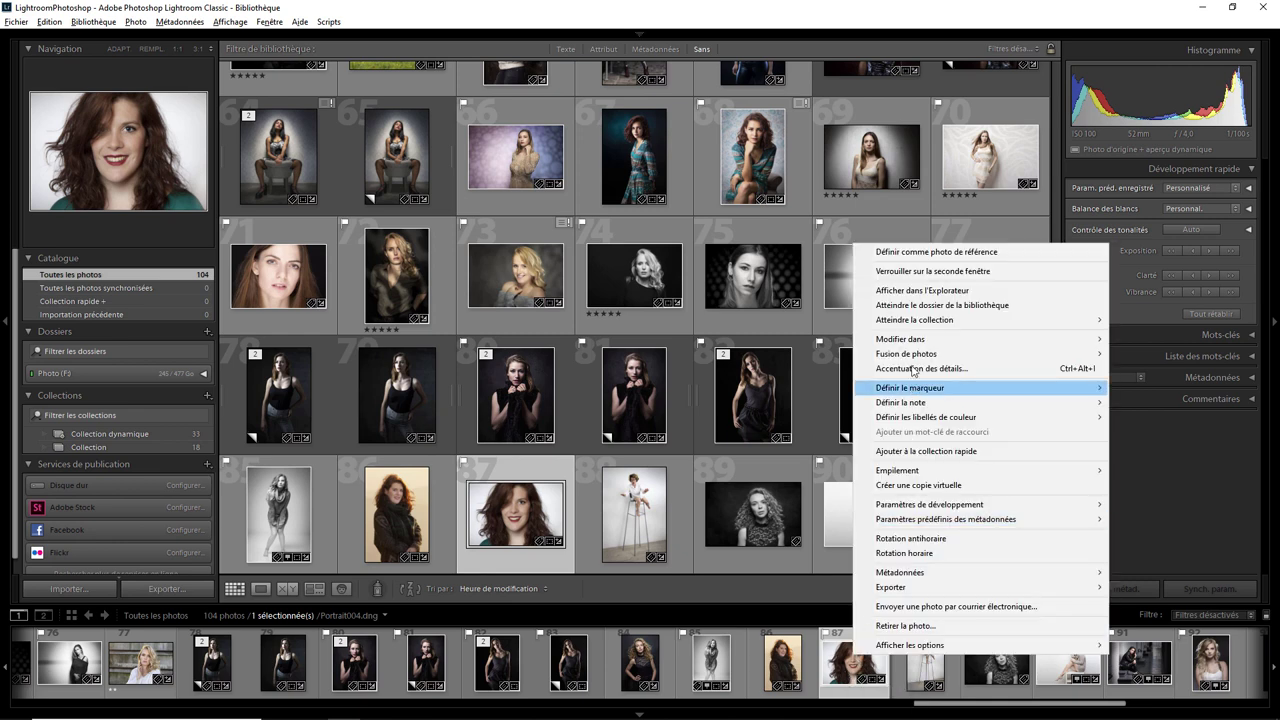
mouse_move(930, 339)
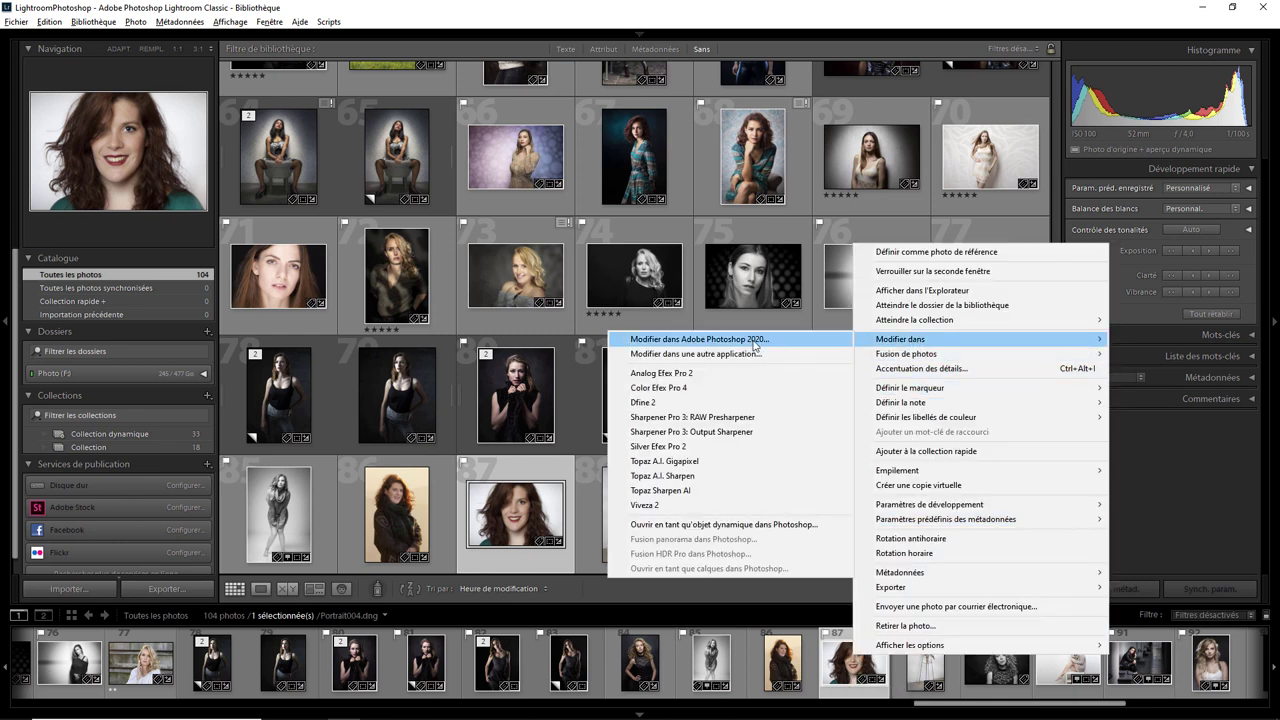
click(755, 340)
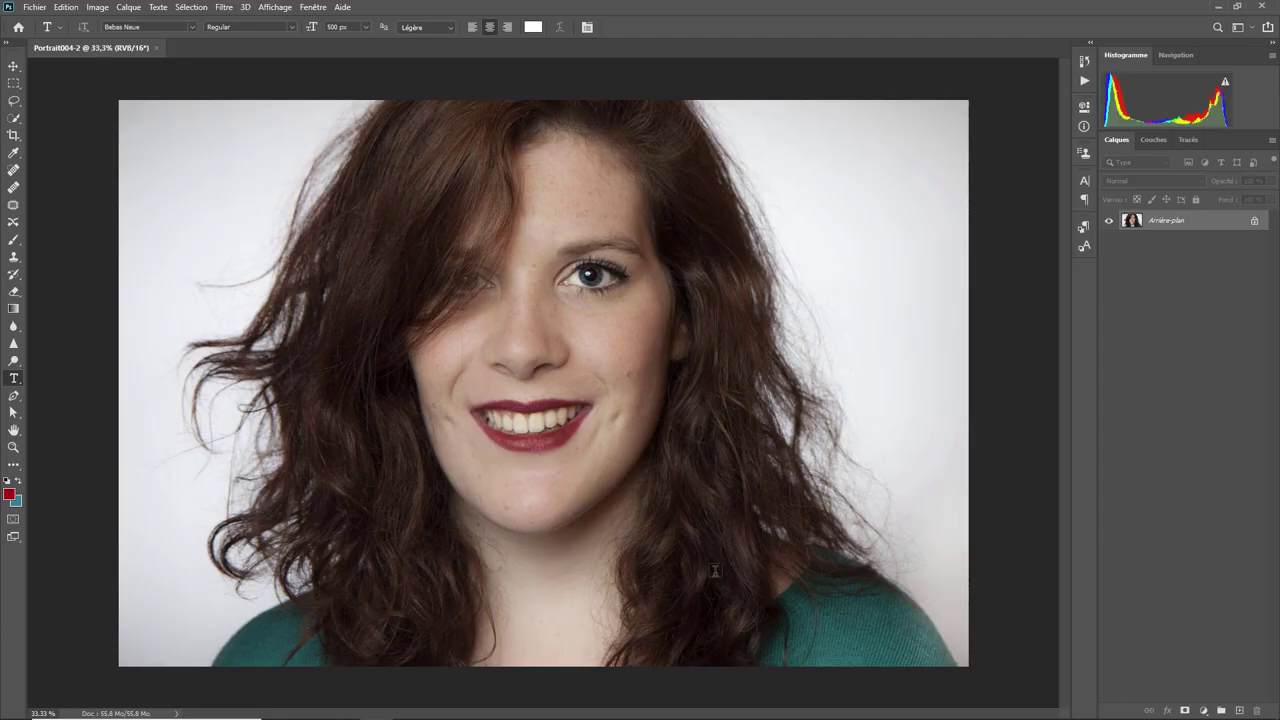
- Add a white 'PS' text label to the red-haired portrait, then save and close it
click(692, 604)
text(P)
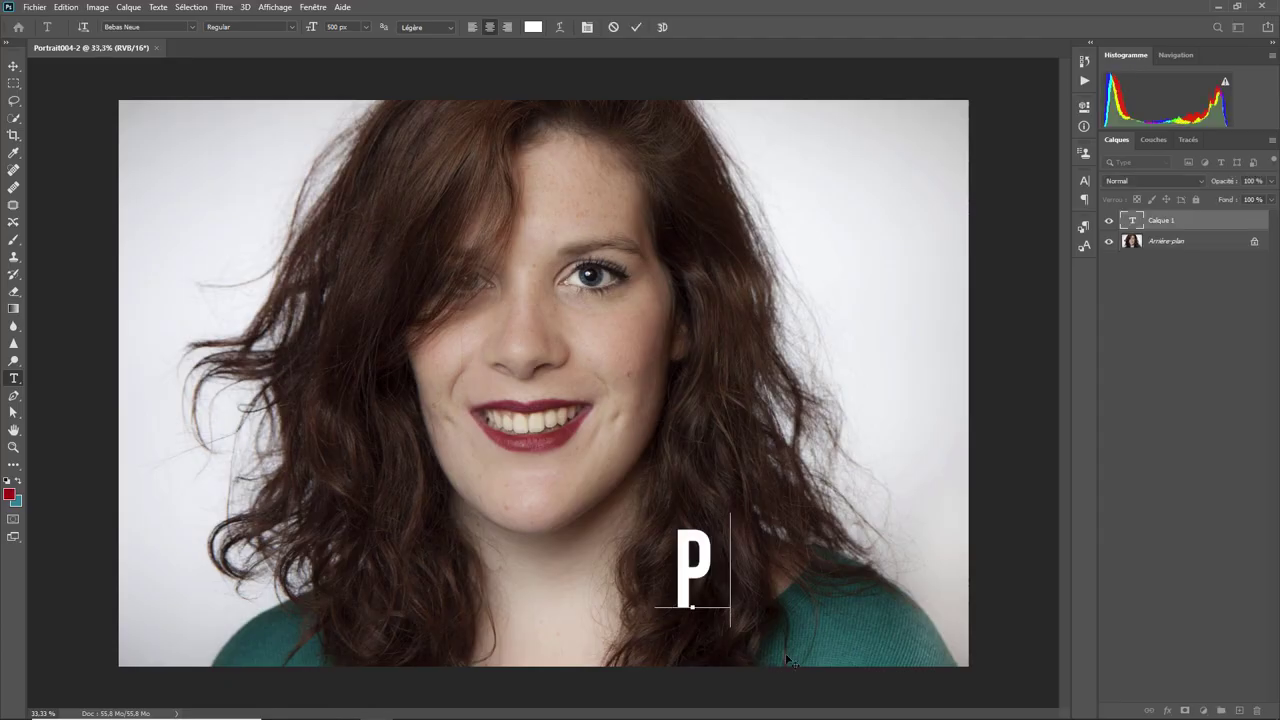
text(S)
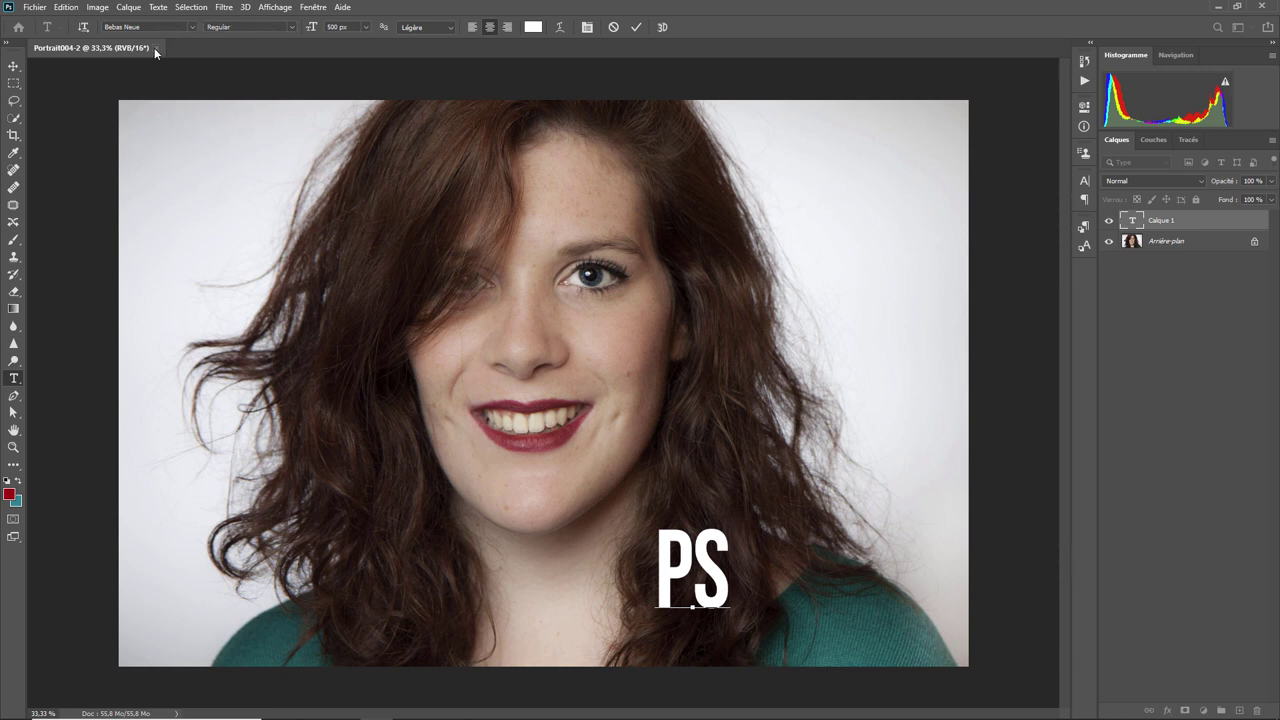
key(ctrl+Return)
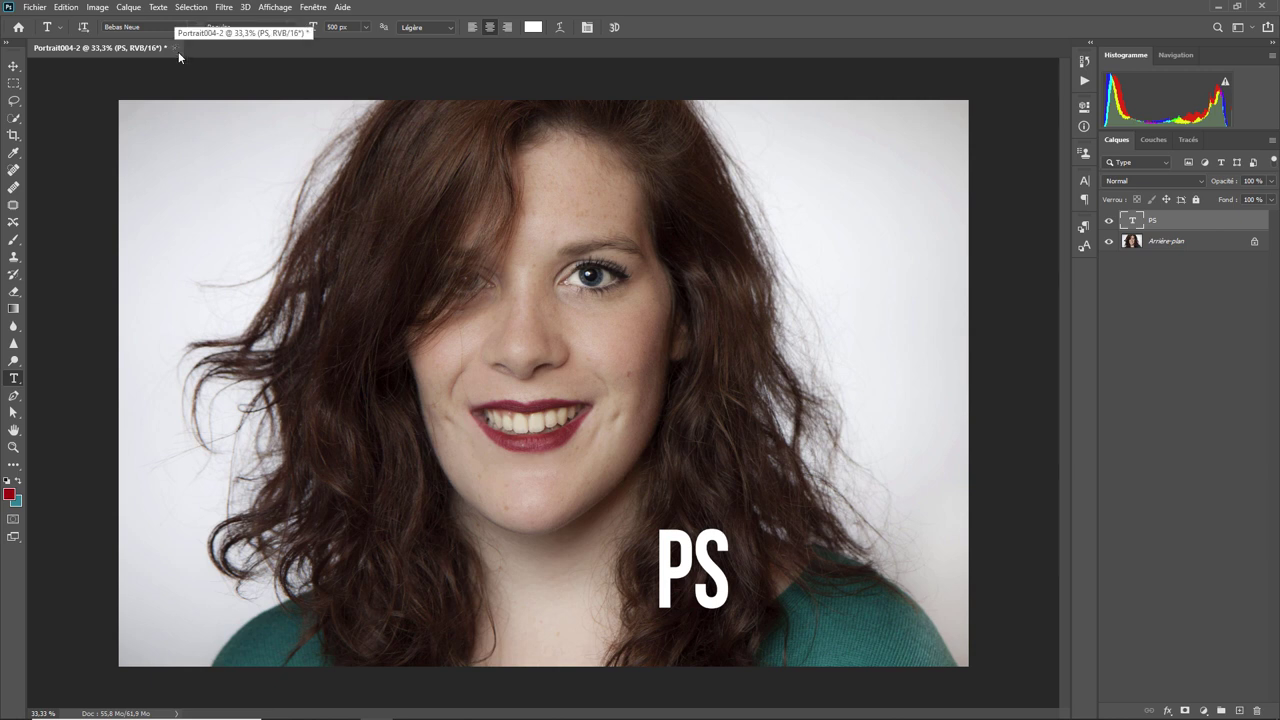
click(173, 47)
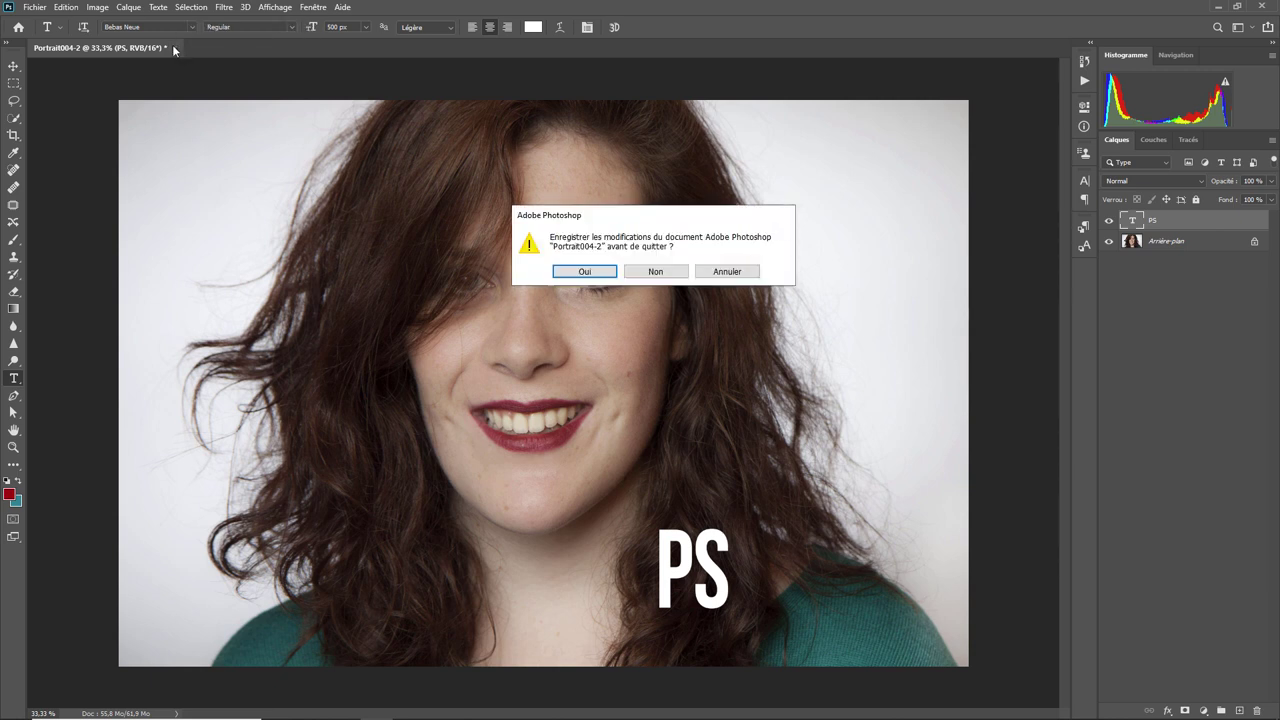
click(584, 271)
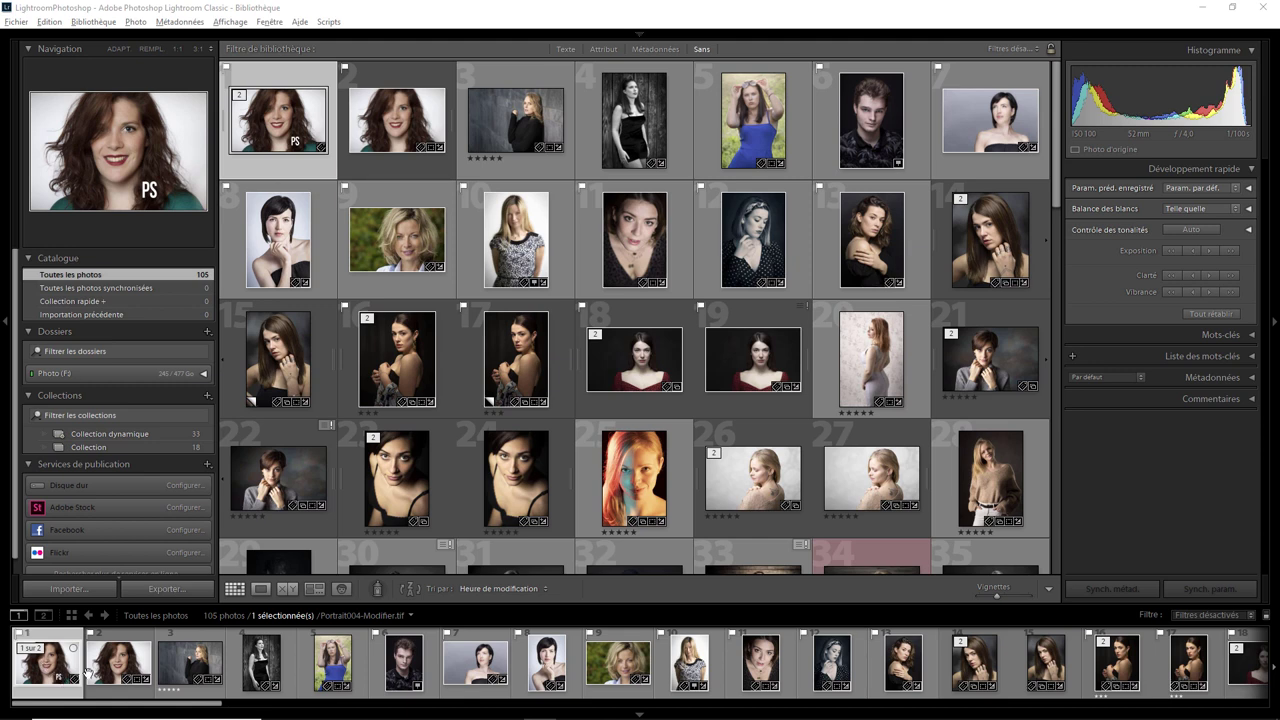
- Compare the edited portrait with its original, then sort the library by Heure de capture
click(136, 660)
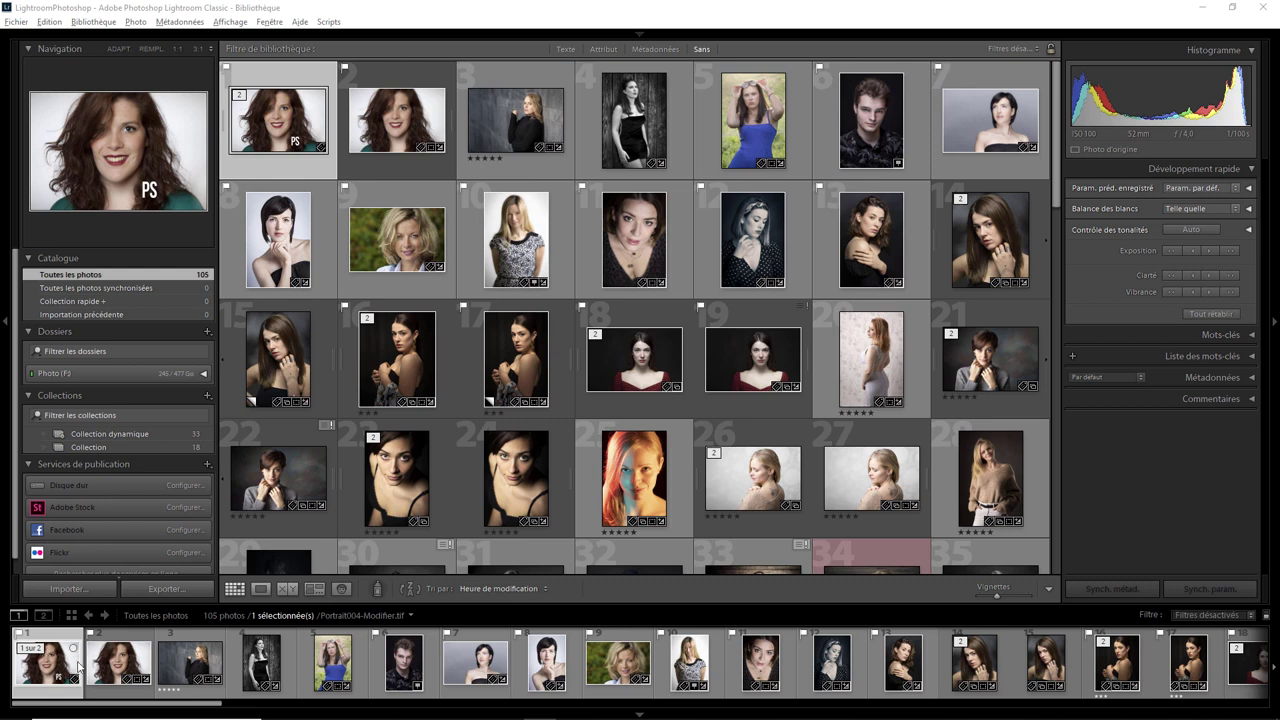
click(106, 661)
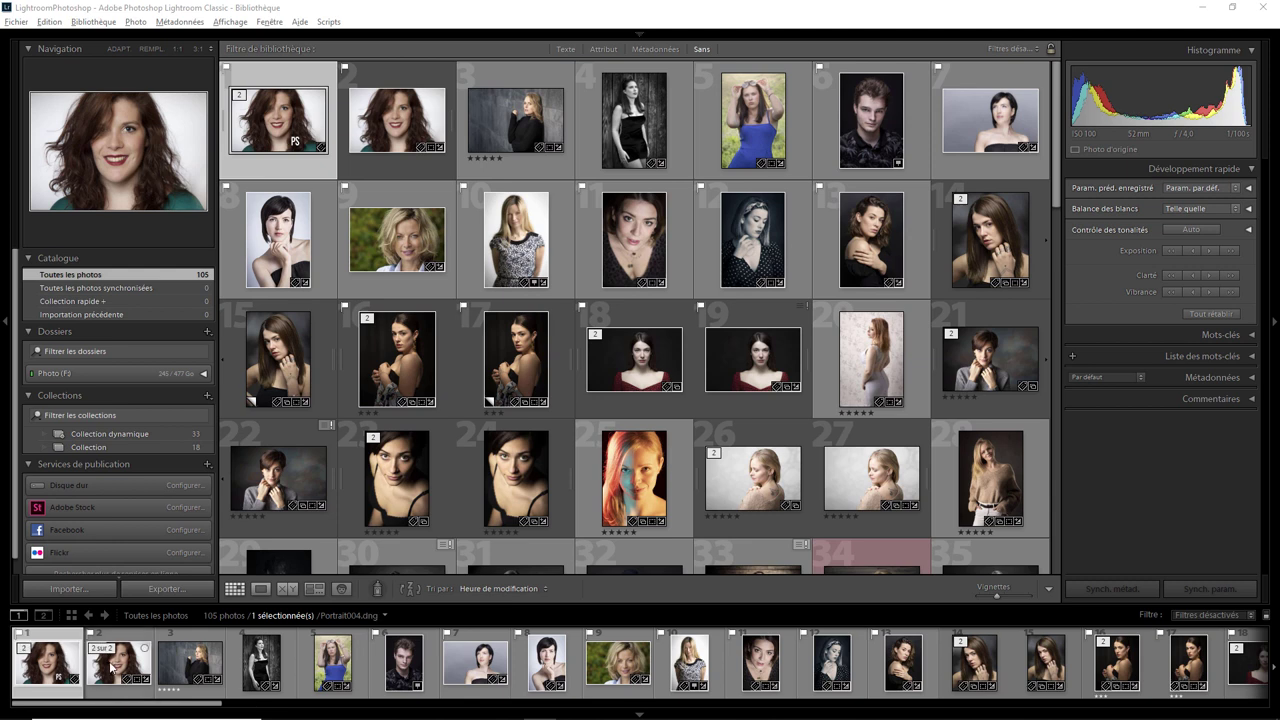
click(502, 588)
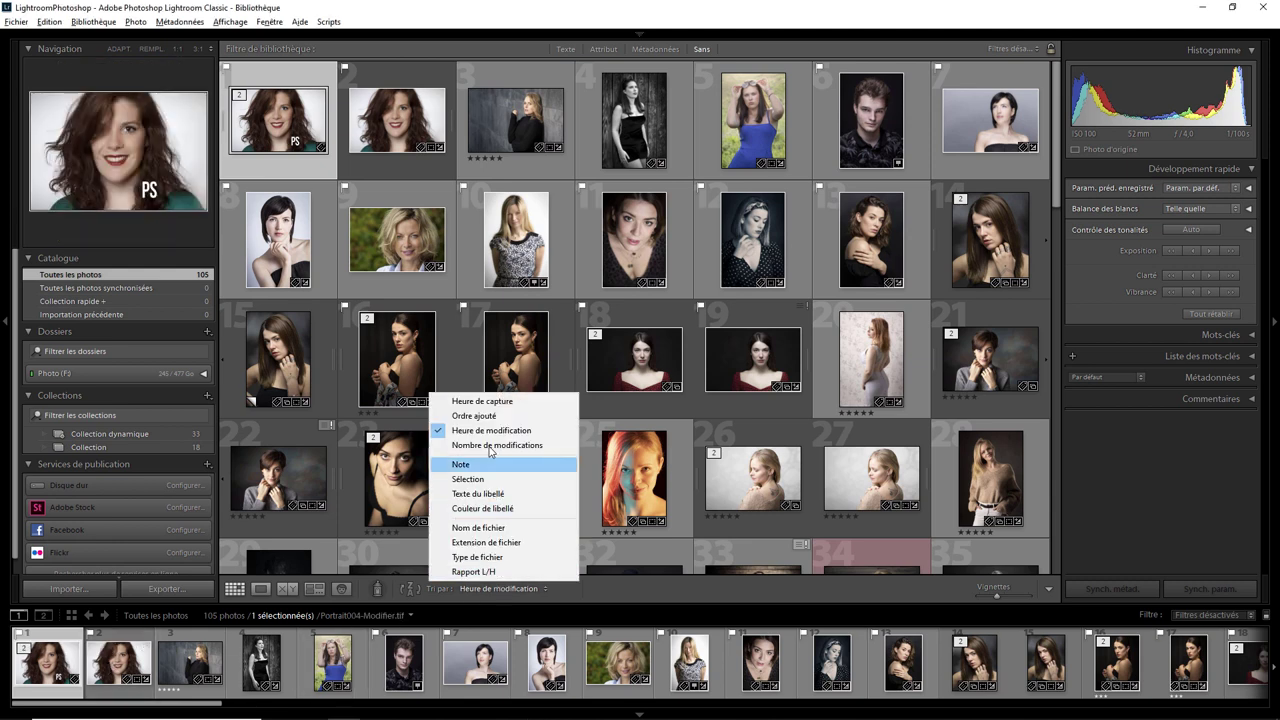
click(488, 401)
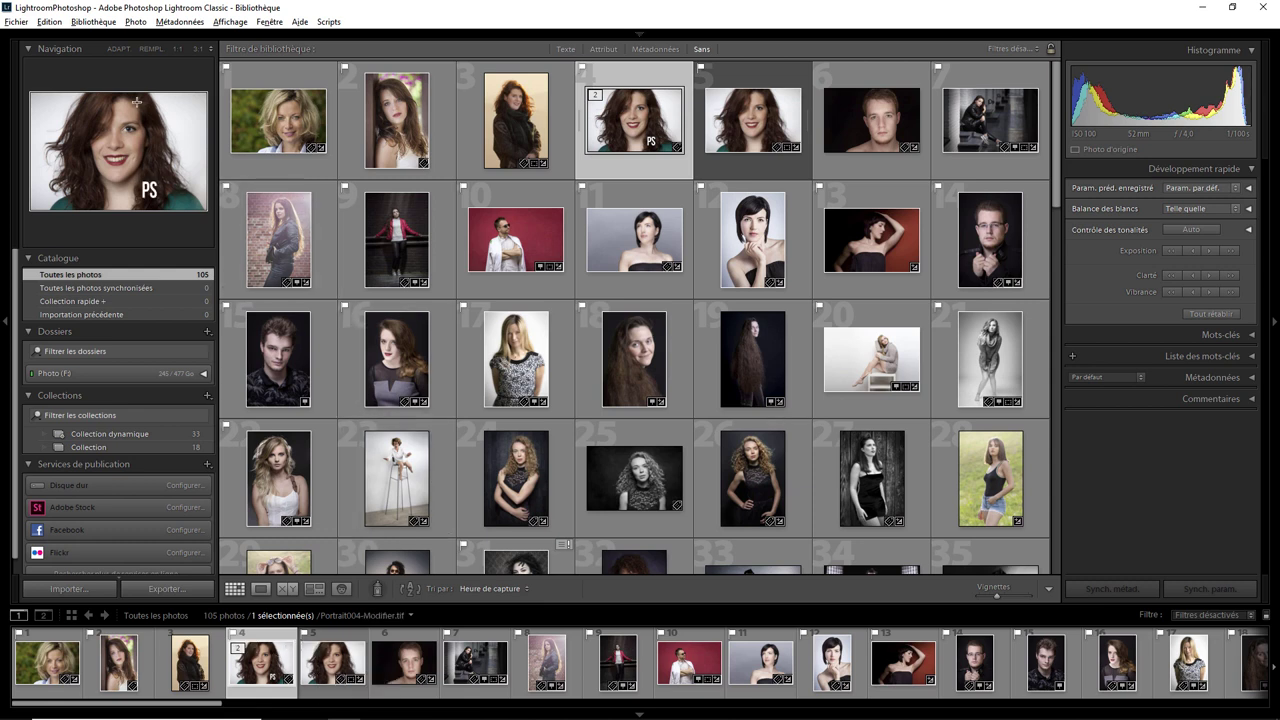
- Untick Empiler avec l'original in the Edition externe preferences and confirm with OK
click(48, 21)
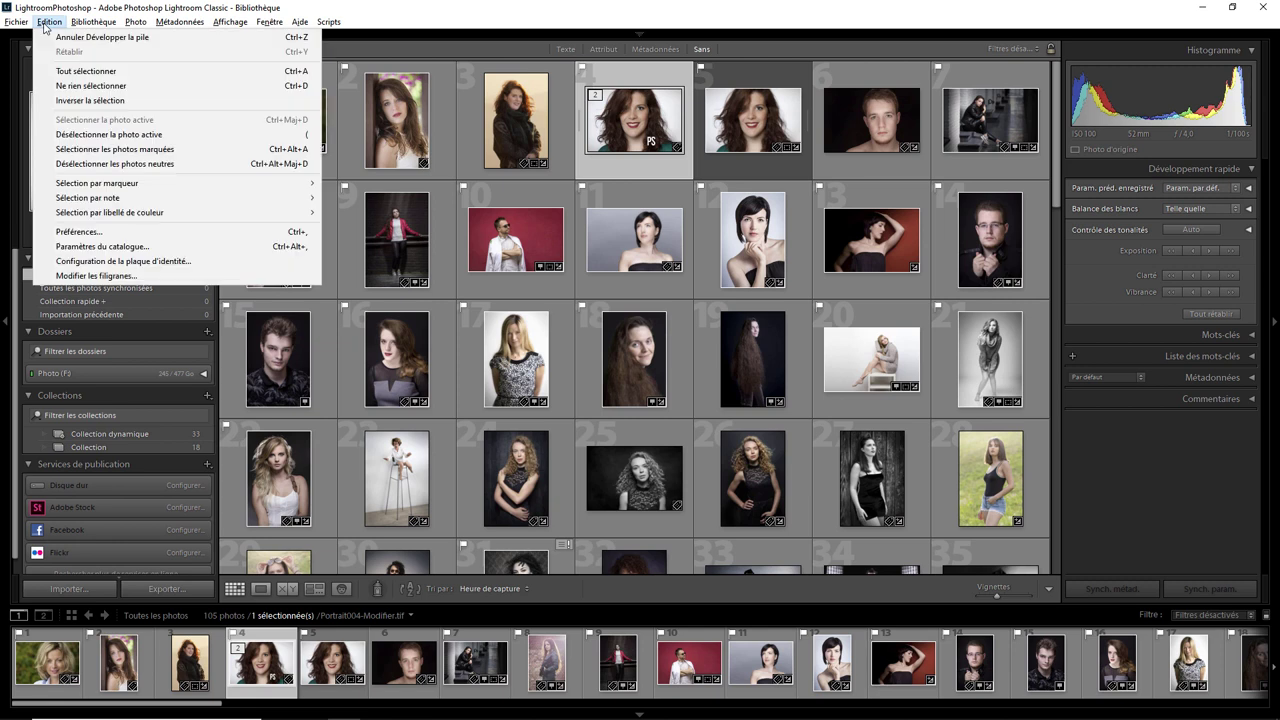
click(112, 232)
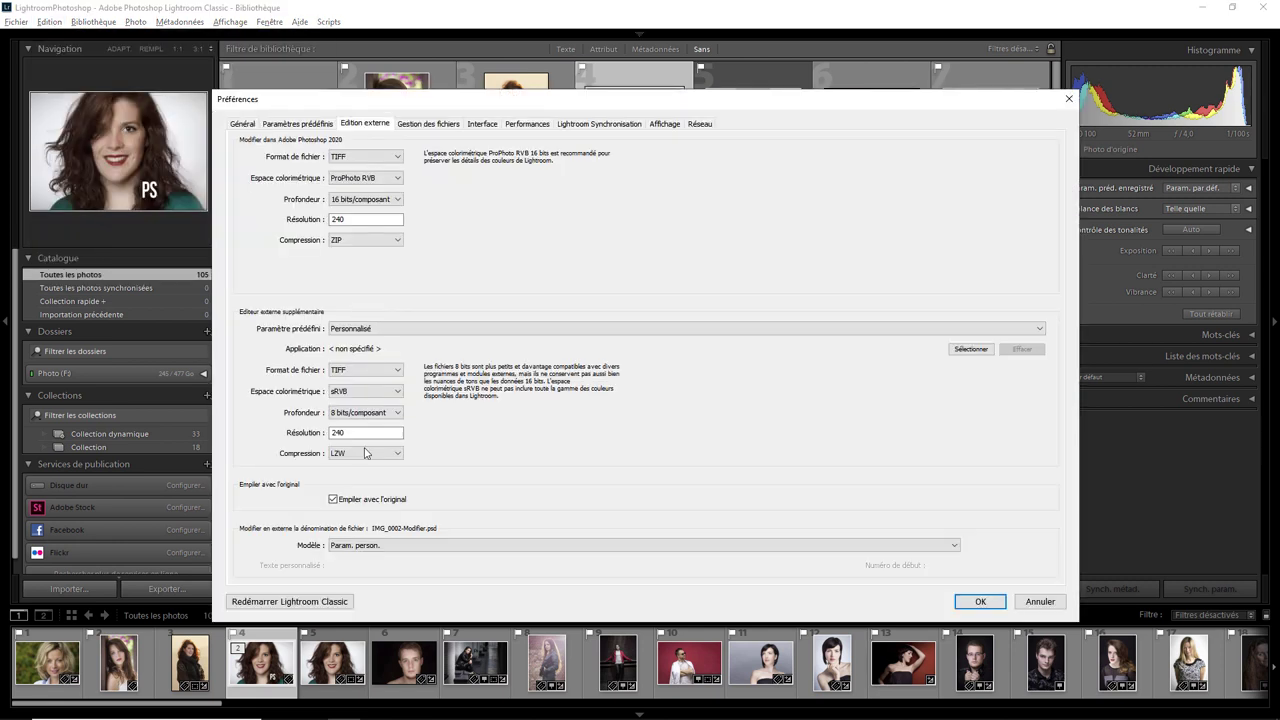
click(362, 500)
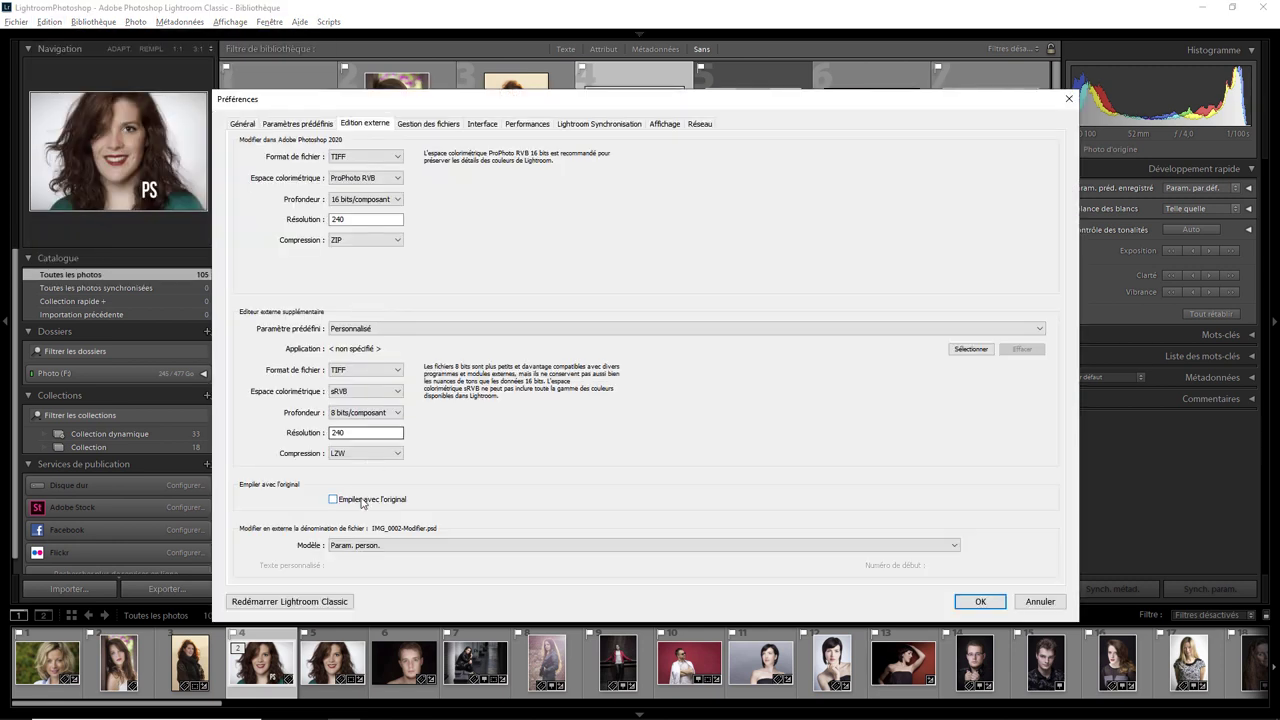
click(980, 600)
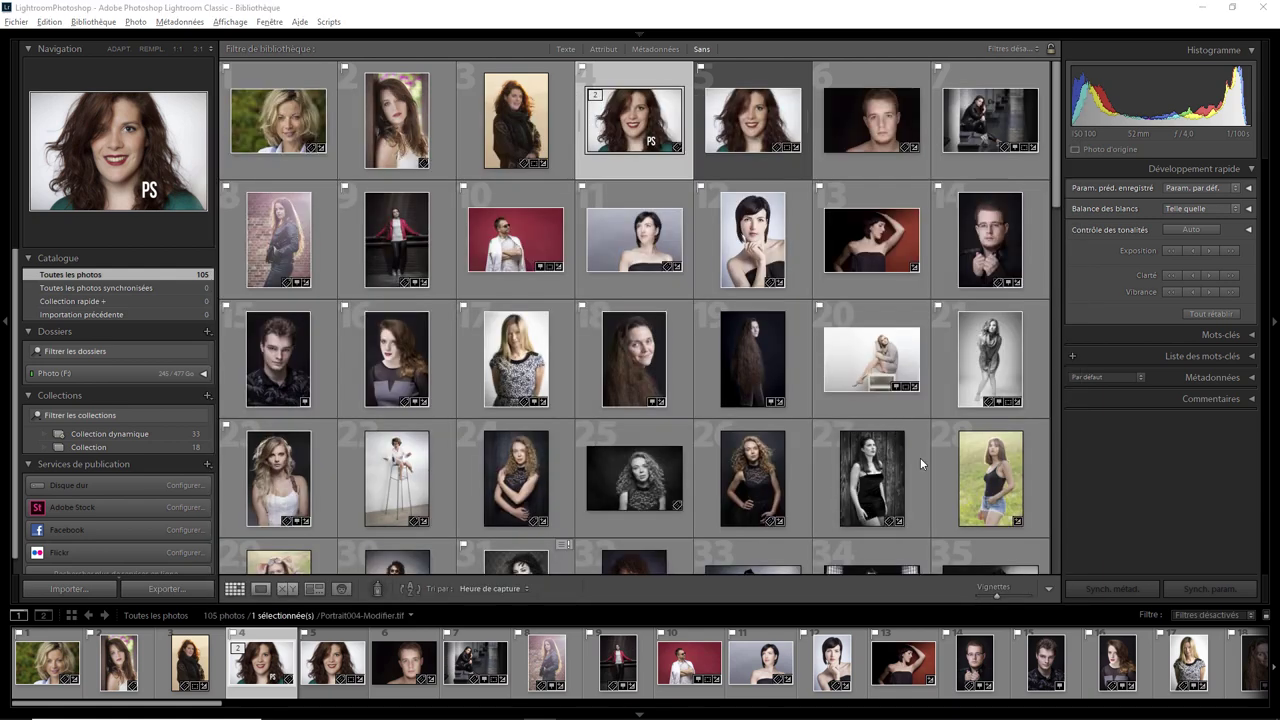
- Send meadow photo 29 to Photoshop 2020 as a copy with Lightroom corrections
click(988, 481)
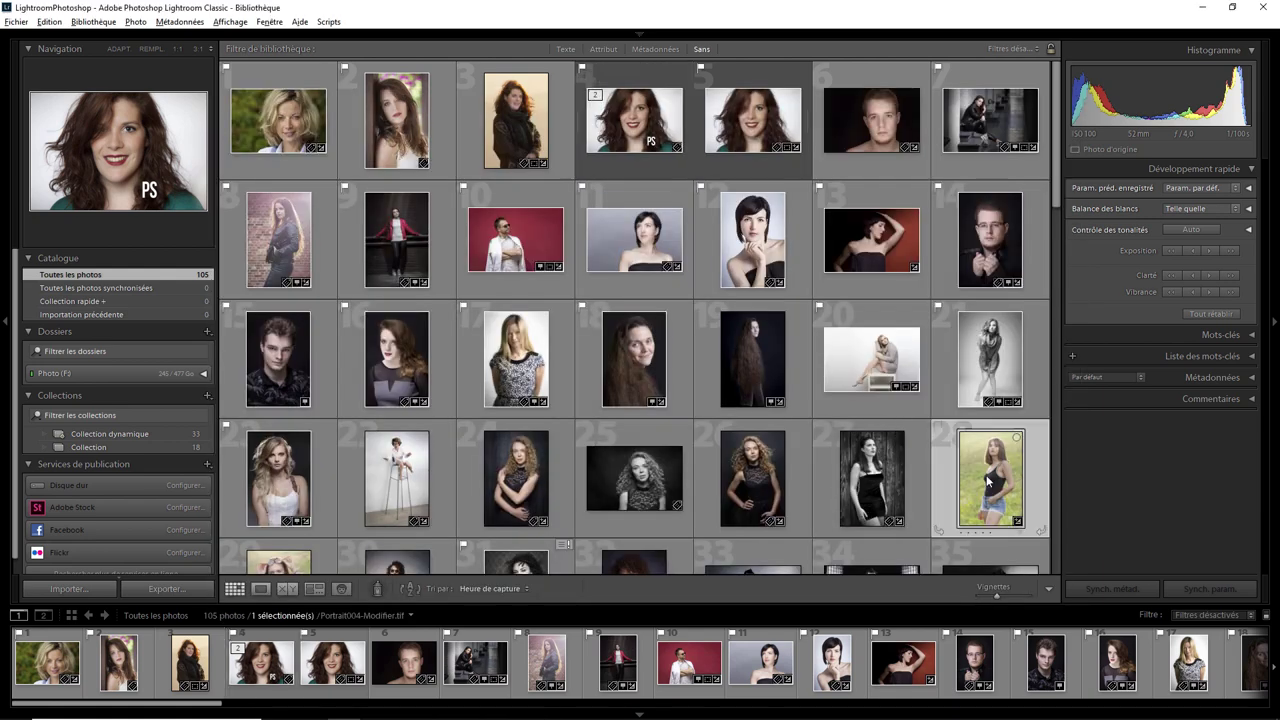
right_click(988, 481)
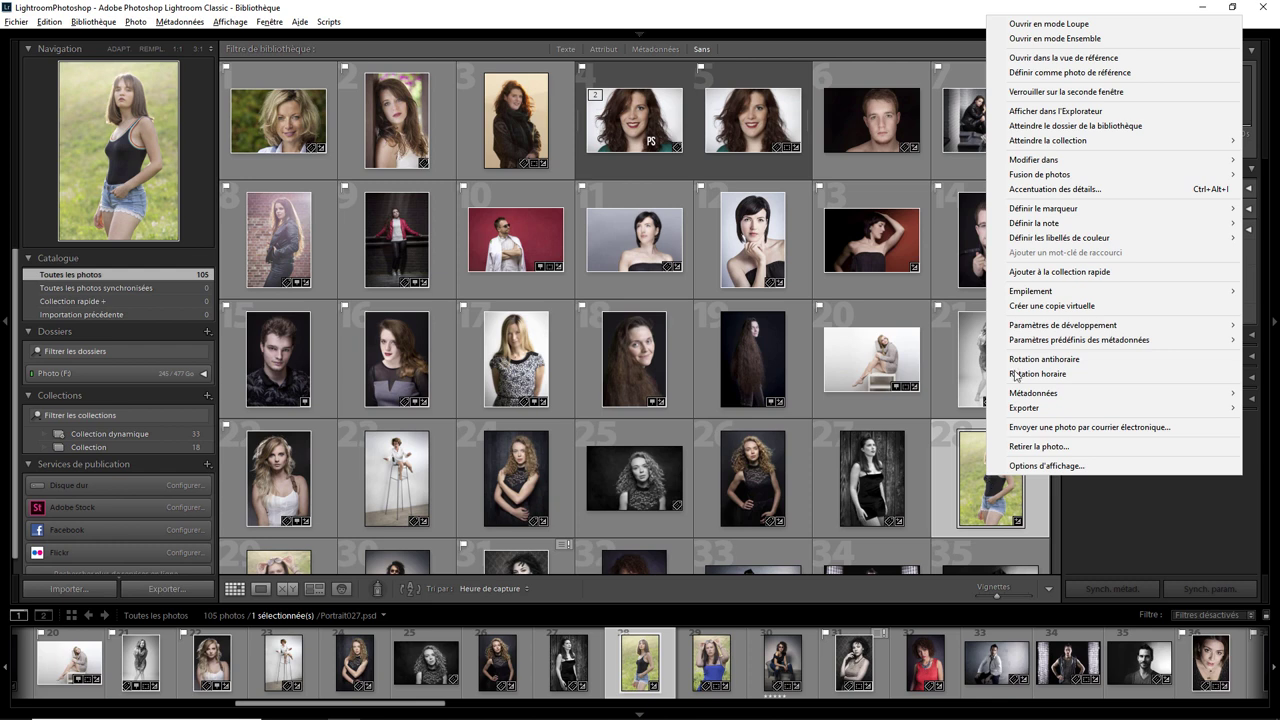
mouse_move(1110, 160)
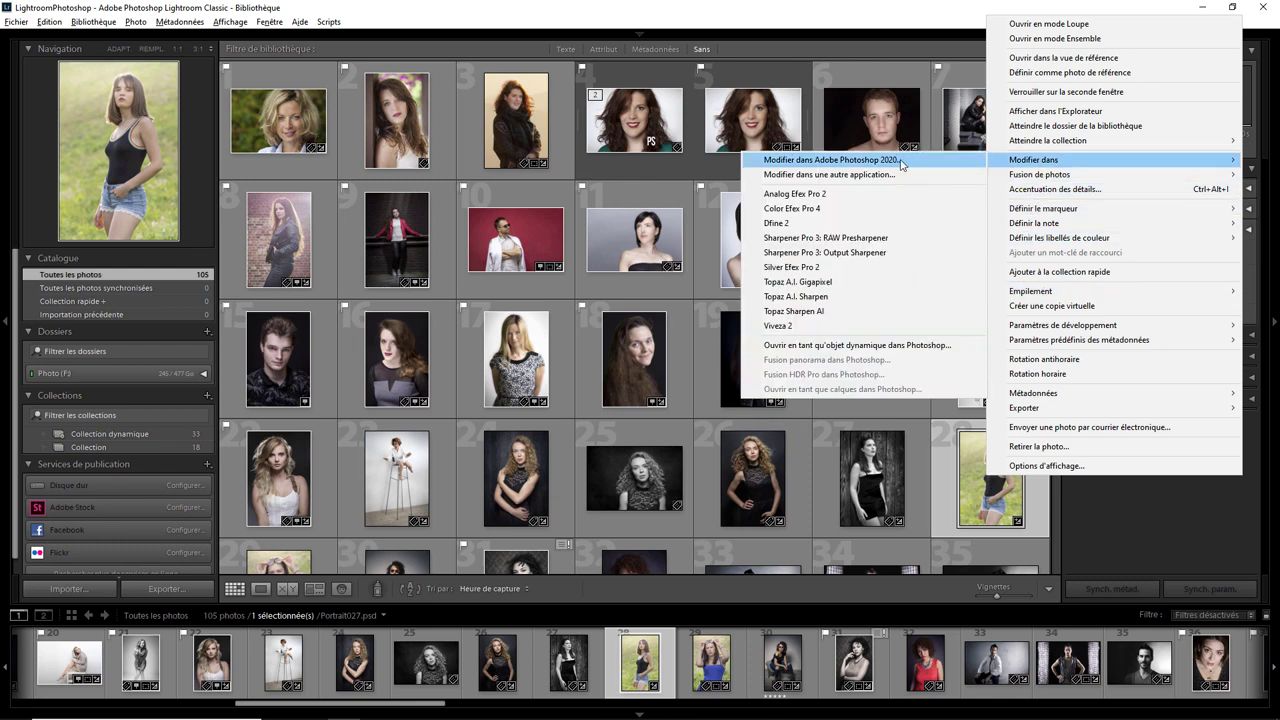
click(901, 164)
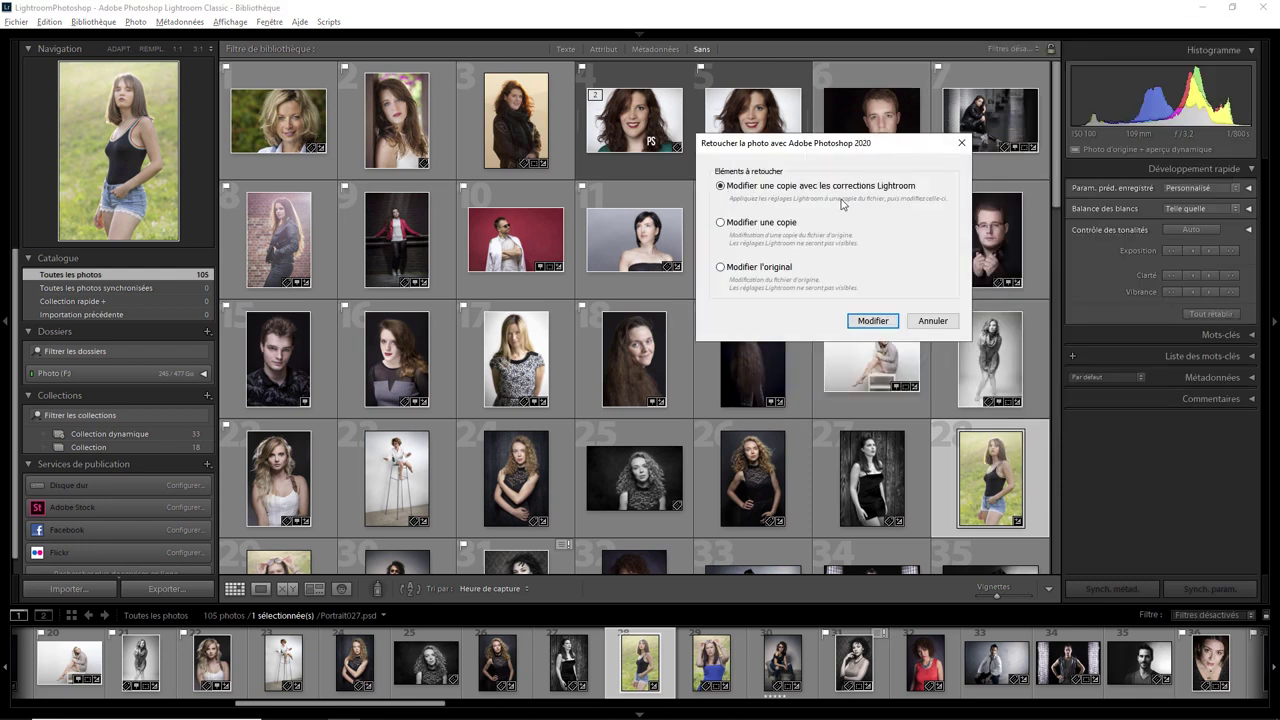
click(873, 321)
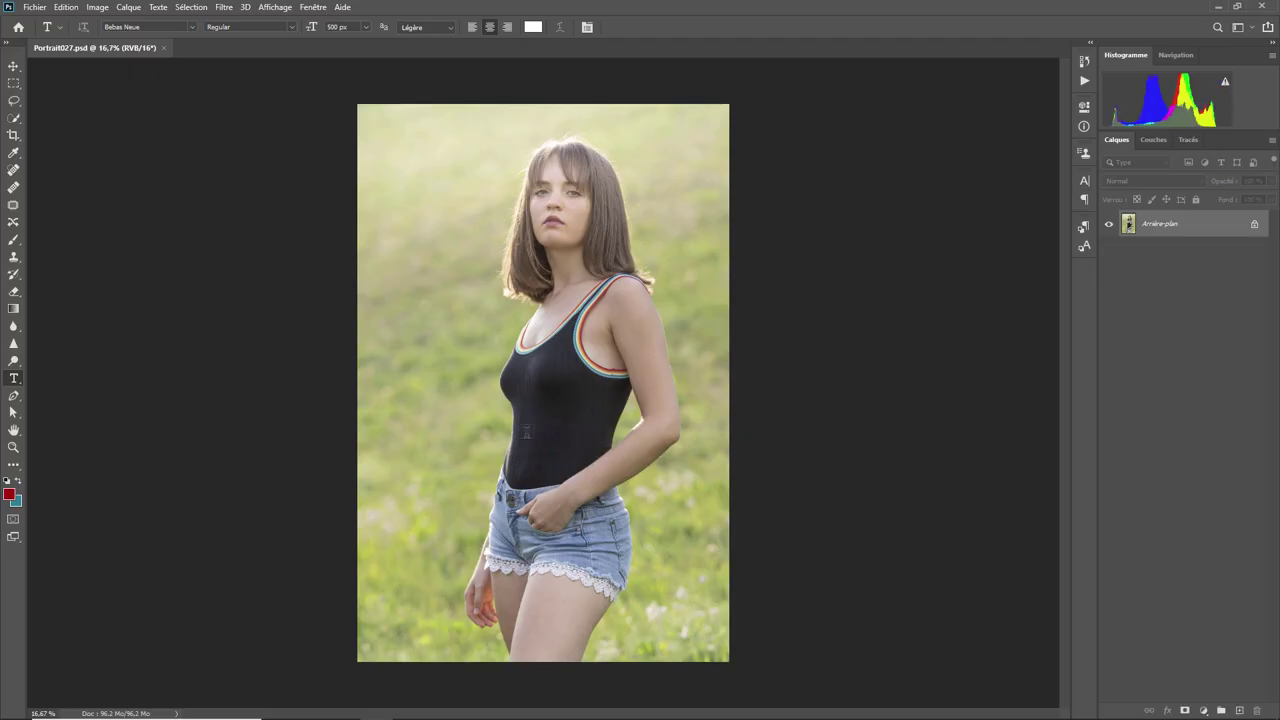
- Type a white 'PS' label over the meadow portrait's shorts, then save and close it
click(553, 510)
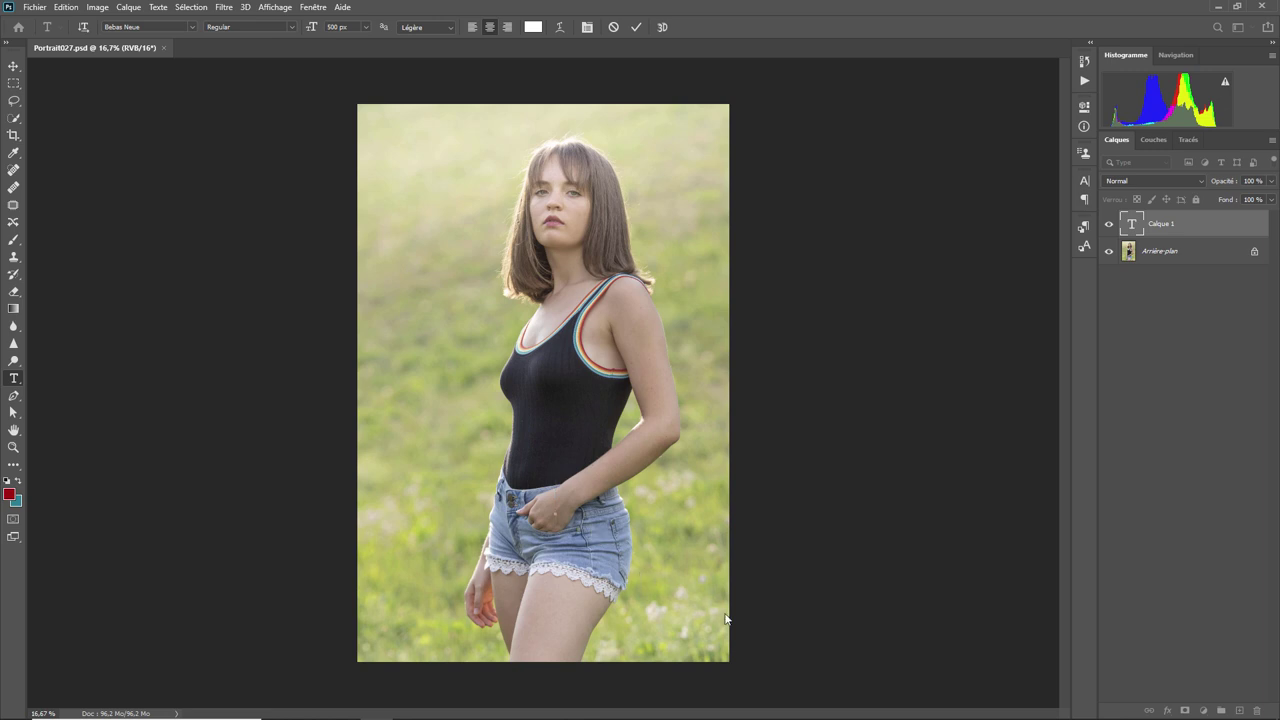
text(PS)
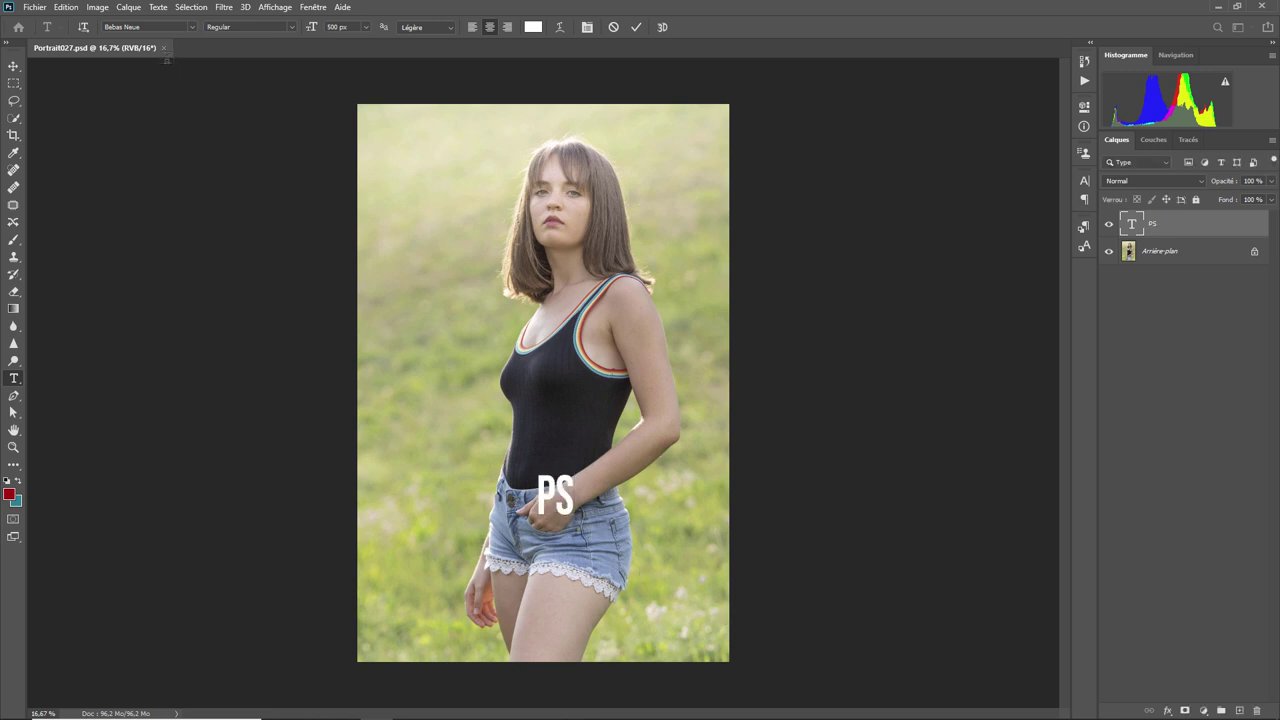
key(ctrl+Return)
click(182, 48)
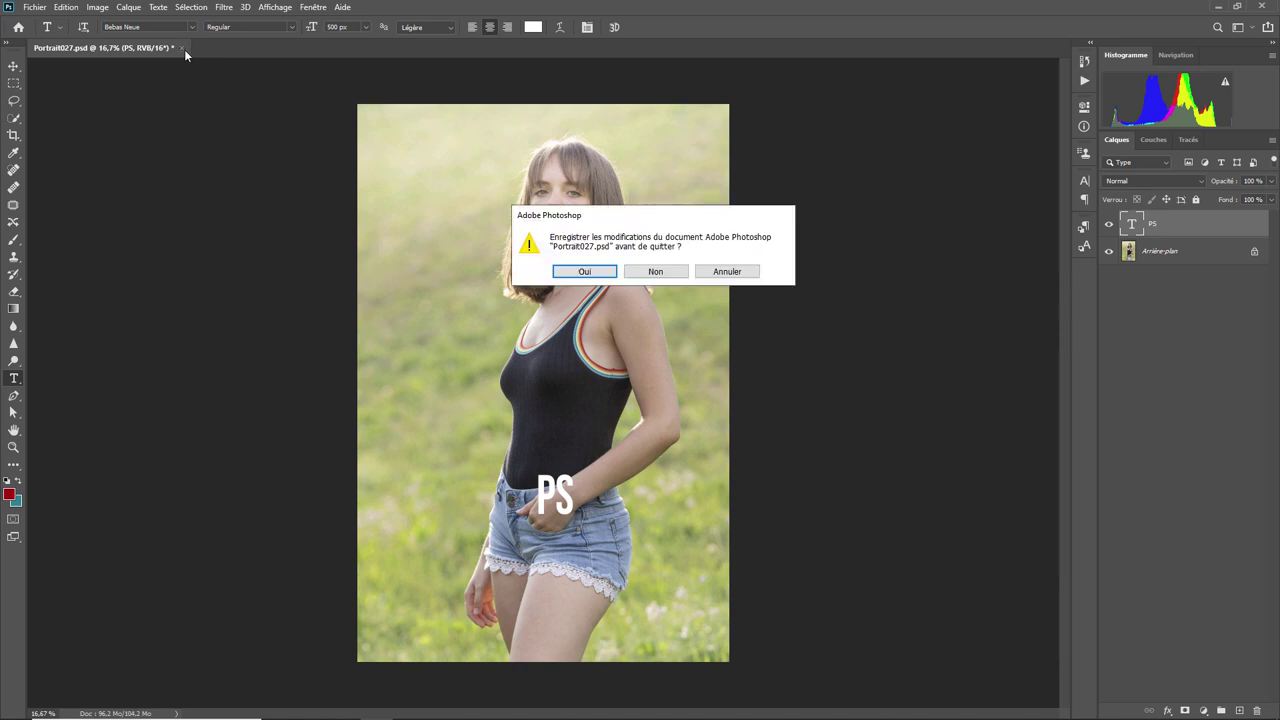
click(584, 271)
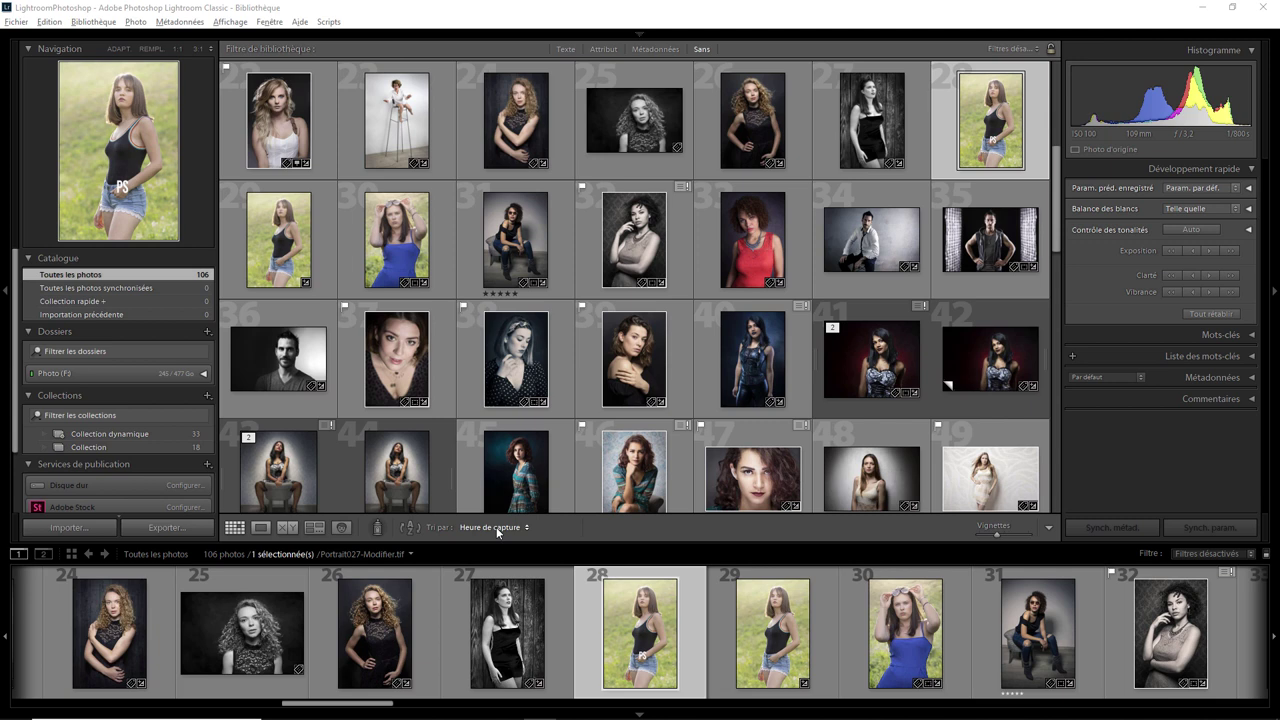
- Sort the library by Ordre ajouté and scroll the filmstrip to the new photo 106
click(493, 527)
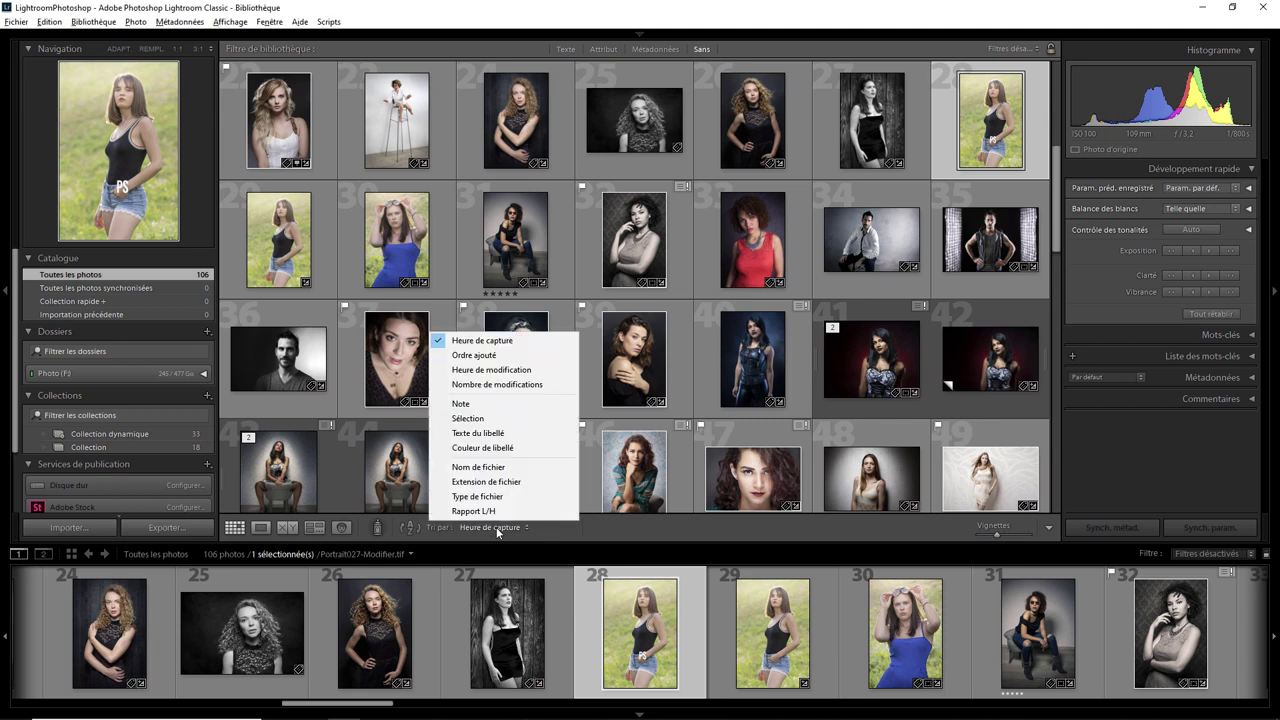
click(492, 356)
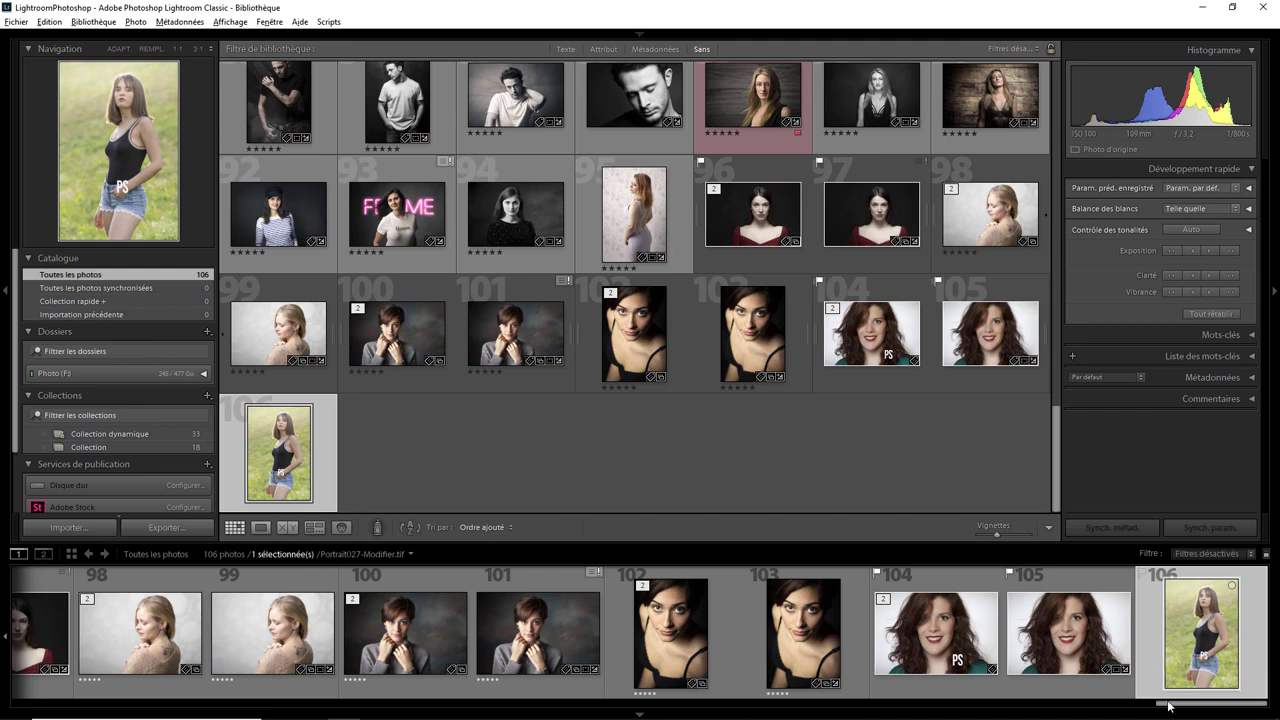
drag(1168, 706, 305, 674)
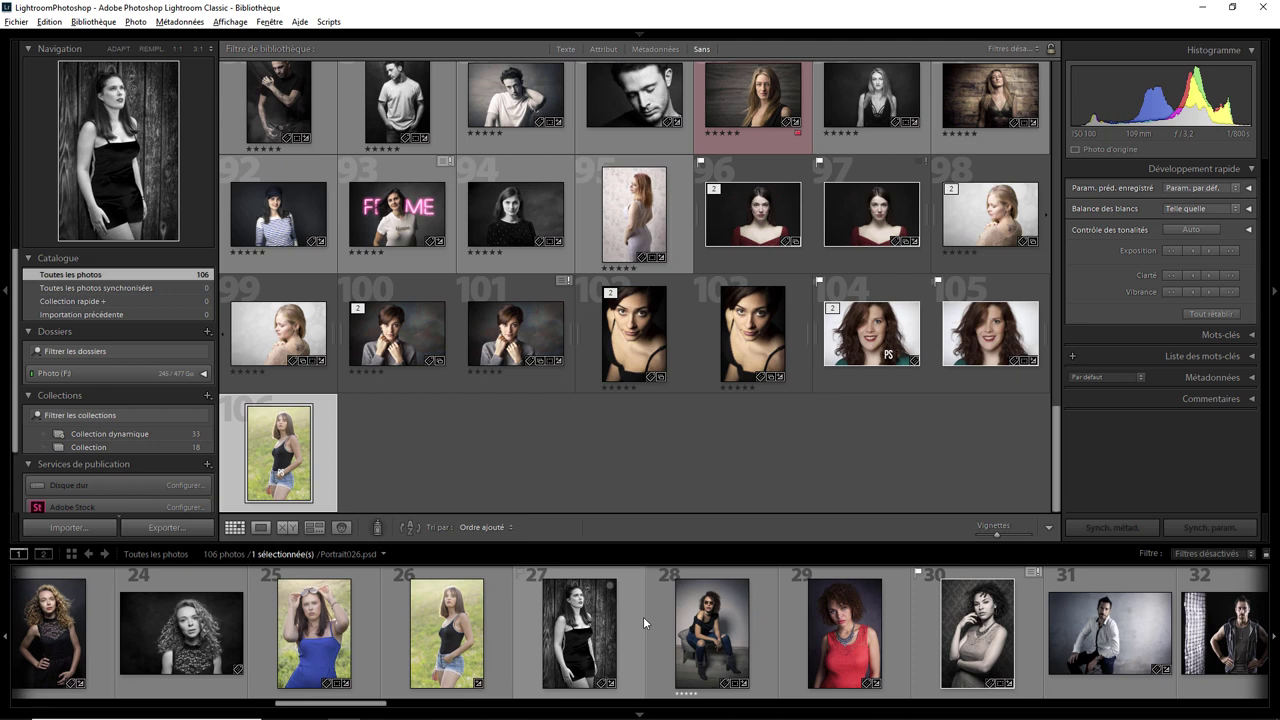
click(489, 530)
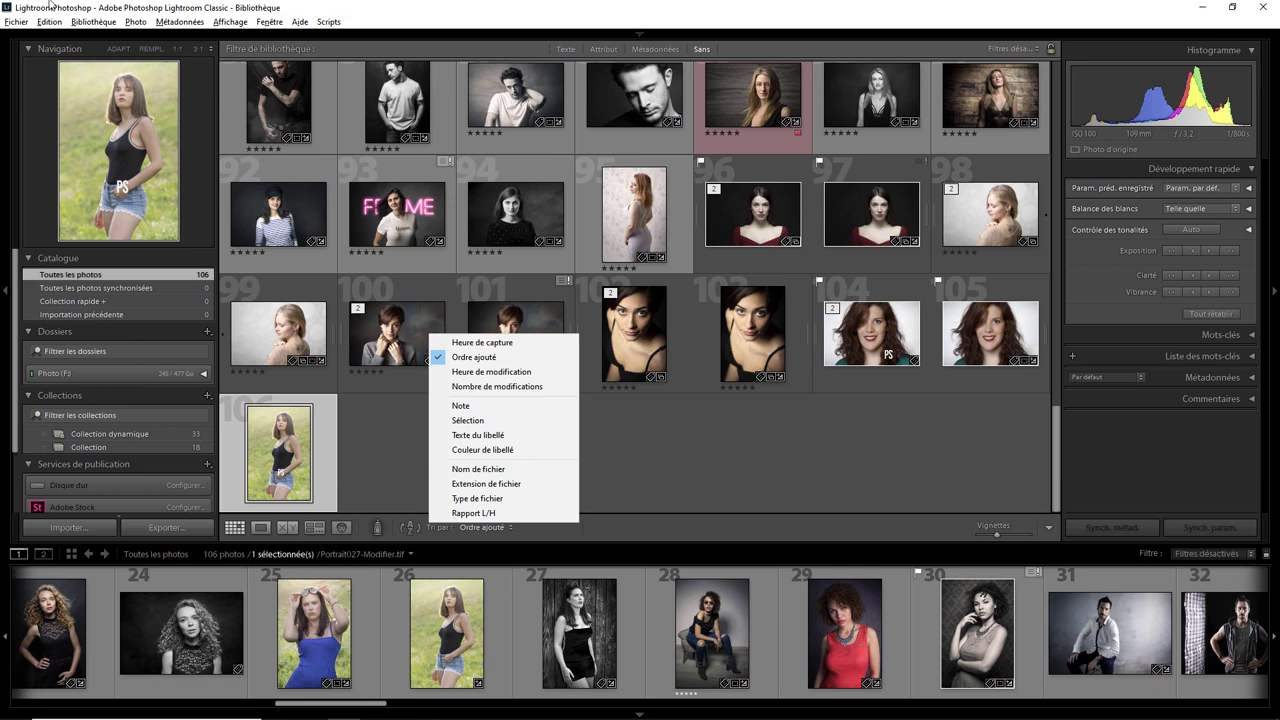
- Turn on 'Empiler avec l'original' in the Edition externe preferences, then reopen Preferences
click(48, 24)
click(48, 24)
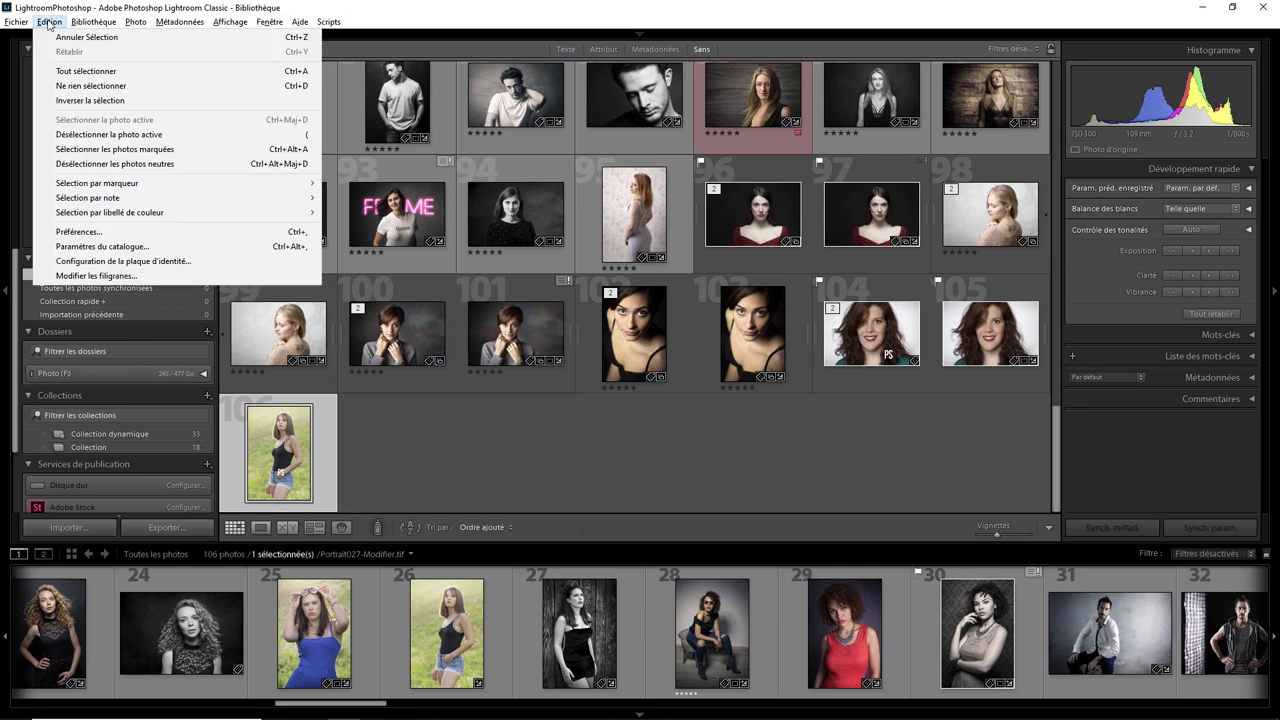
click(88, 231)
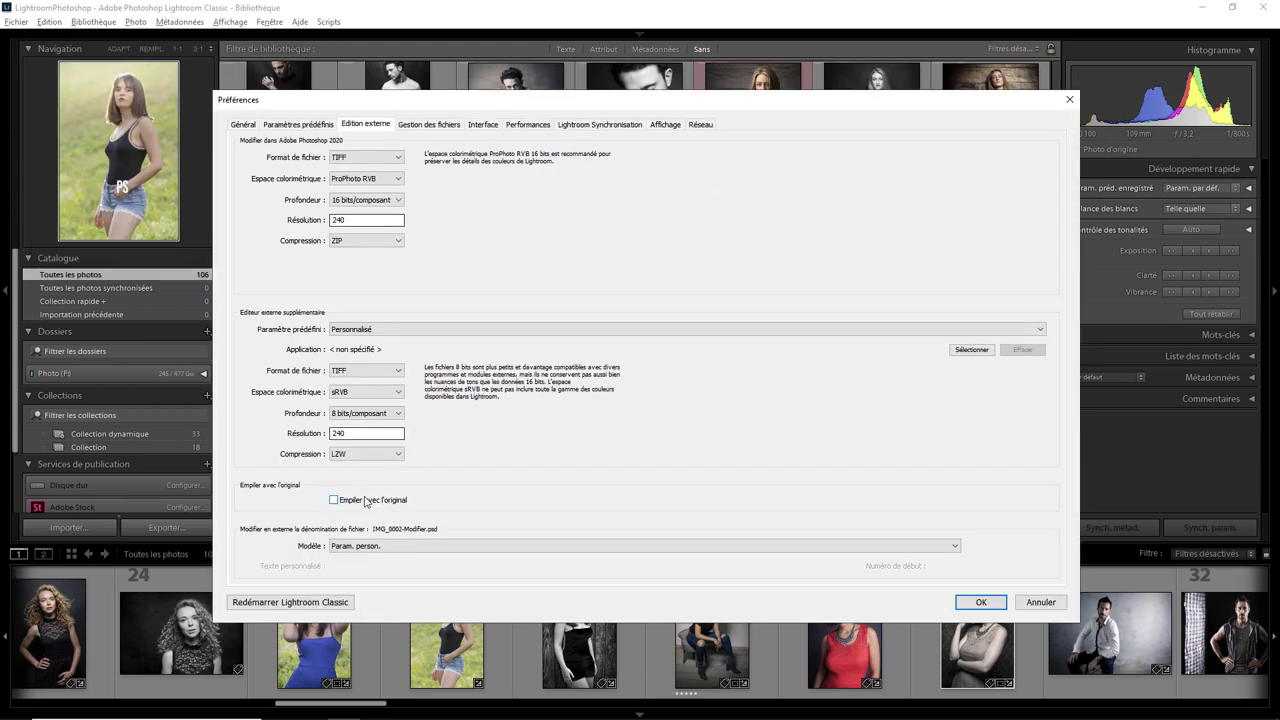
click(365, 502)
click(988, 605)
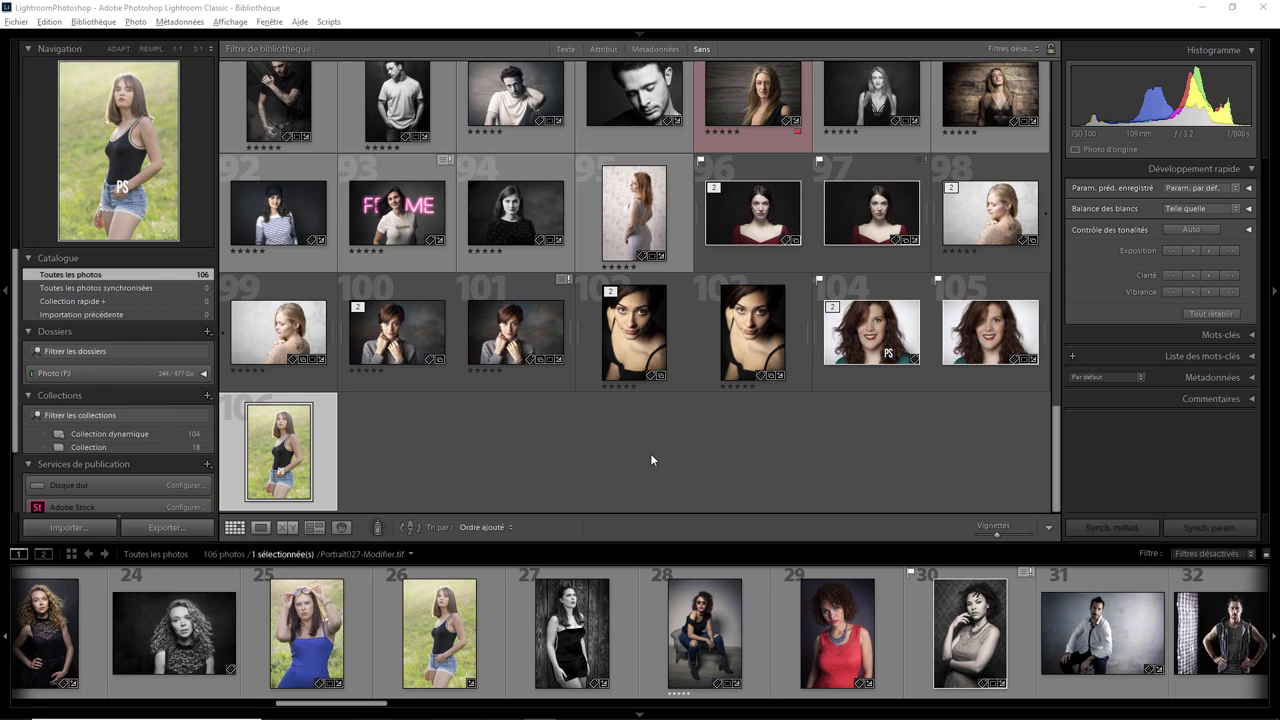
click(47, 21)
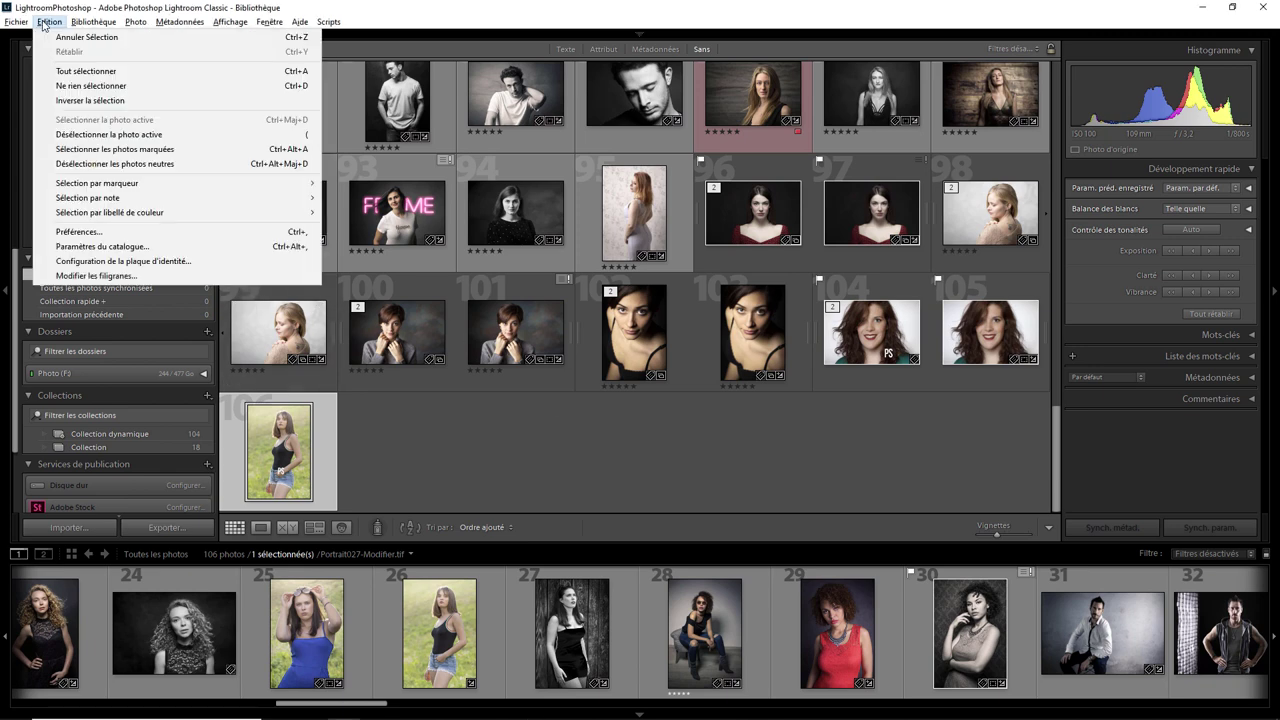
click(128, 231)
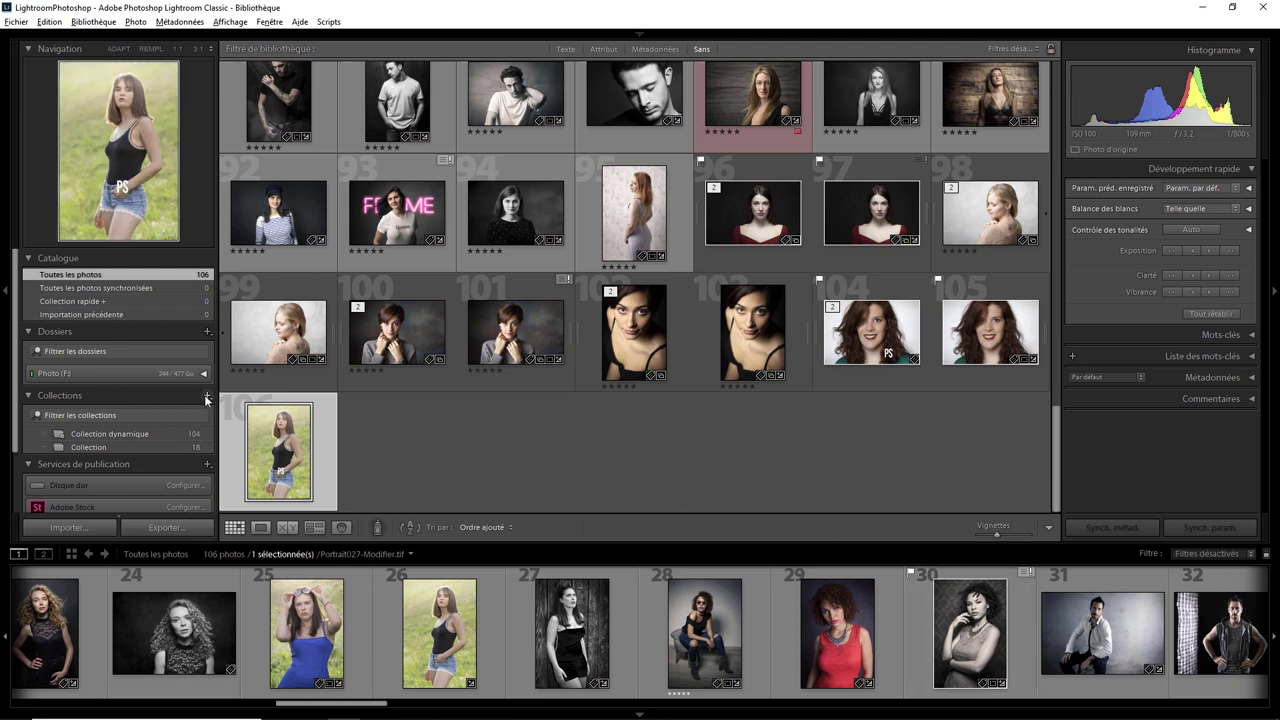
- Create smart collection 'Bord large 4000' with the rule Long Edge is greater than 4000
click(207, 399)
click(276, 427)
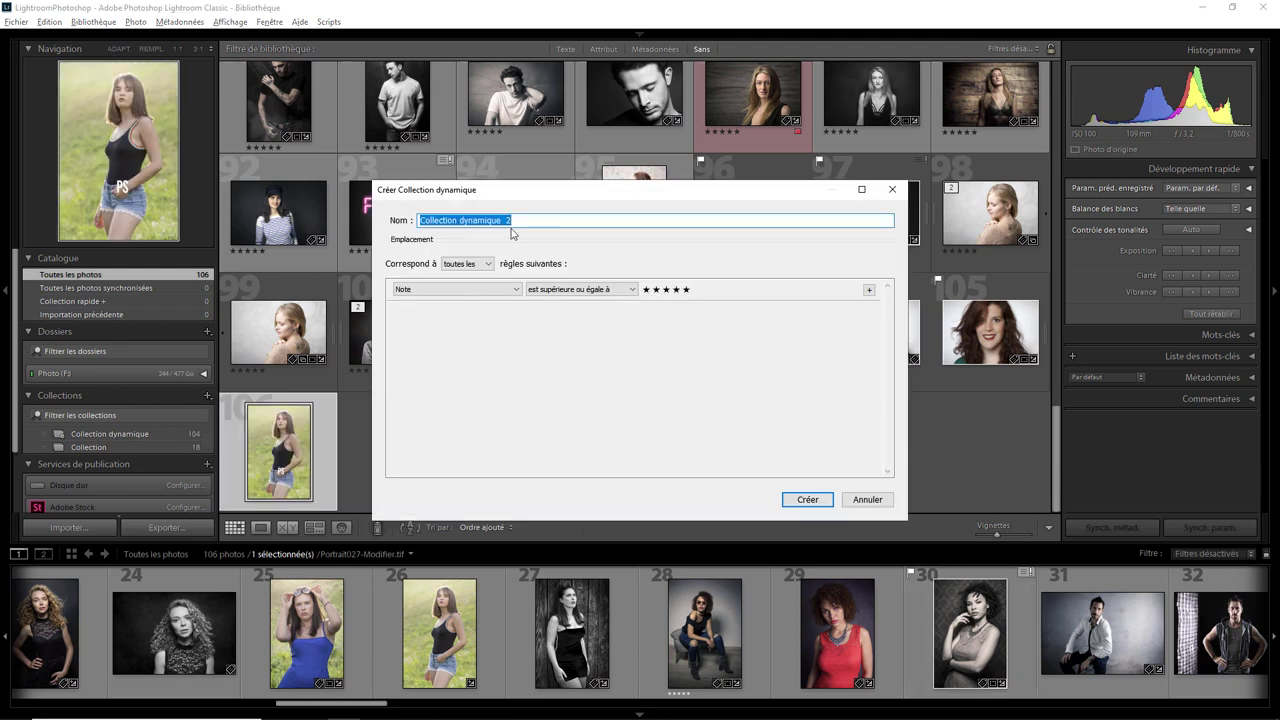
text(Bord )
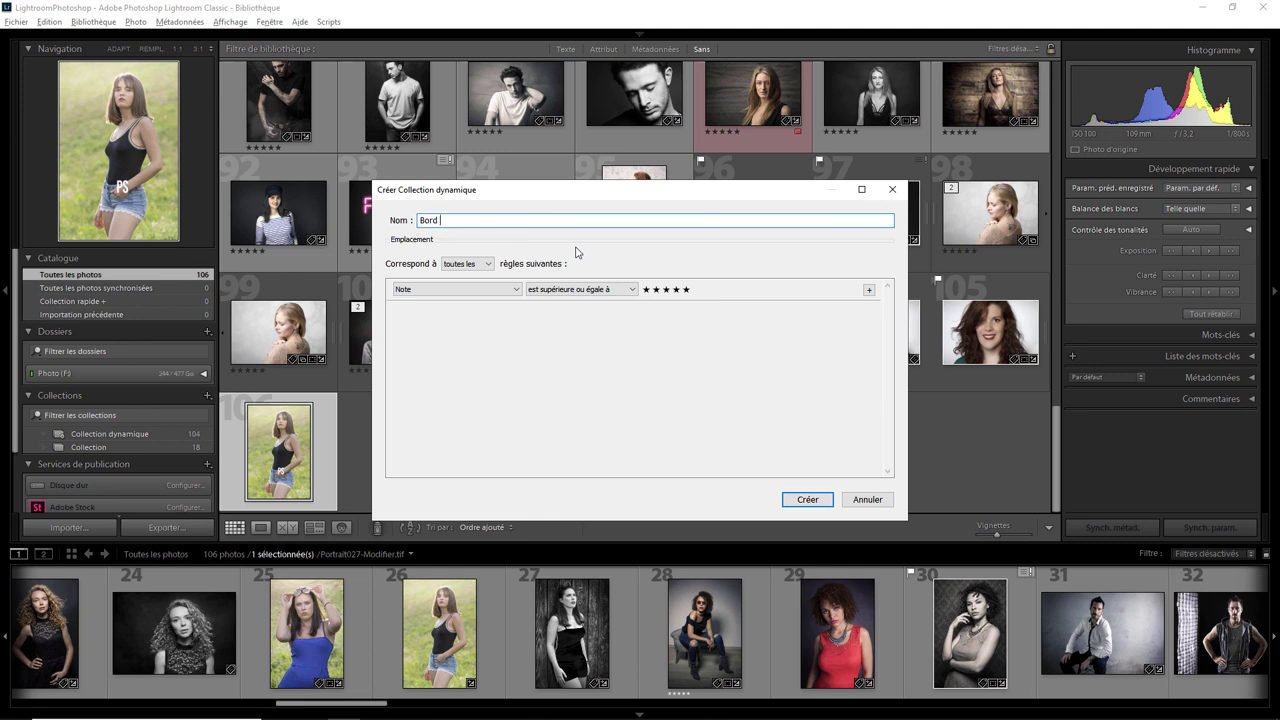
text(large 4)
text(000)
click(511, 291)
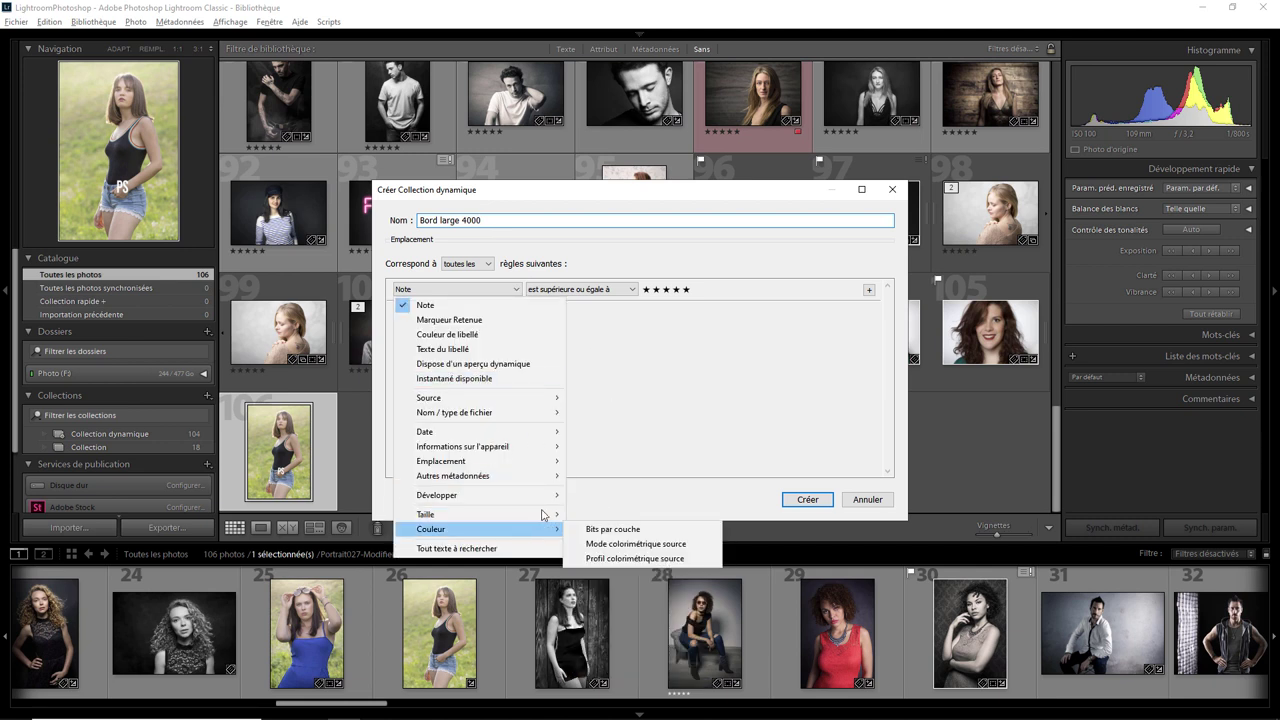
mouse_move(476, 514)
click(652, 515)
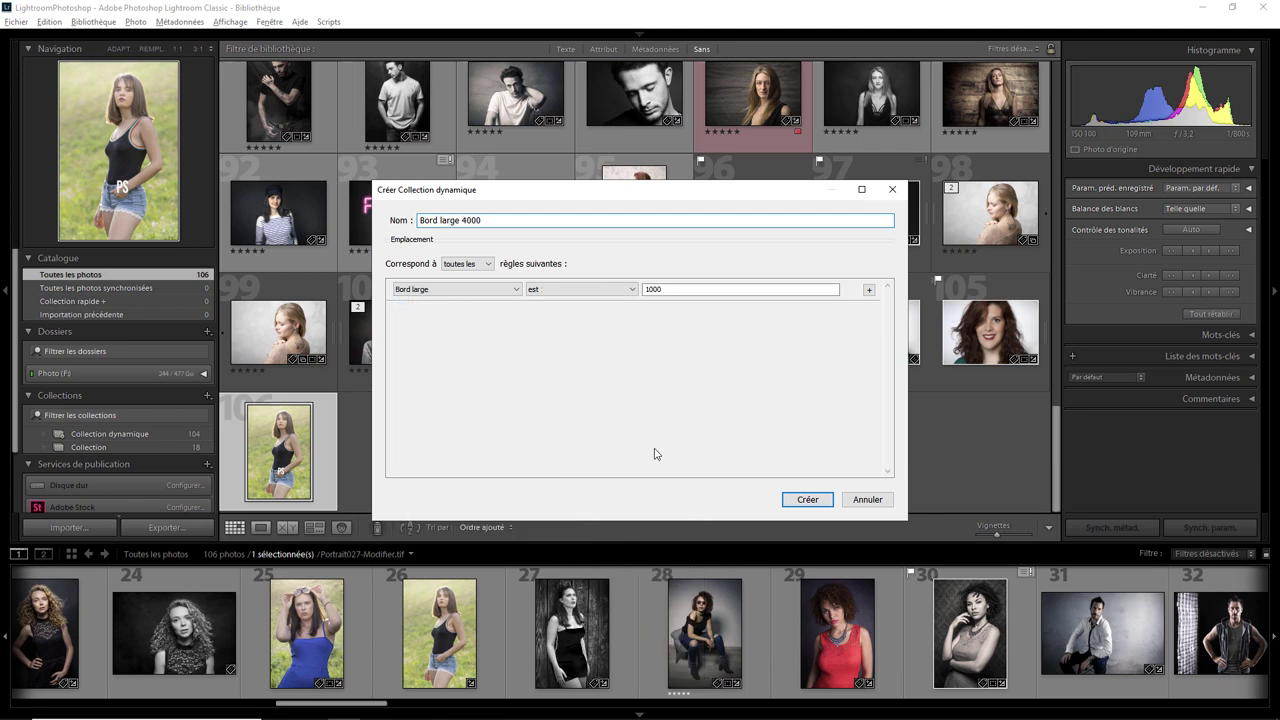
click(668, 290)
click(630, 290)
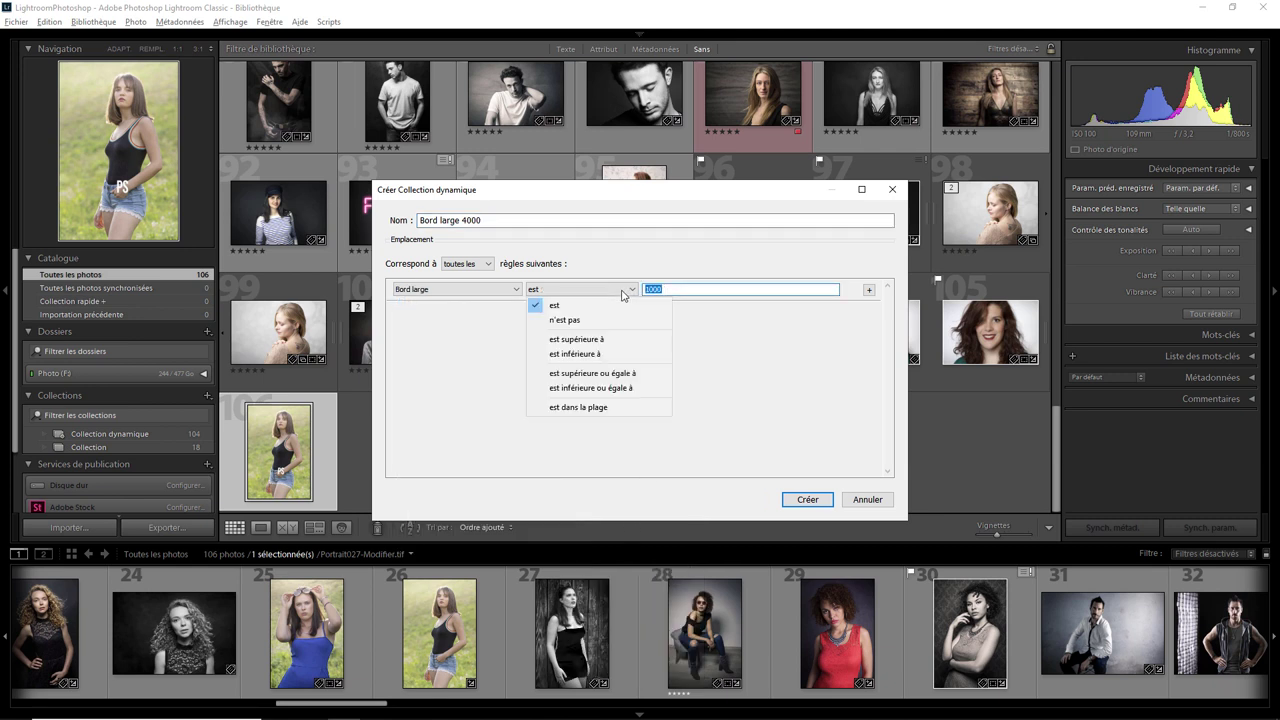
click(594, 339)
text(4)
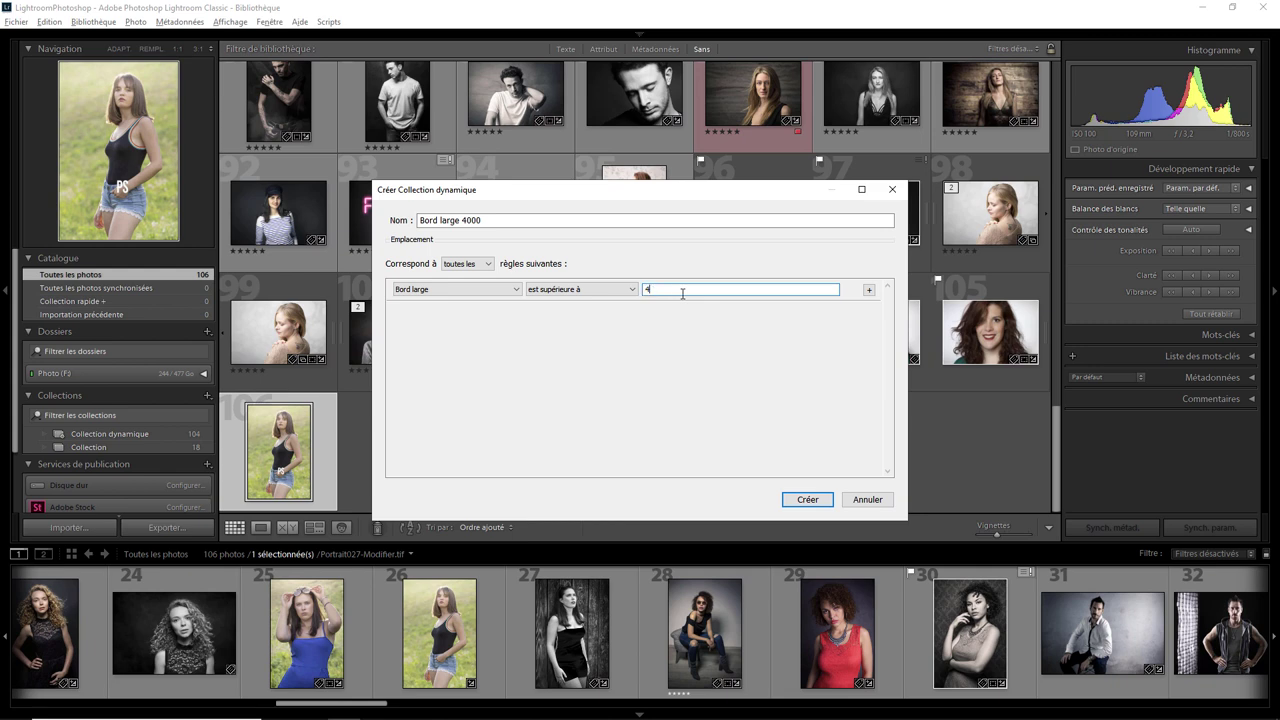
text(000)
click(810, 499)
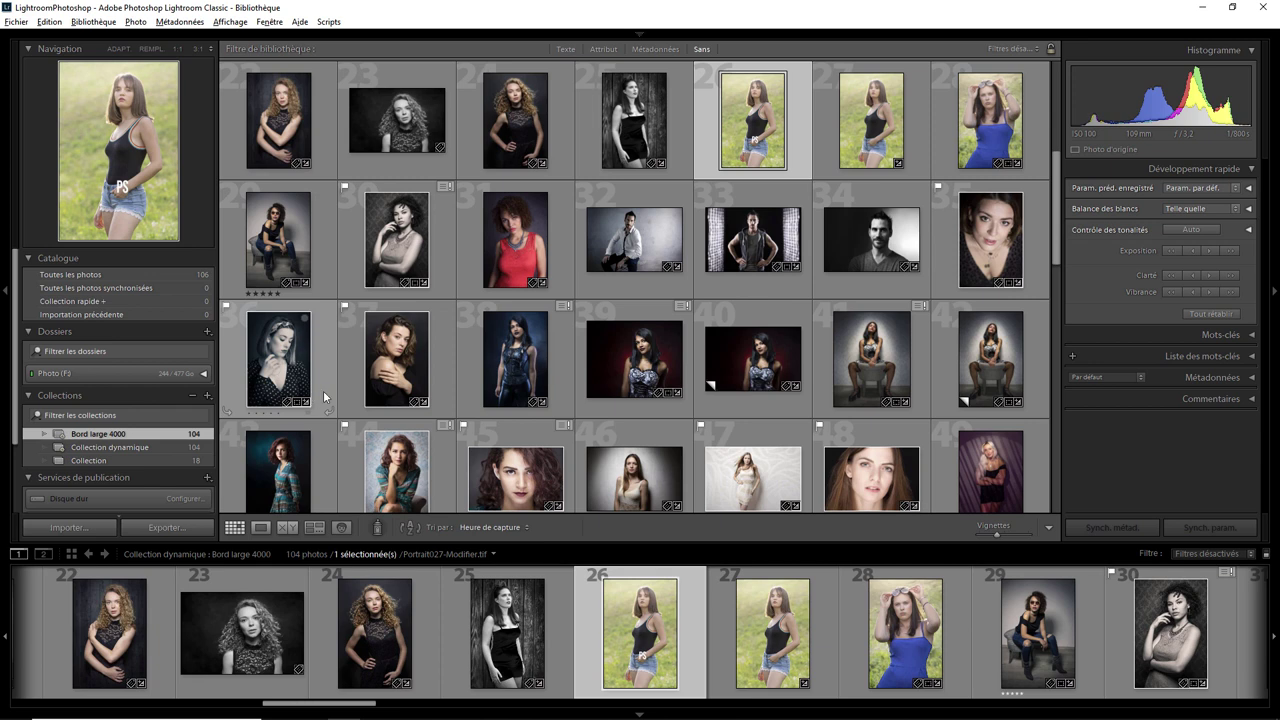
- Edit a copy of photo 45 with Lightroom adjustments in Adobe Photoshop 2020
click(518, 468)
right_click(518, 462)
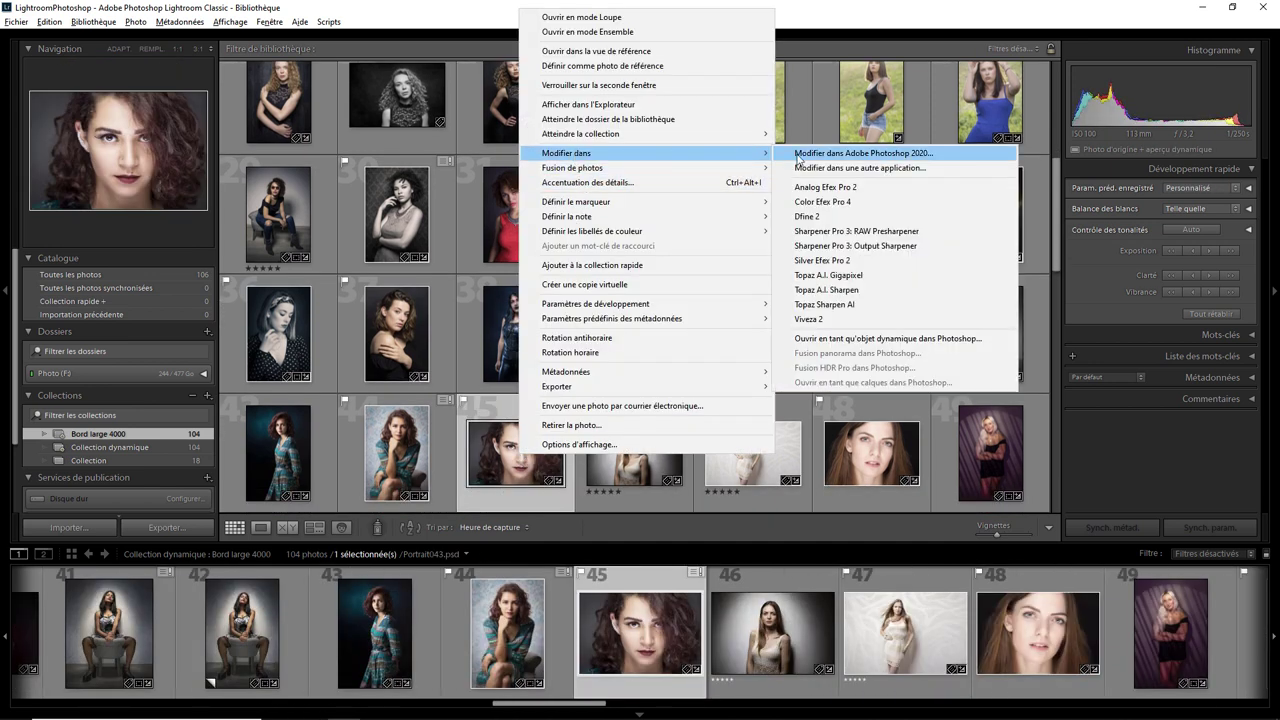
mouse_move(566, 153)
click(821, 153)
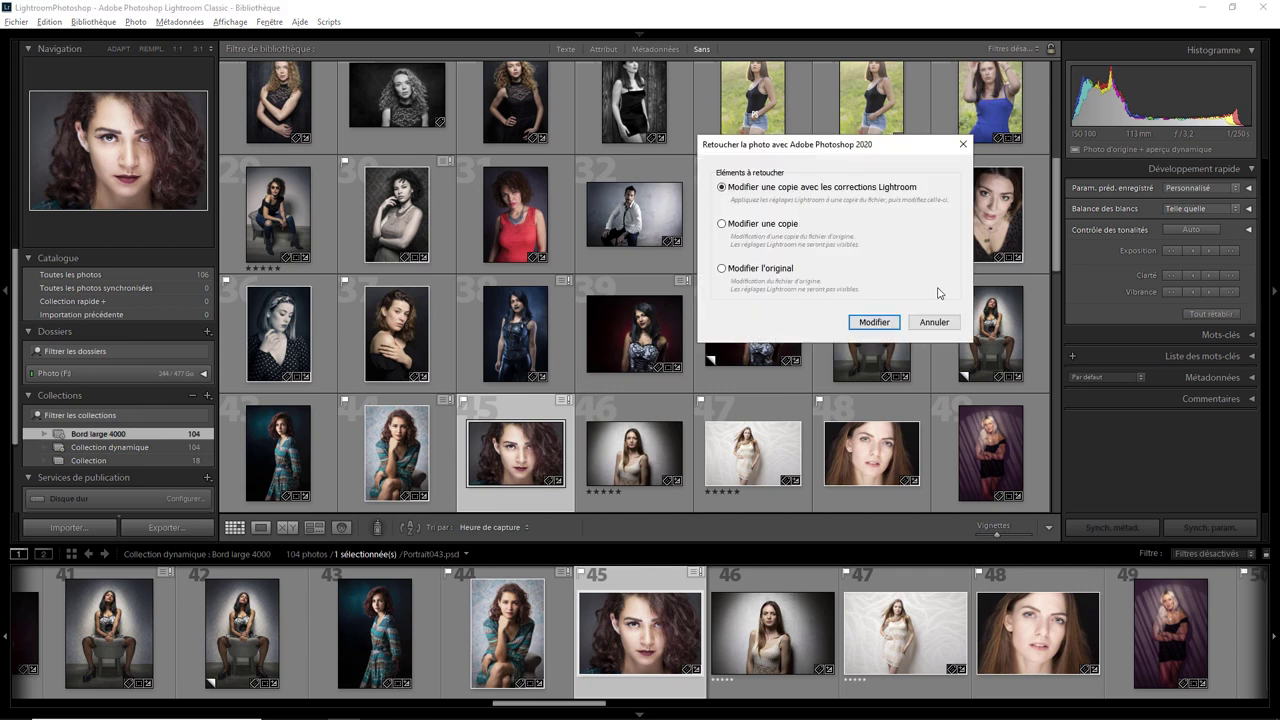
click(873, 326)
text(PS)
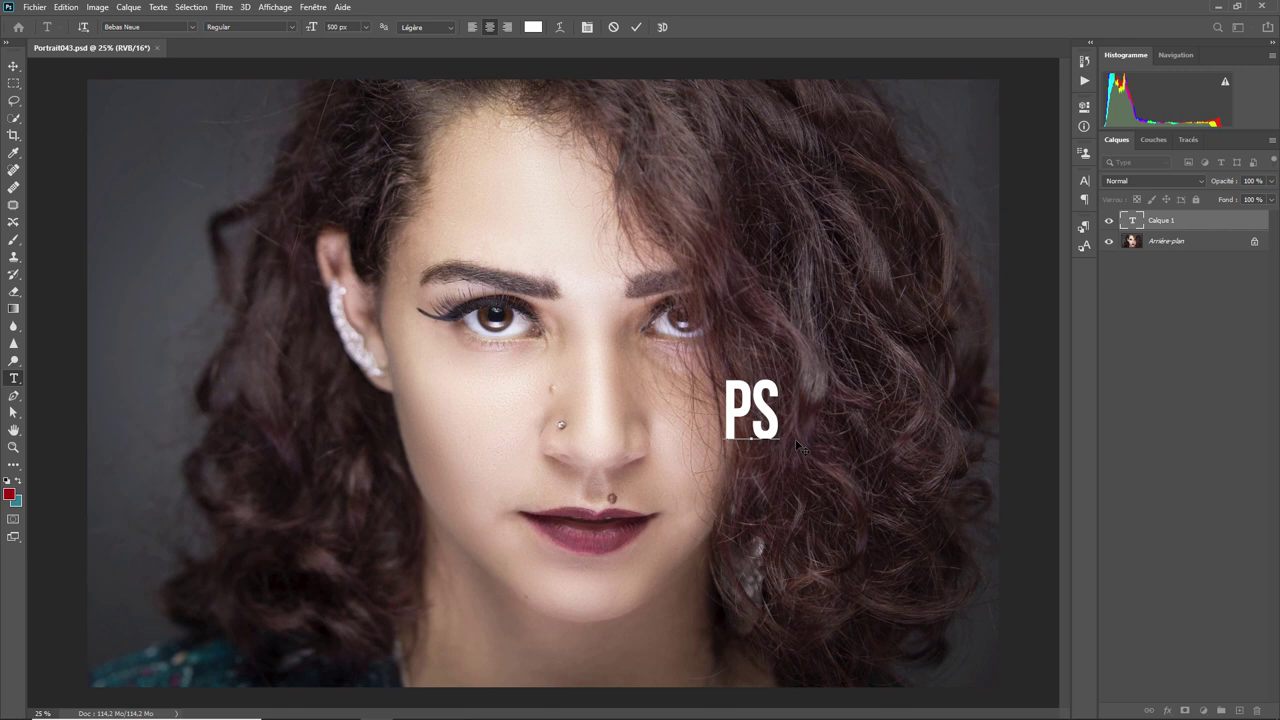
- Commit the PS text, resize the portrait to 3000 px wide, and save on closing
click(545, 376)
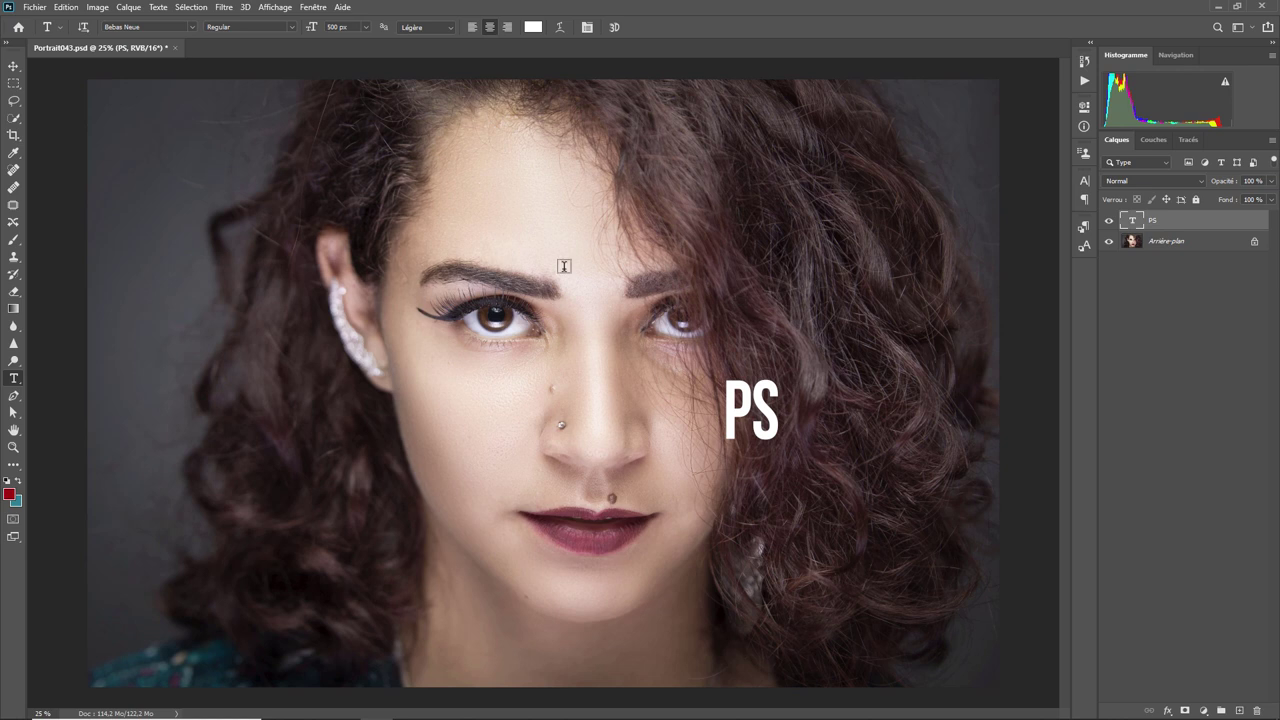
click(91, 13)
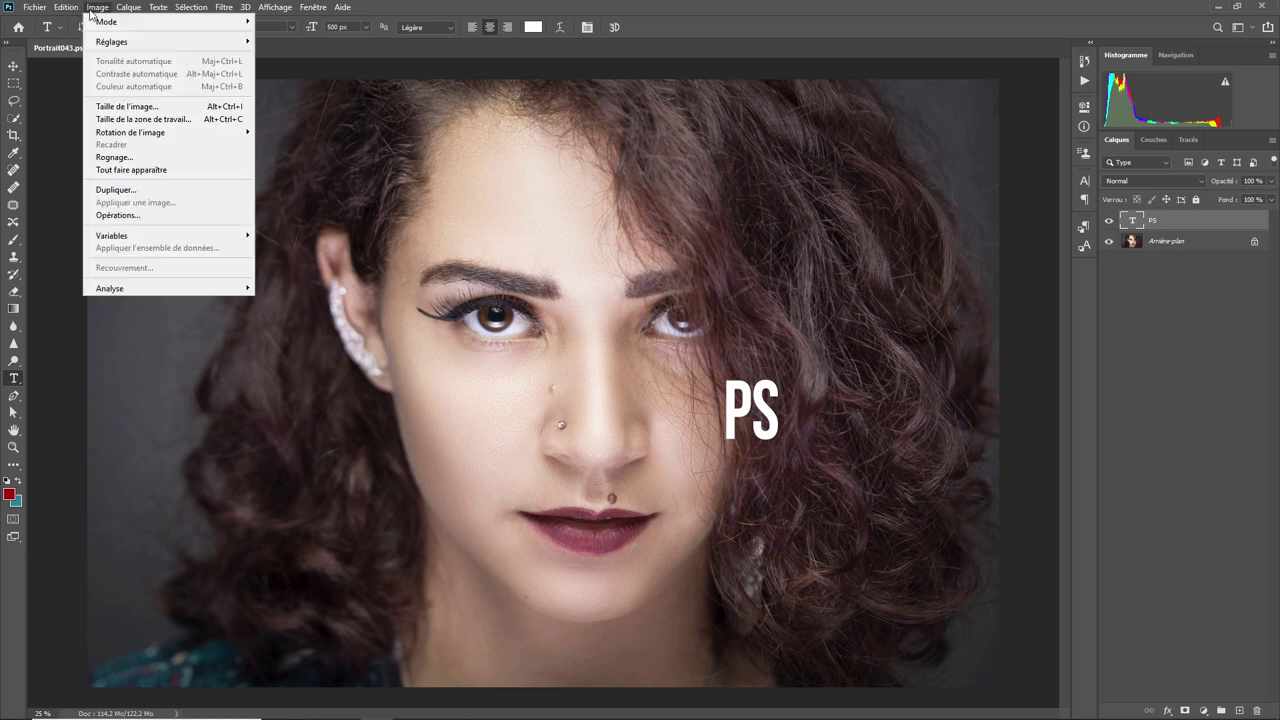
click(126, 106)
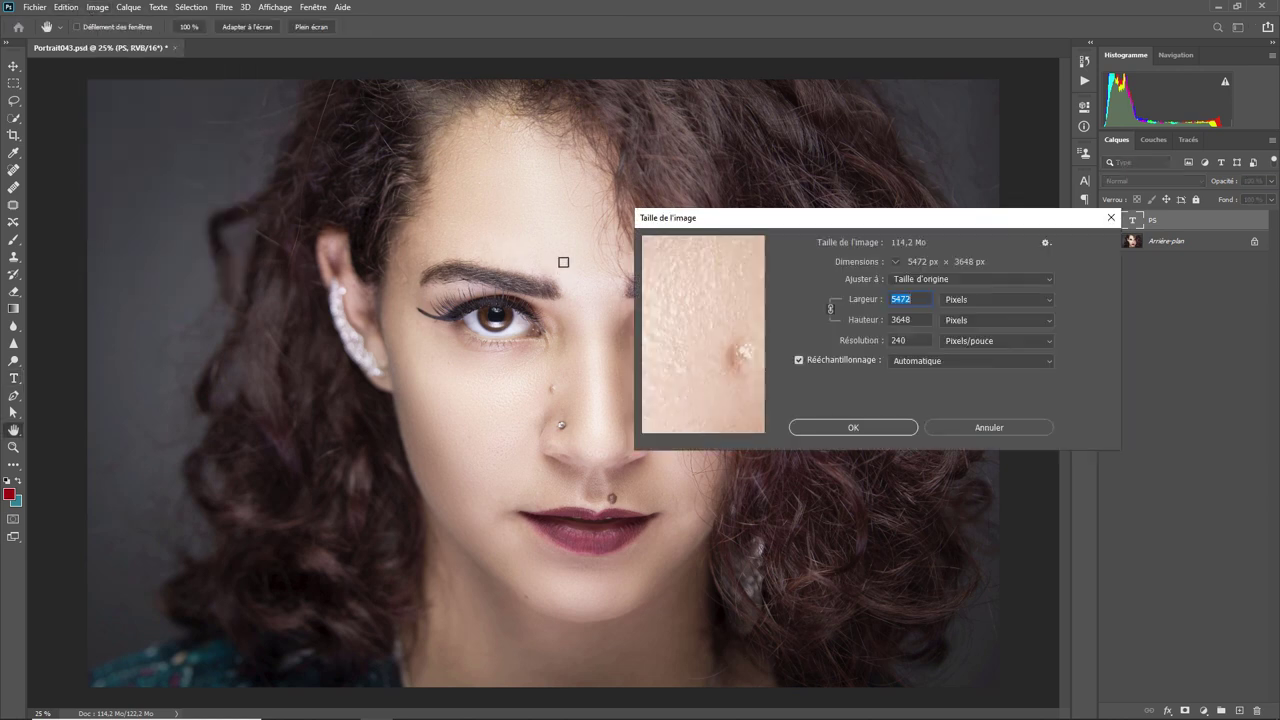
text(3000)
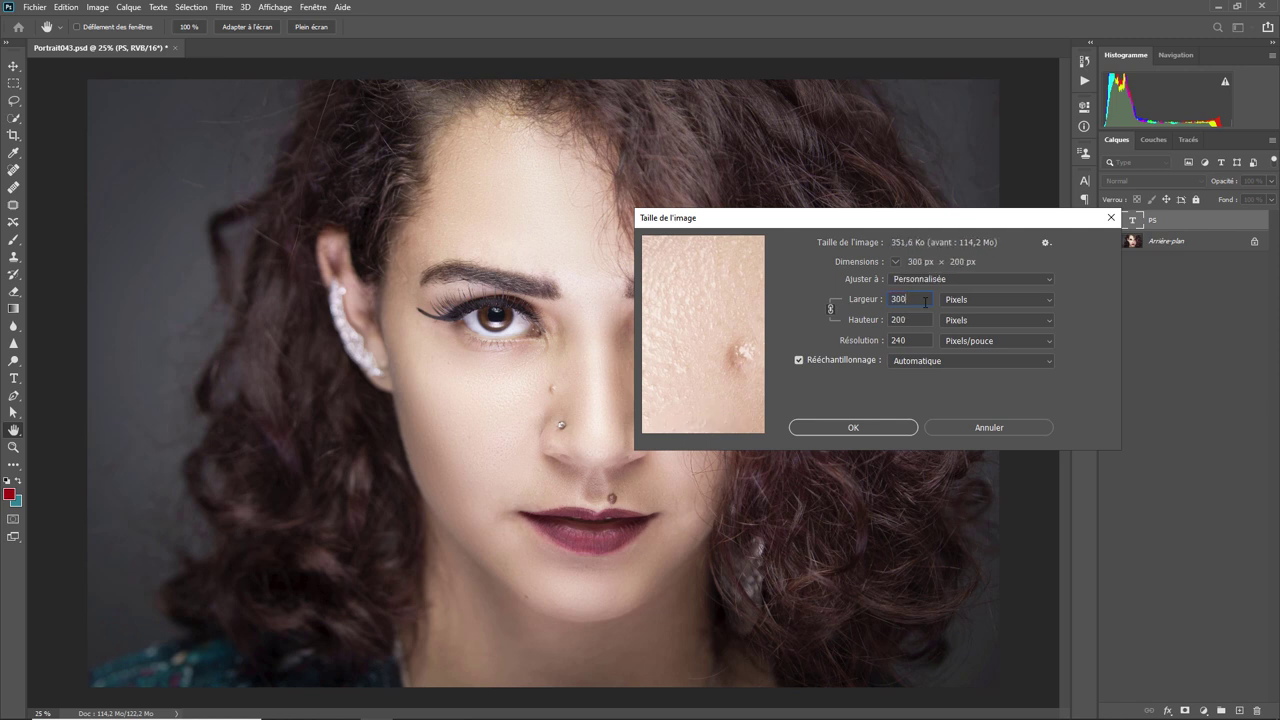
click(862, 430)
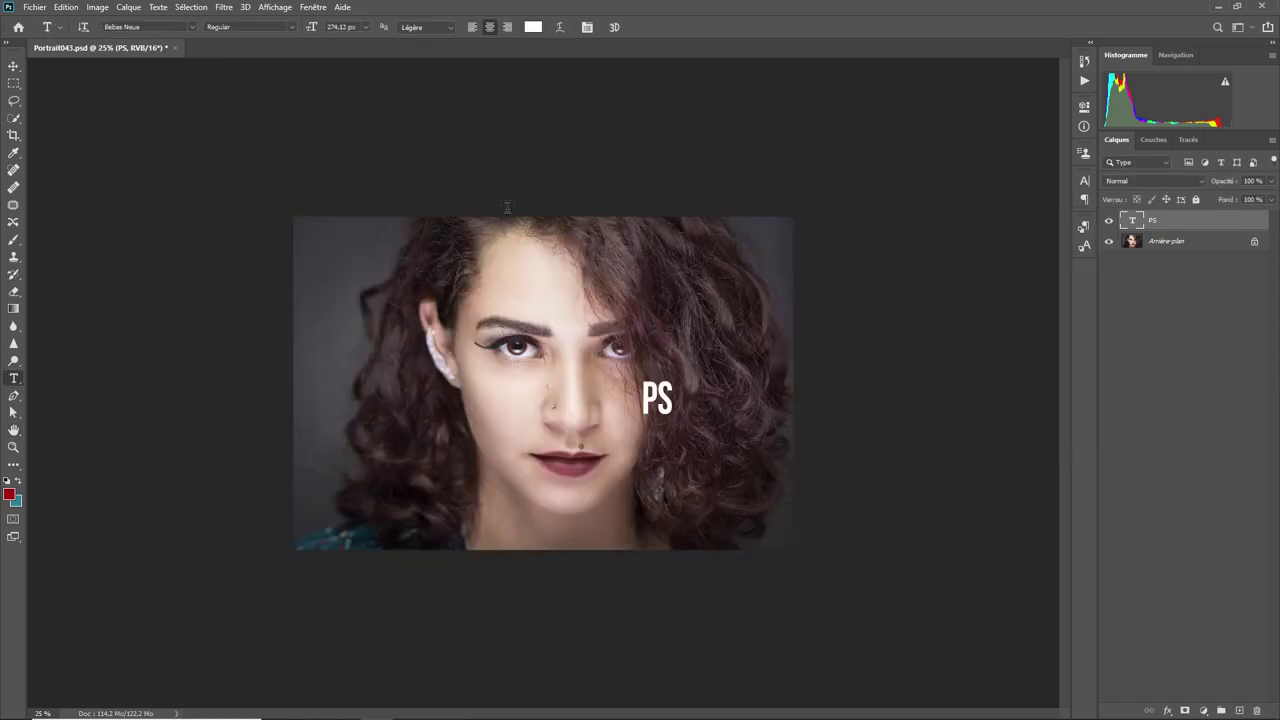
click(175, 48)
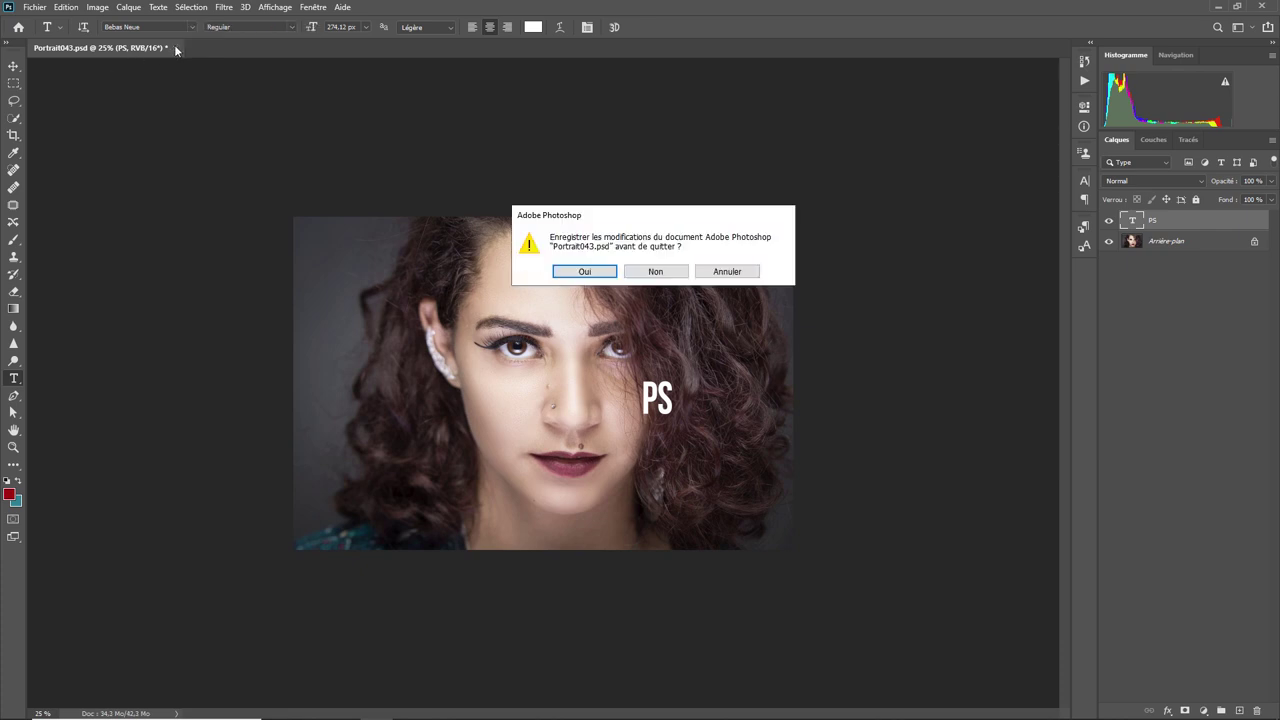
click(585, 271)
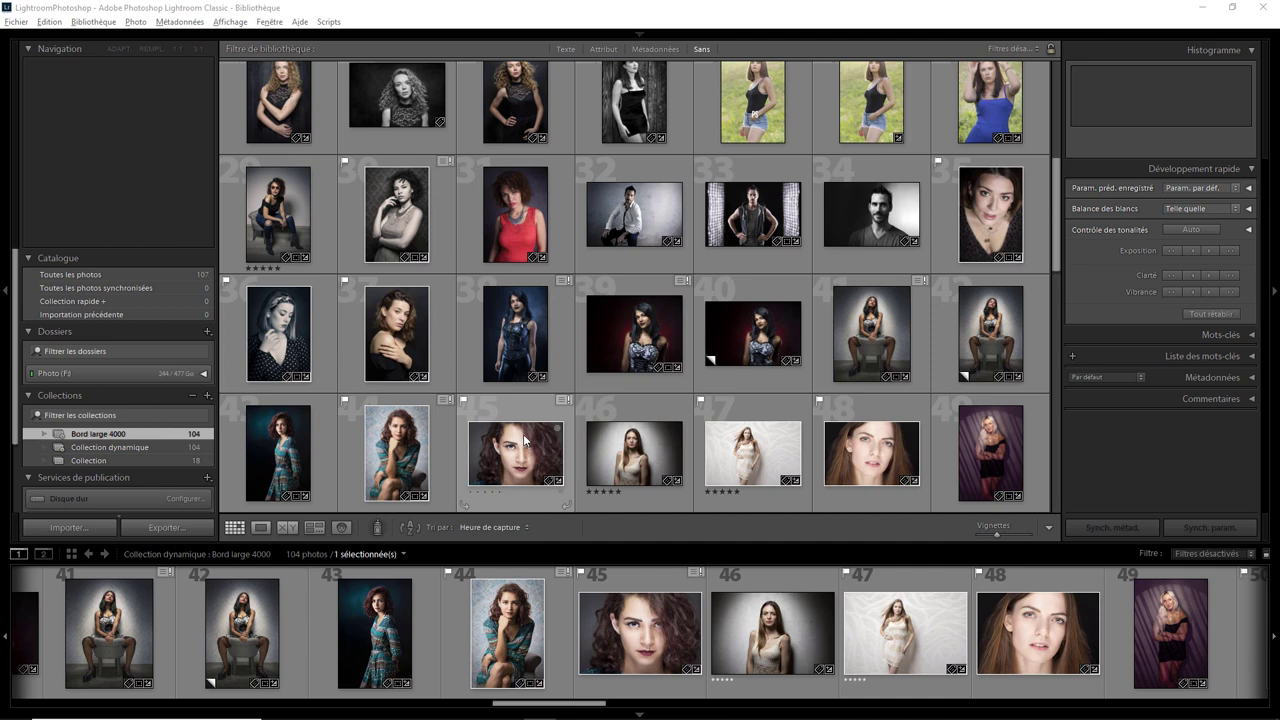
- Show All Photographs to find the stacked Portrait043-Modifier.tif copy among 107 photos
click(80, 275)
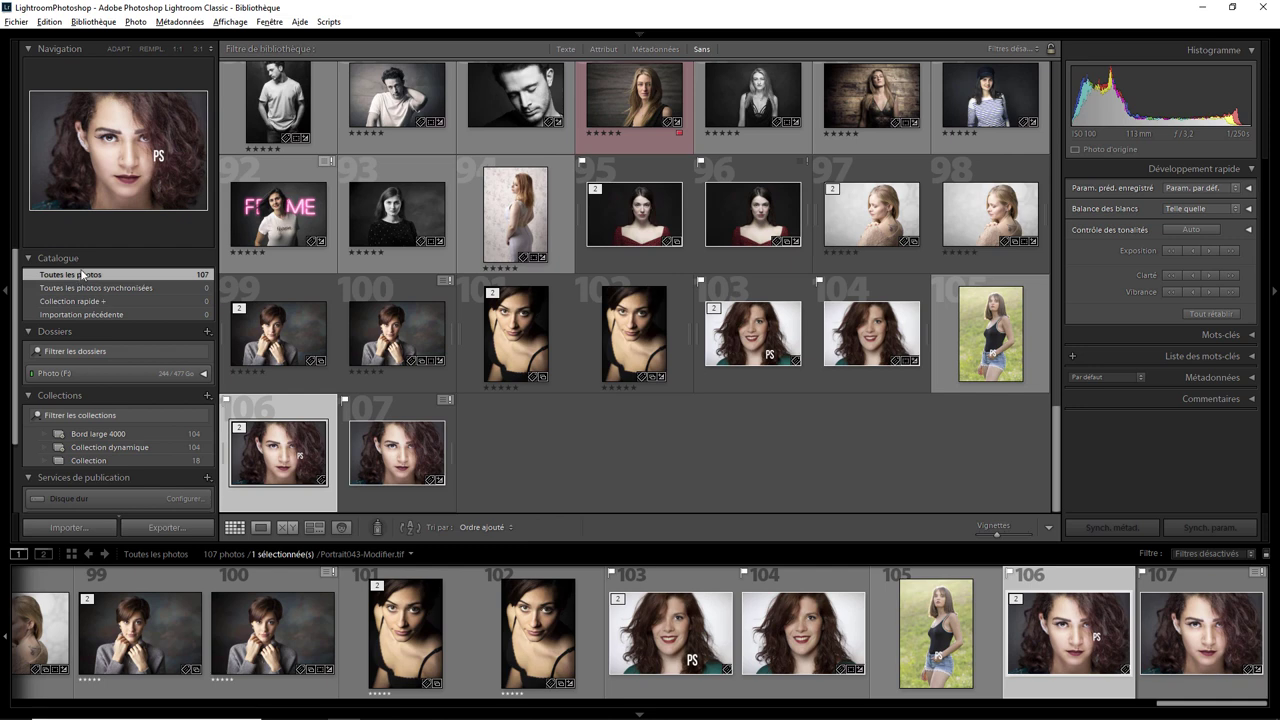
- Review the Edition externe preferences, then display the 18-photo collection named Collection
mouse_move(278, 452)
click(57, 23)
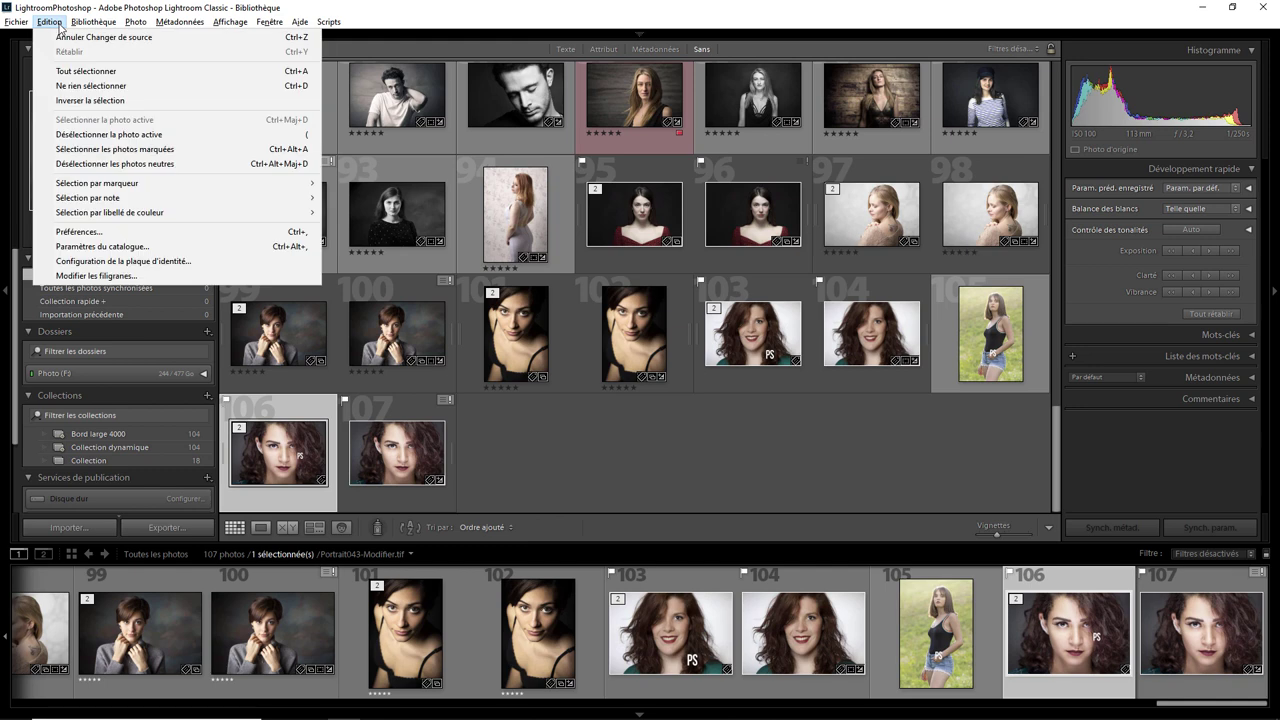
click(80, 231)
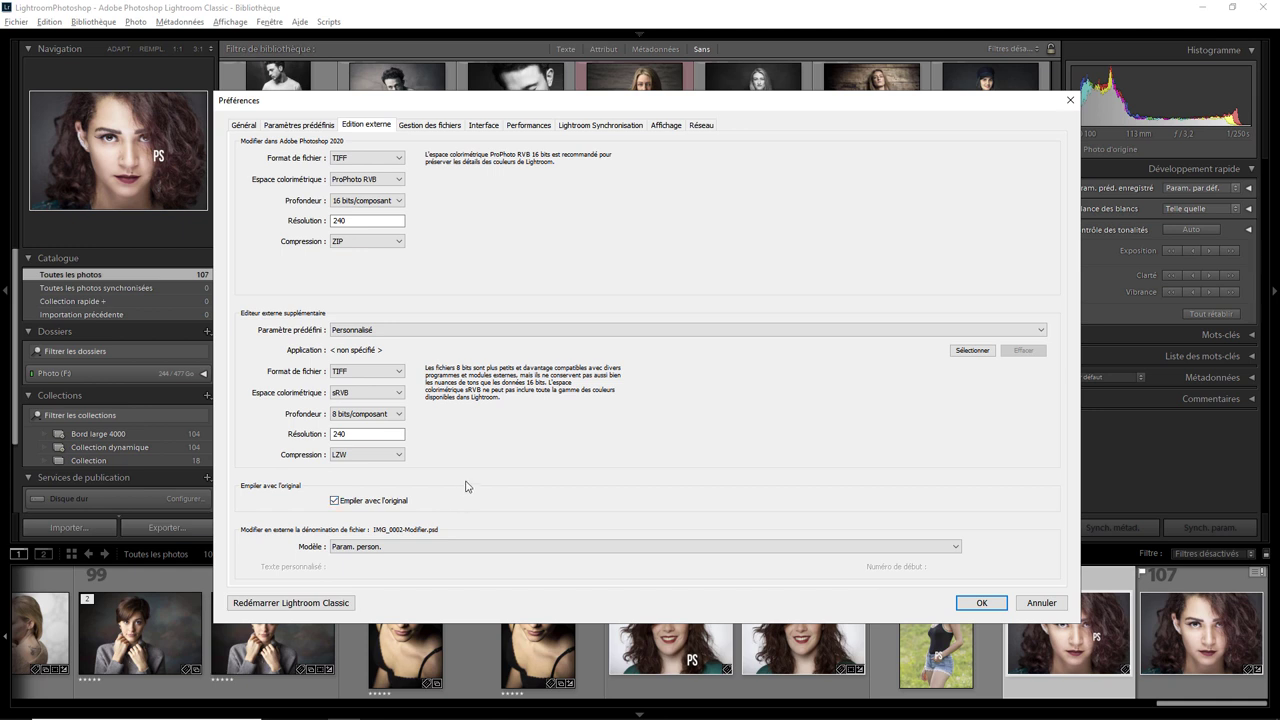
click(1050, 607)
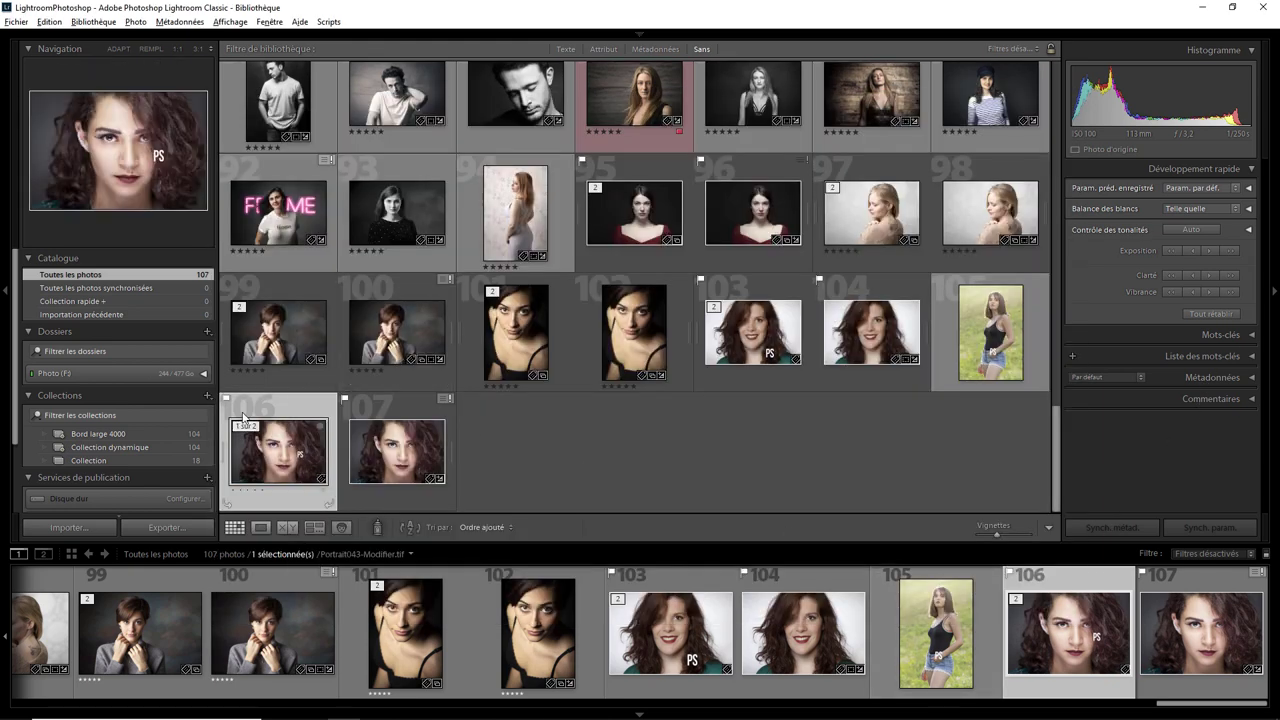
click(140, 460)
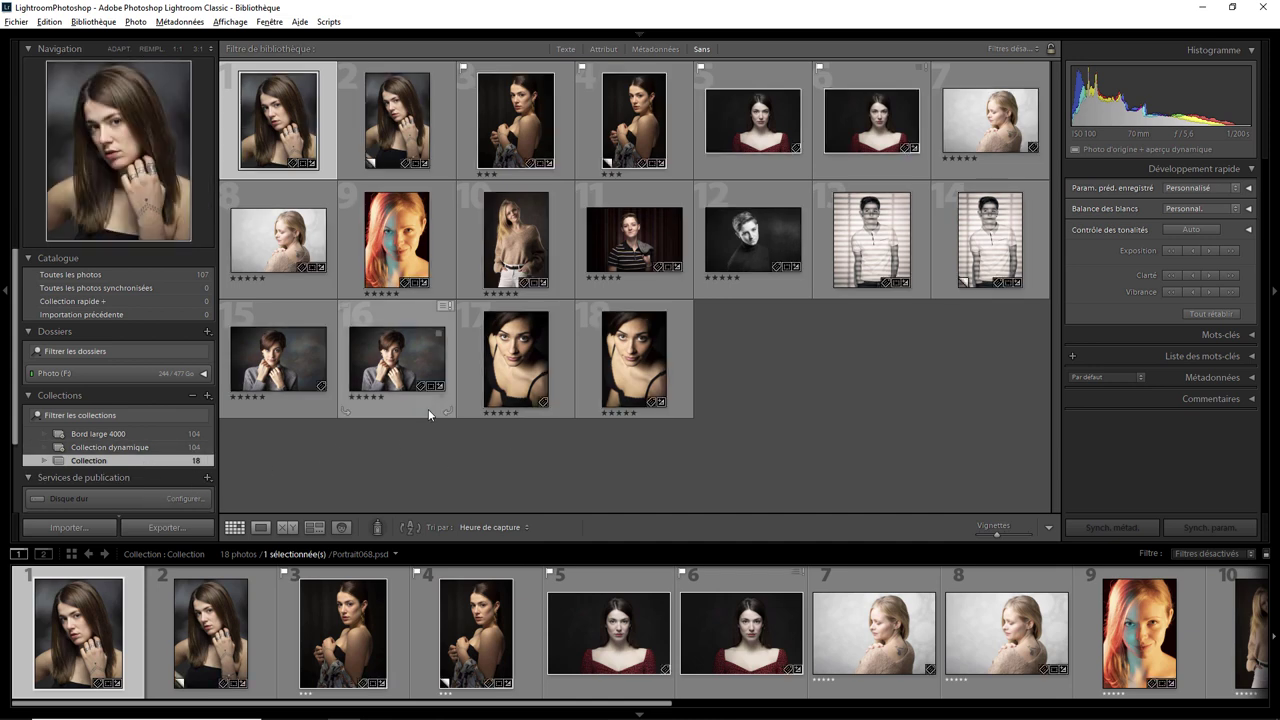
- Edit a copy of photo 5, the red leopard-print portrait, in Photoshop 2020 with Lightroom adjustments
click(750, 165)
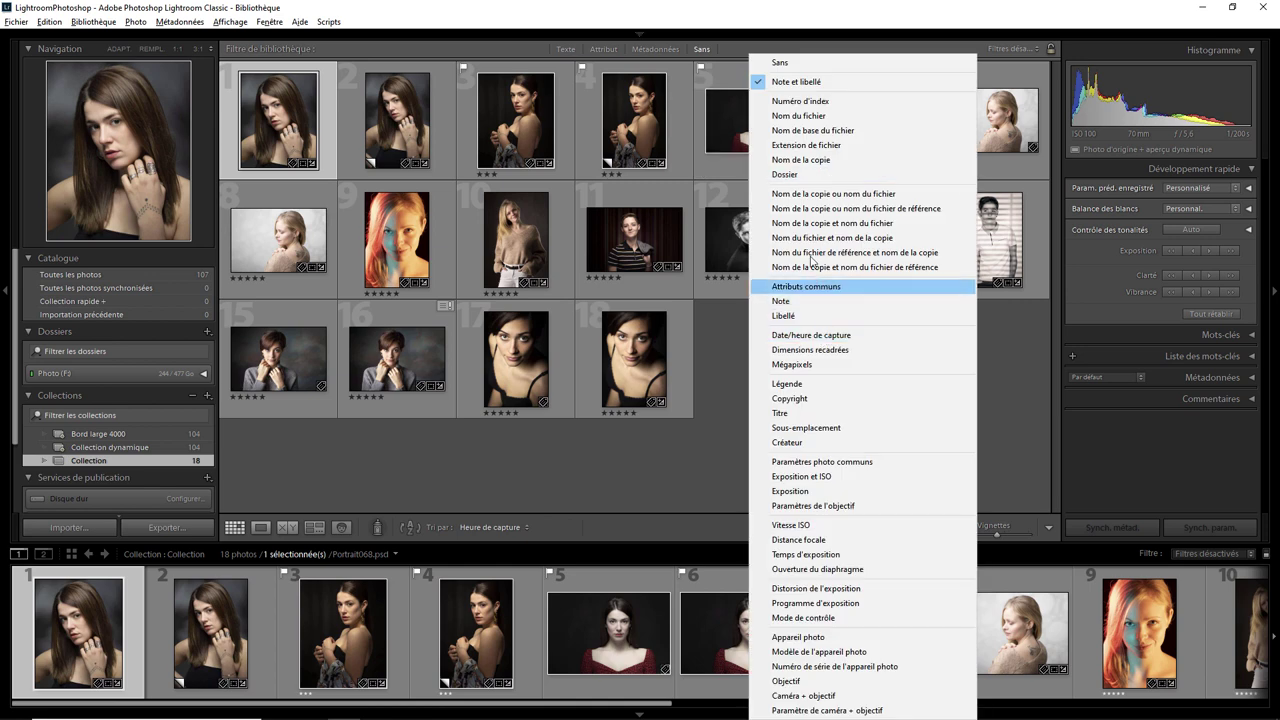
click(738, 168)
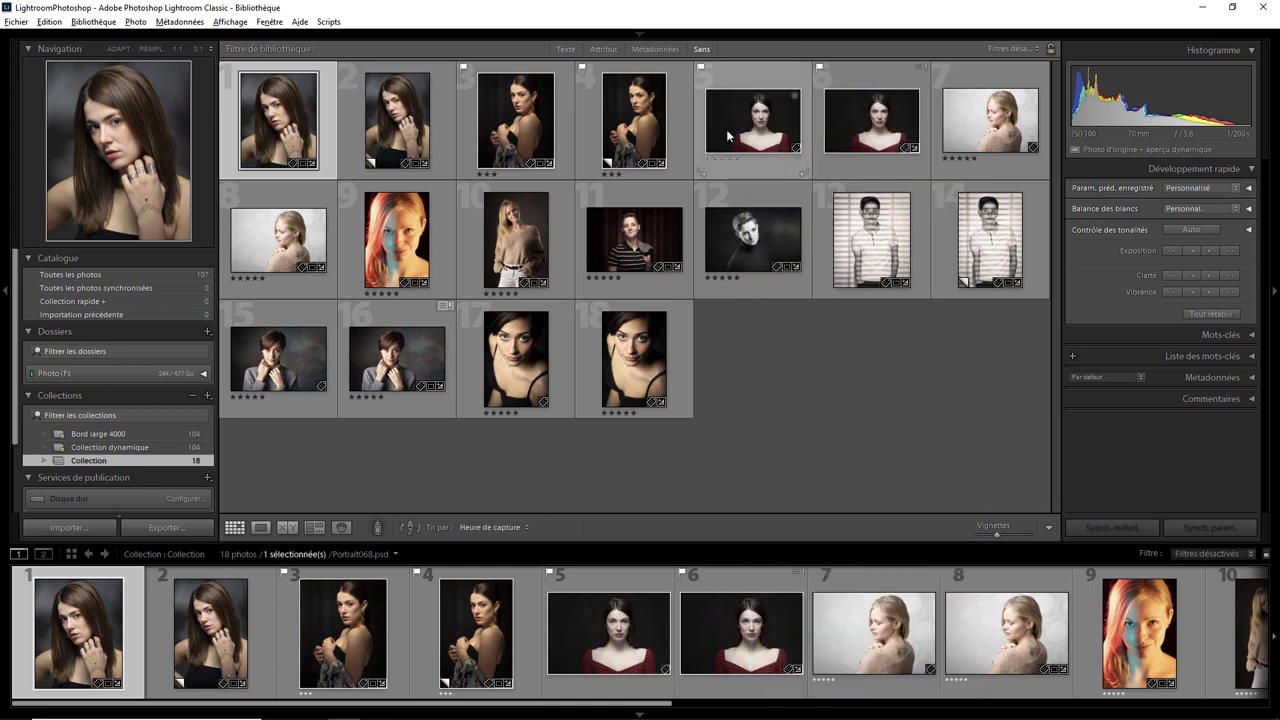
right_click(726, 129)
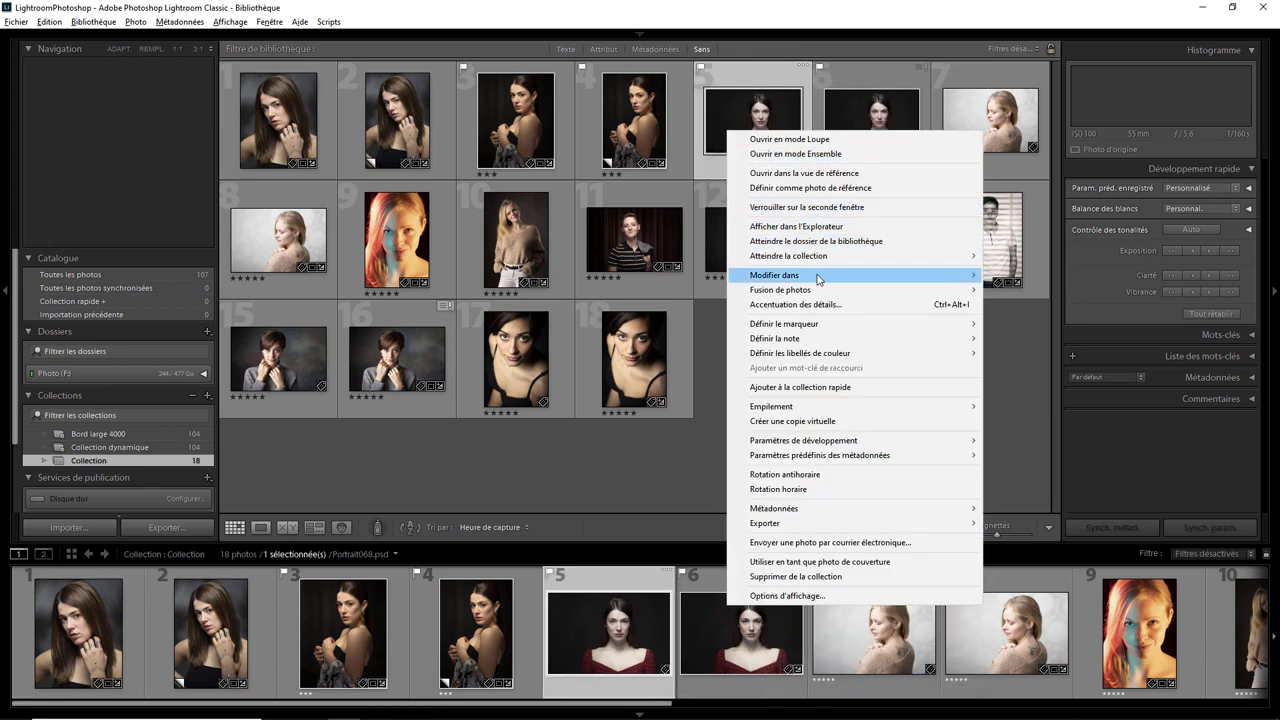
mouse_move(775, 275)
click(1010, 277)
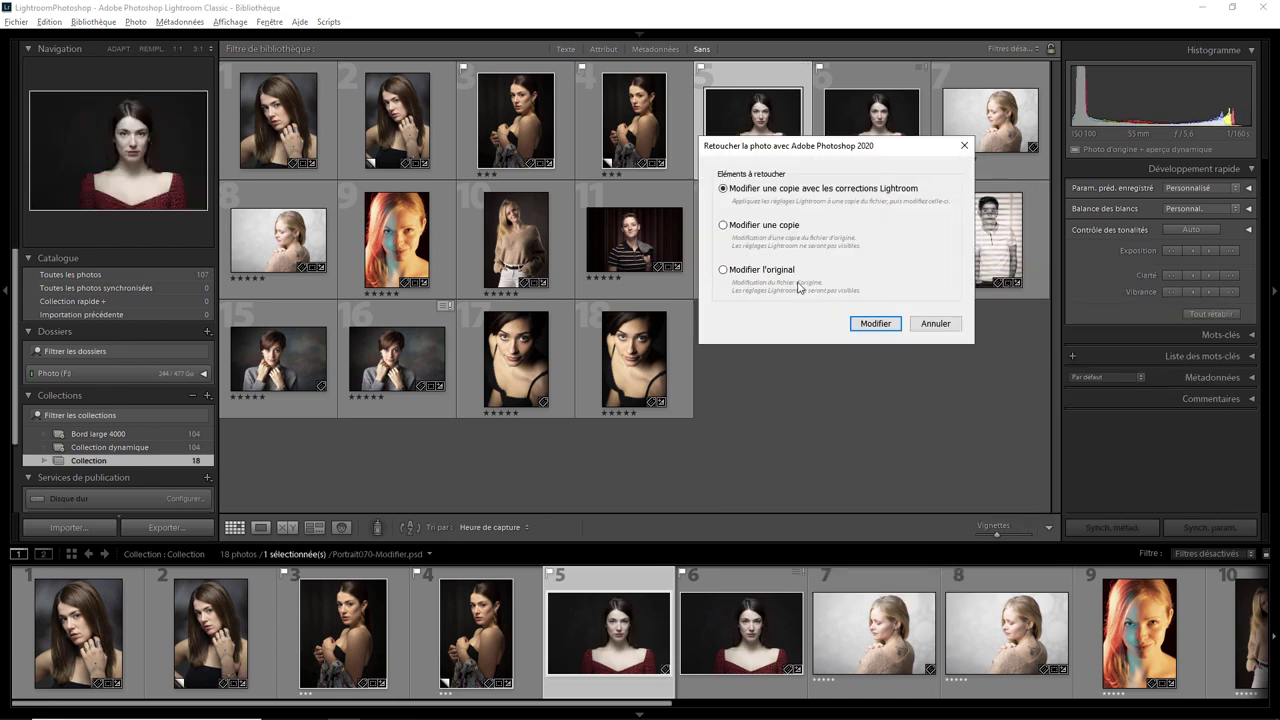
click(884, 330)
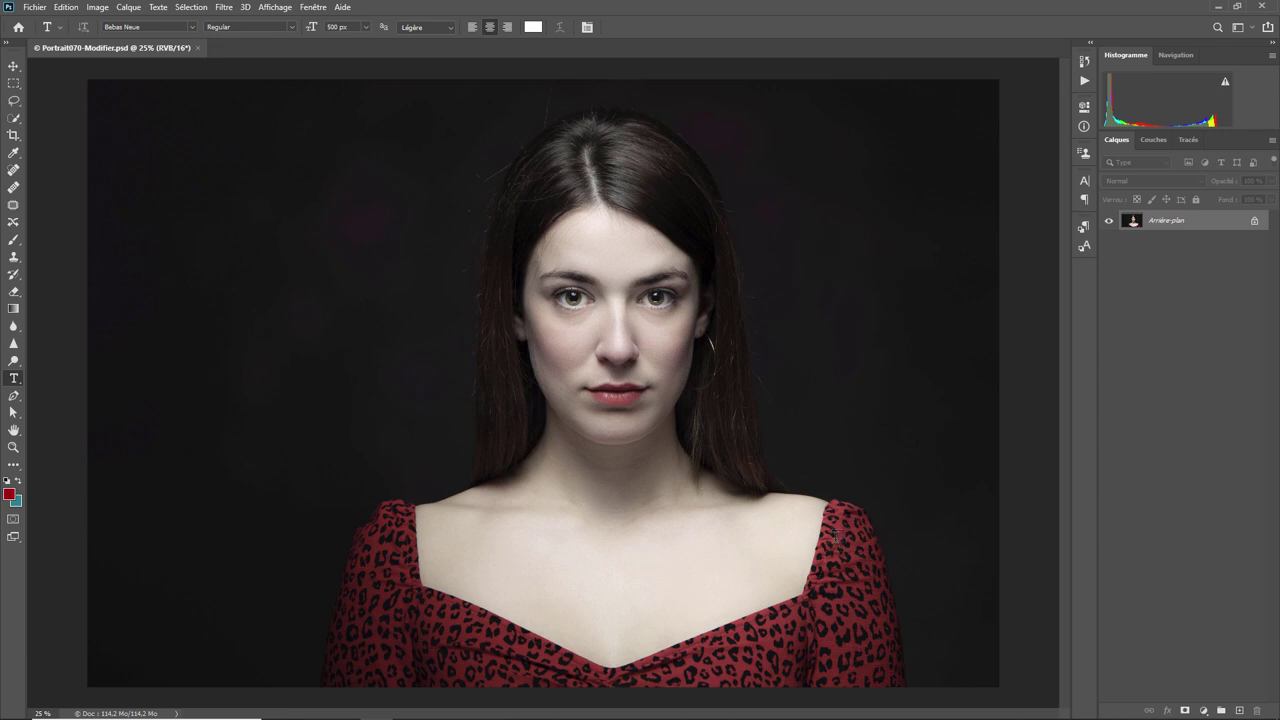
- Add a PS text label near her shoulder and save the document back on closing
click(836, 538)
text(PS)
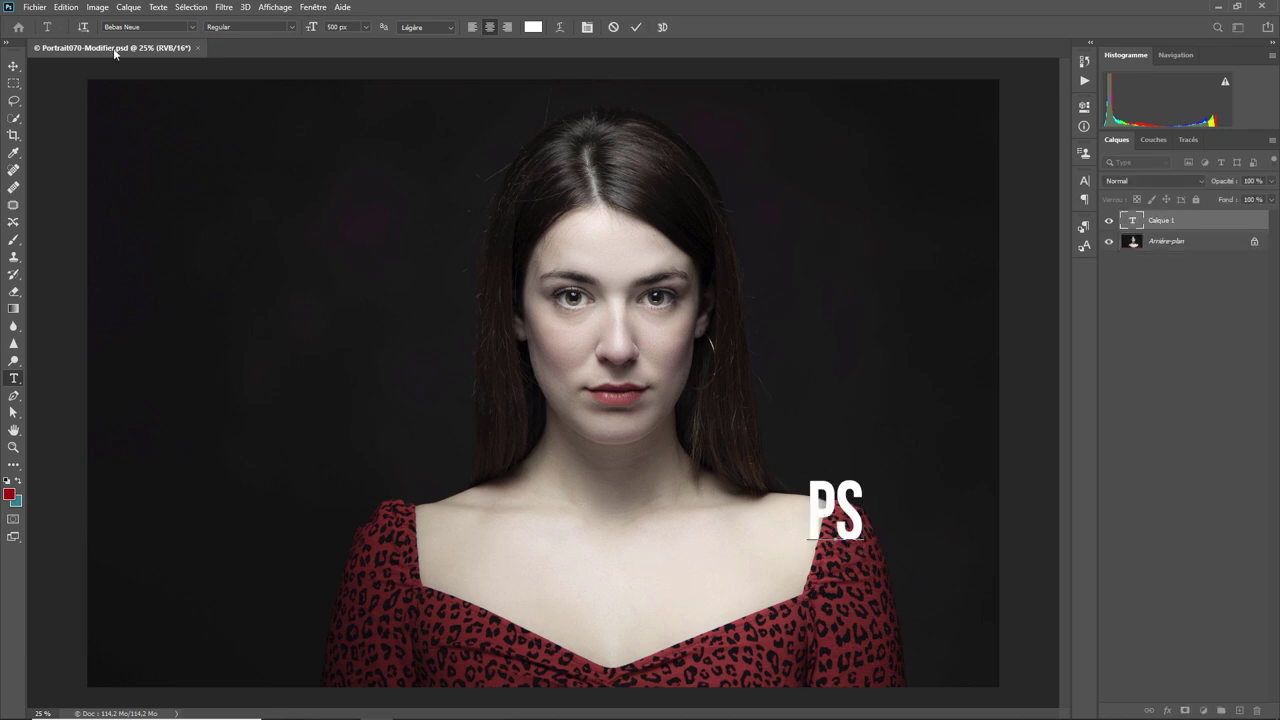
click(208, 70)
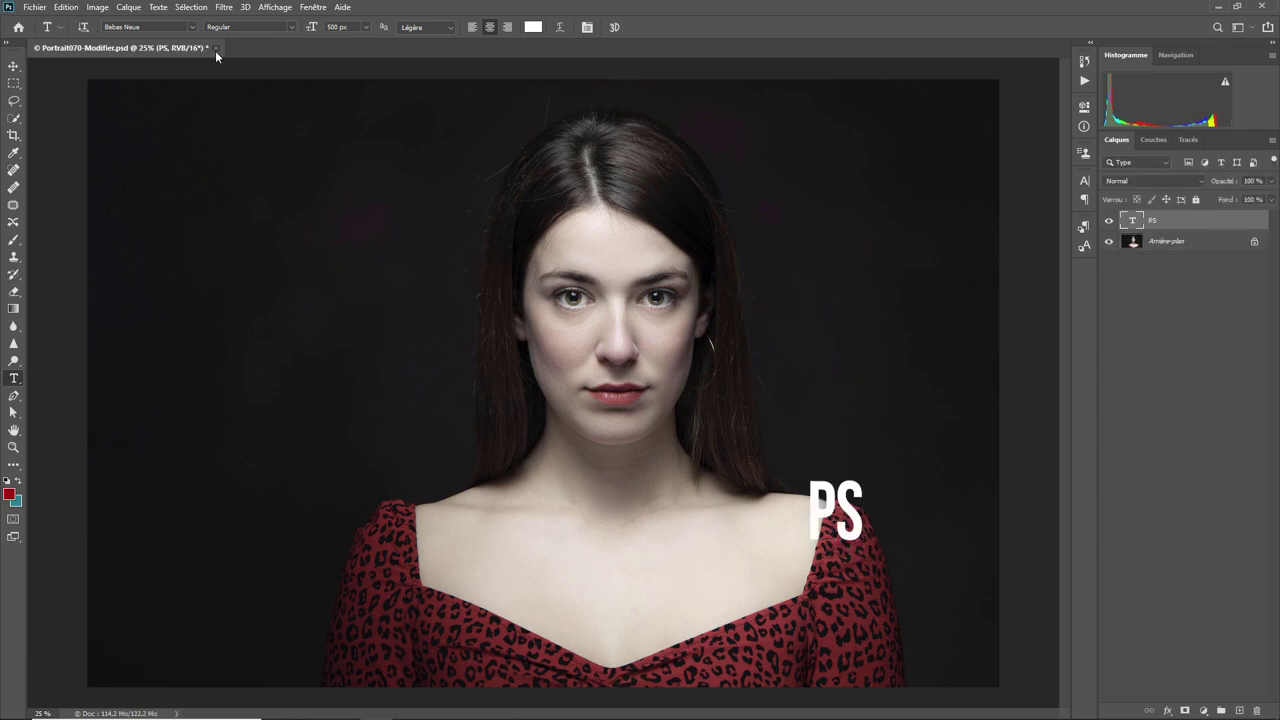
click(215, 48)
click(585, 273)
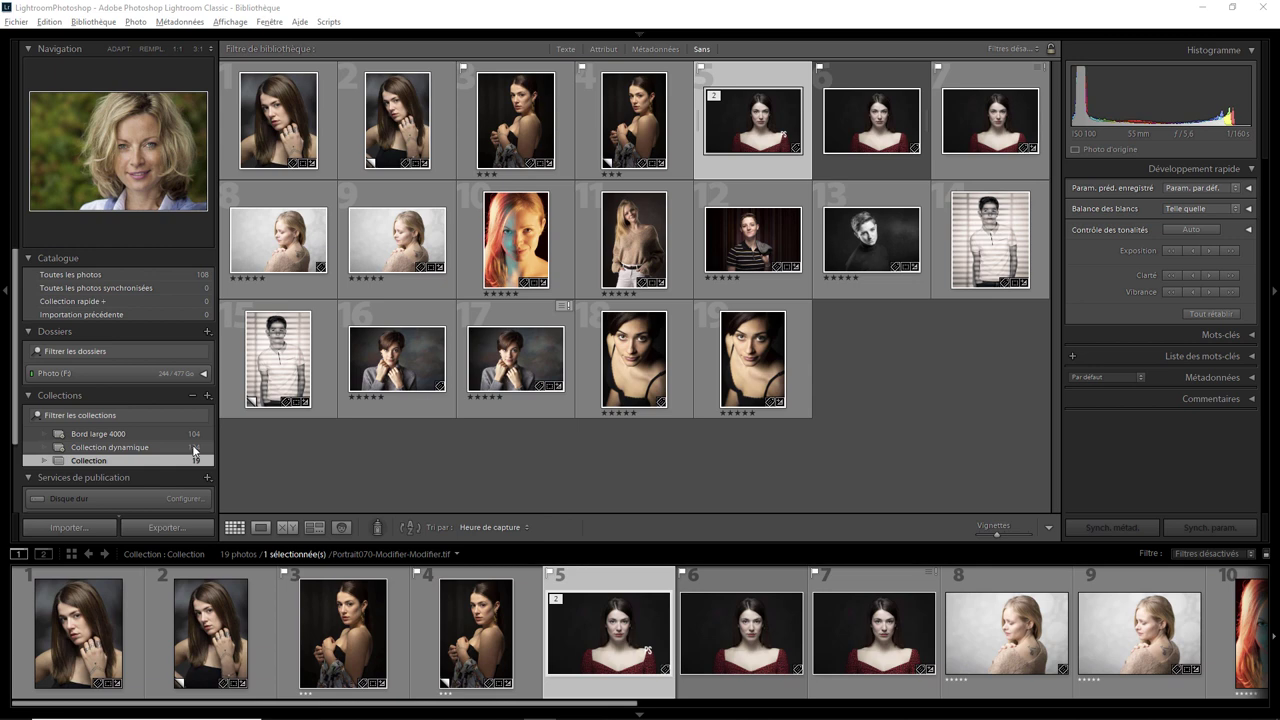
- Expand Photo (F:) > Photos, show the 13-photo 2018 folder, and select portrait 9
click(204, 373)
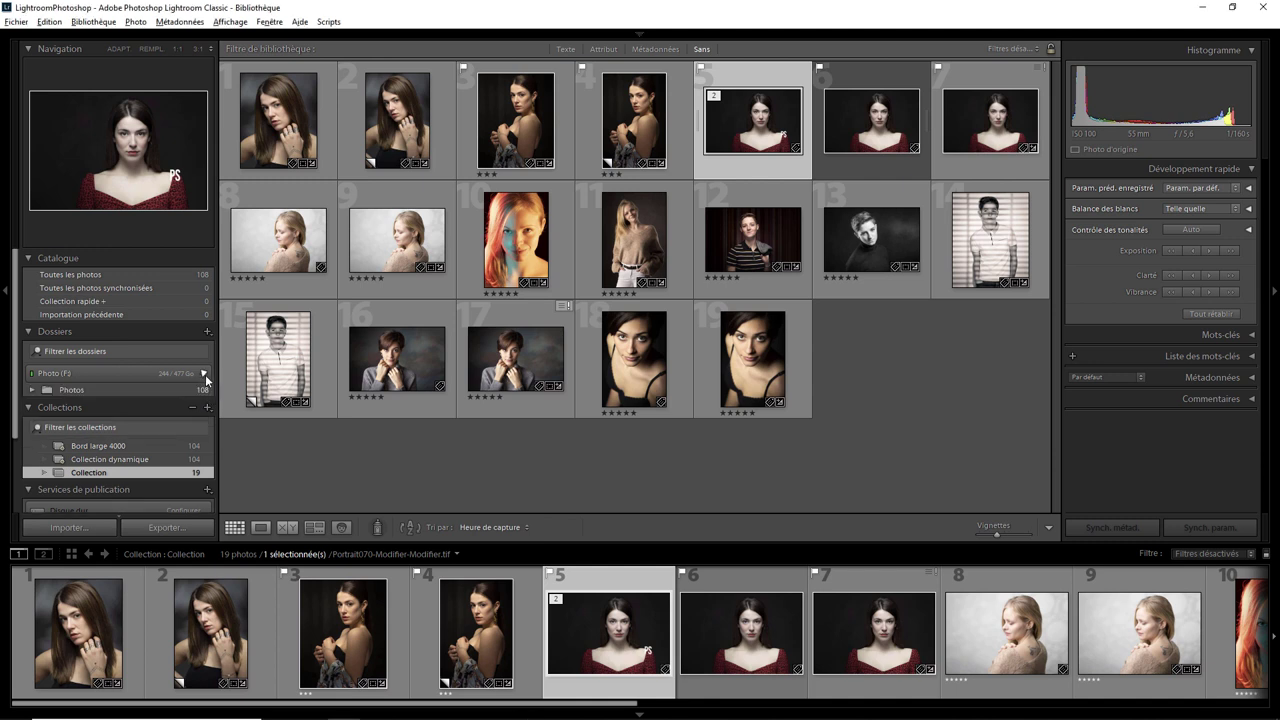
click(34, 390)
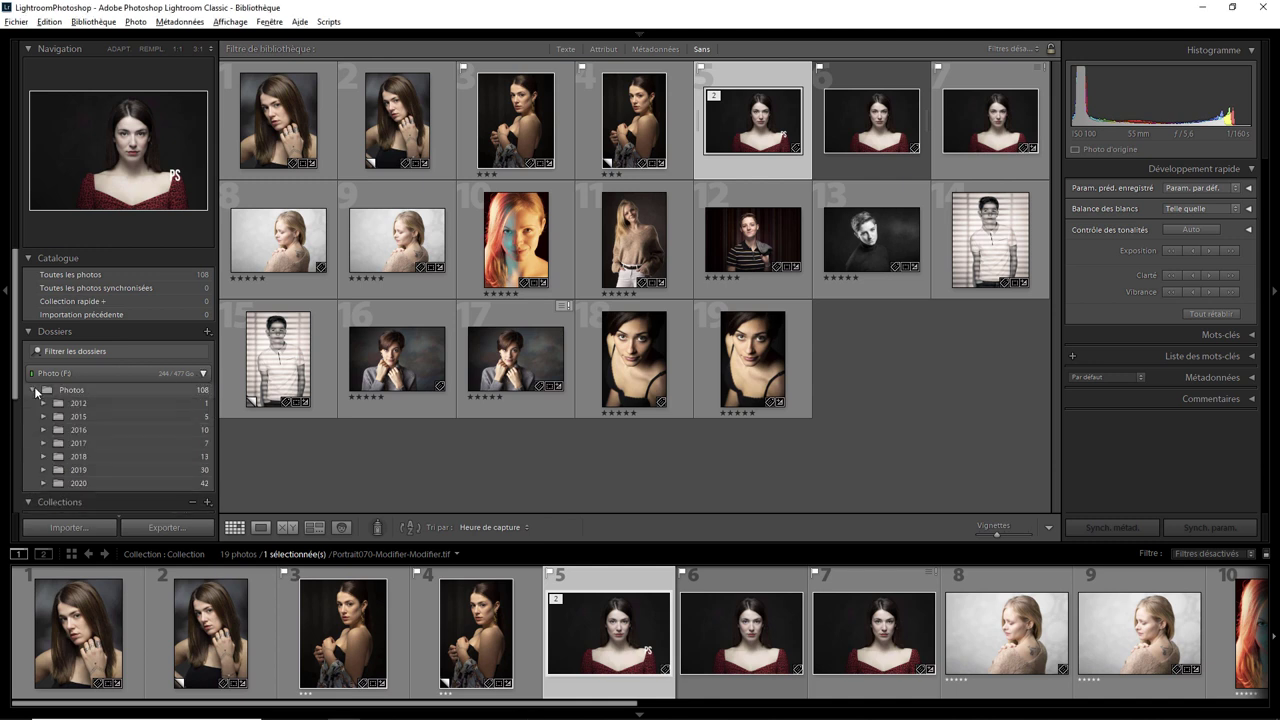
click(80, 457)
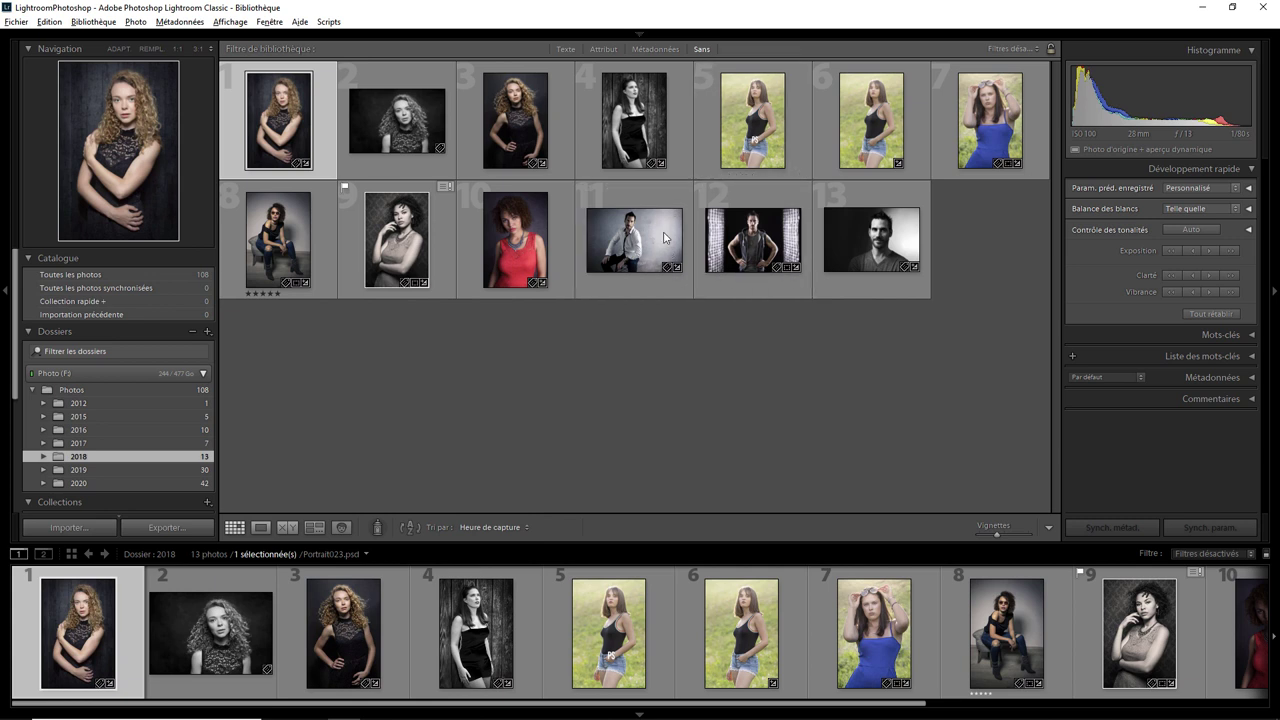
click(394, 243)
- Edit a copy of black-and-white portrait 9 with Lightroom adjustments in Photoshop 2020
right_click(399, 227)
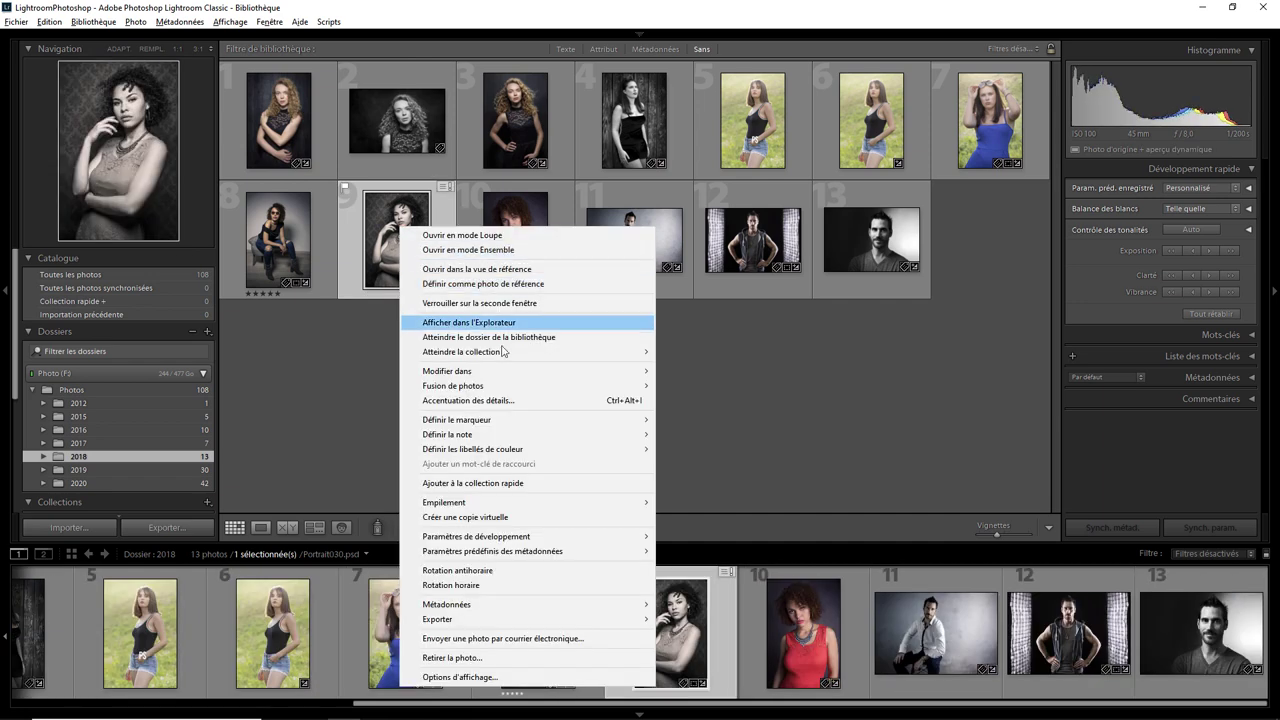
mouse_move(447, 371)
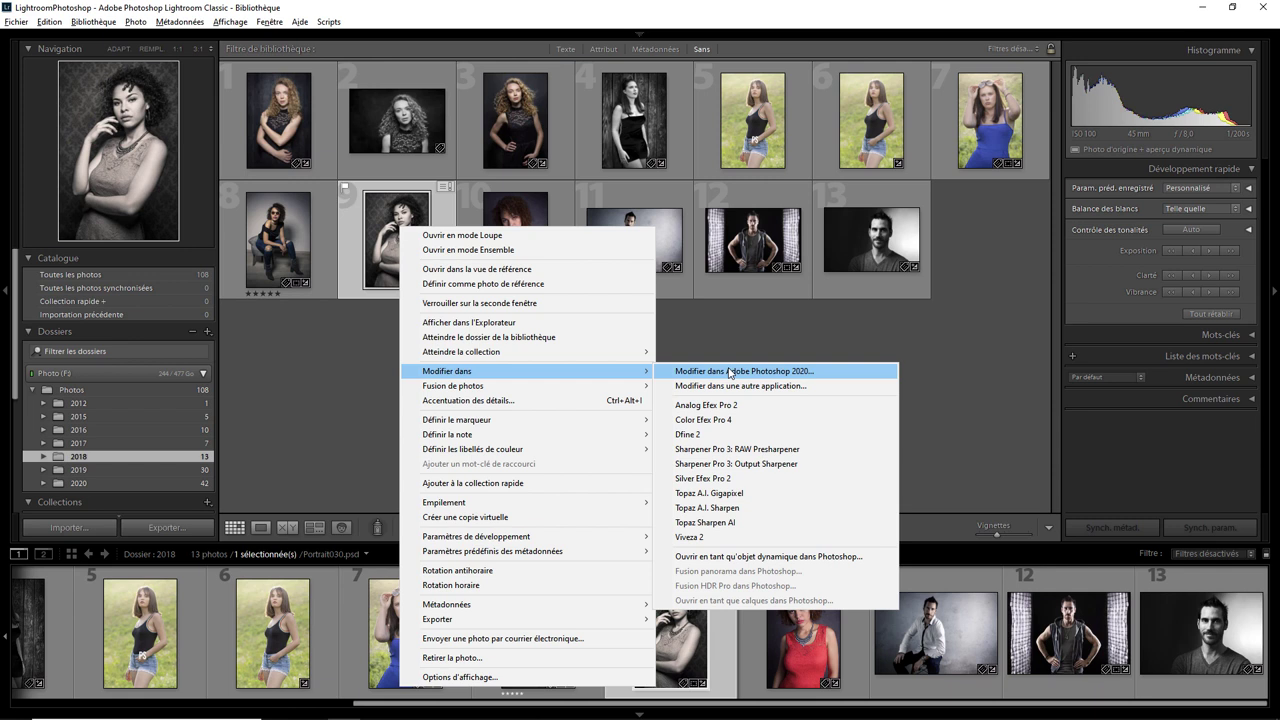
click(729, 371)
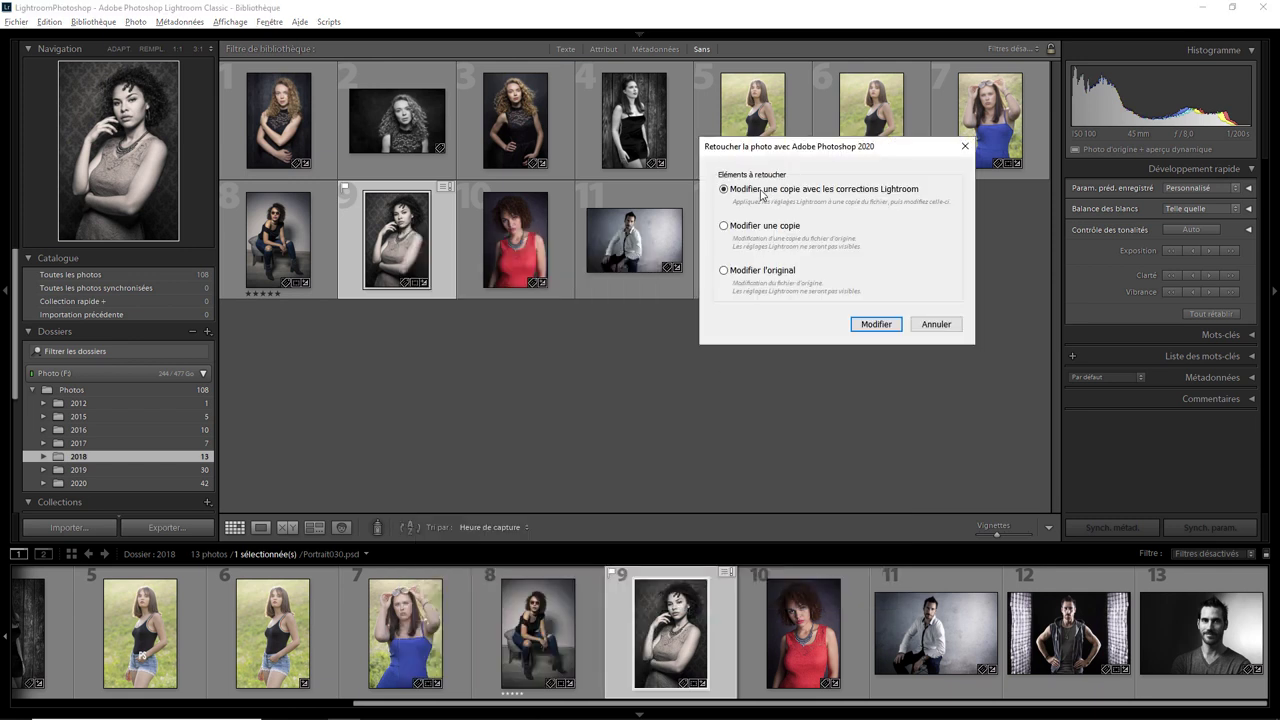
click(876, 324)
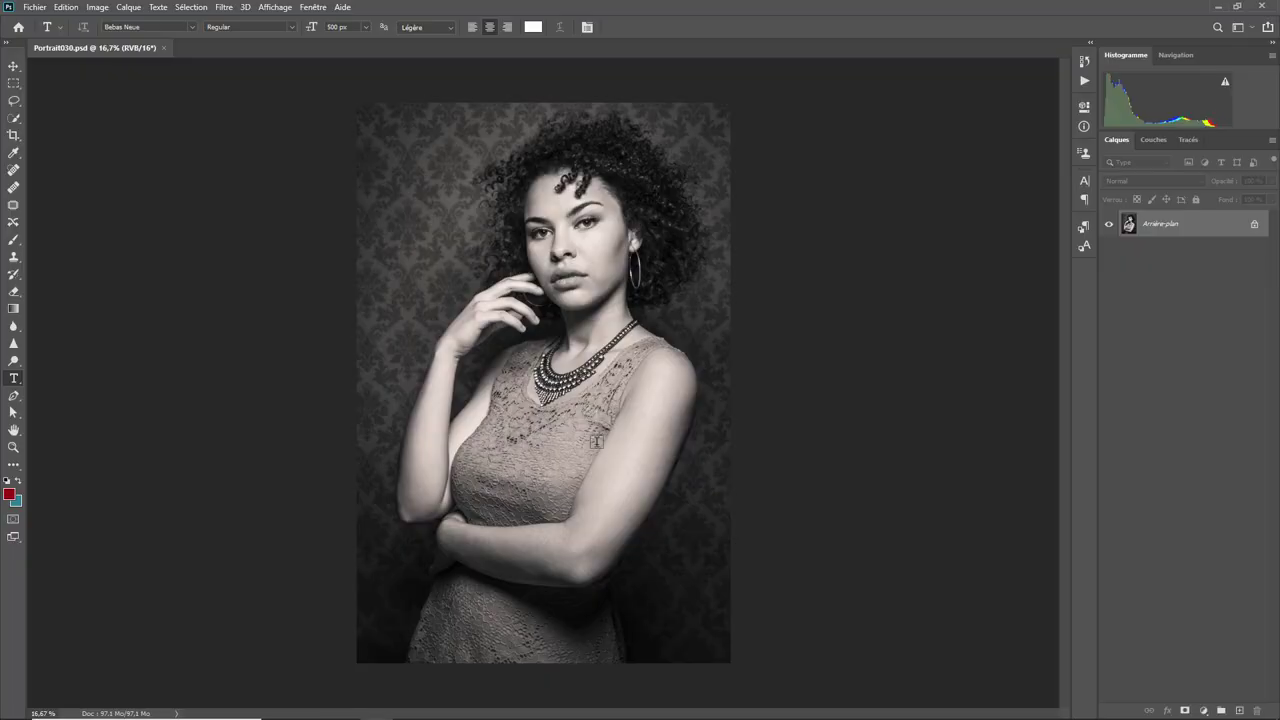
- Type a white 'PS' text label on the woman's chest in the portrait
click(527, 527)
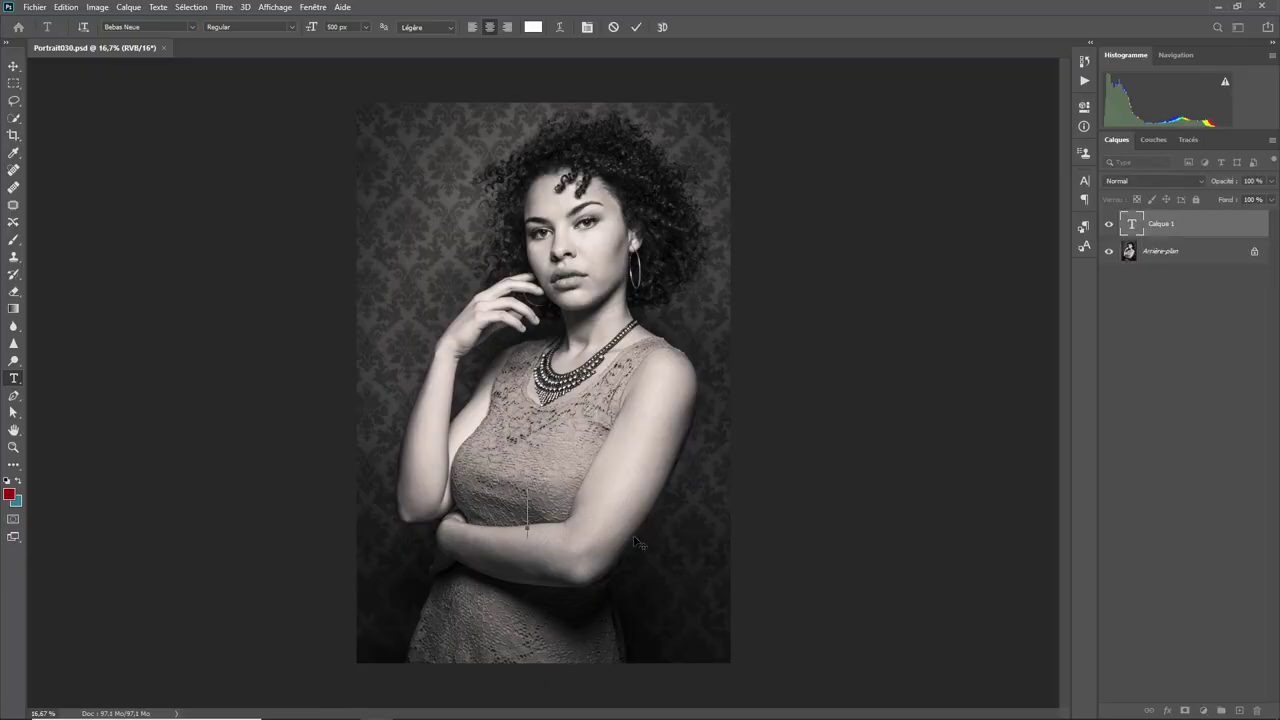
text(PS)
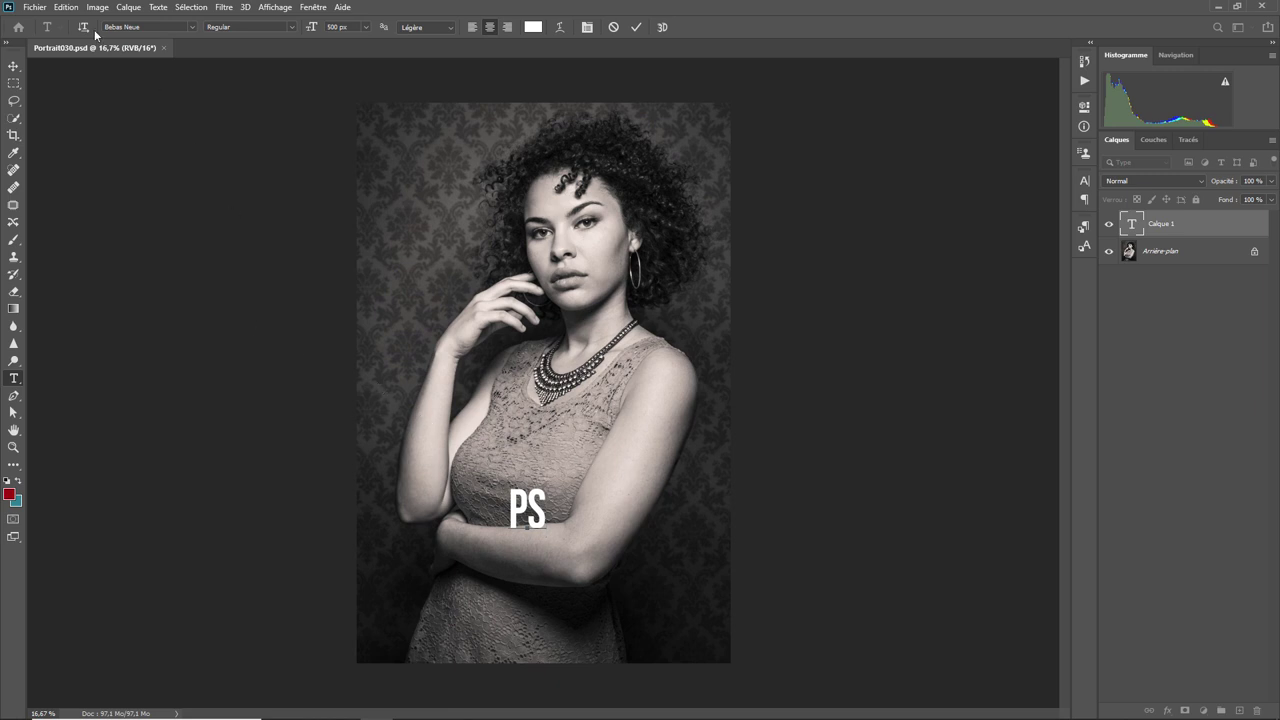
click(40, 8)
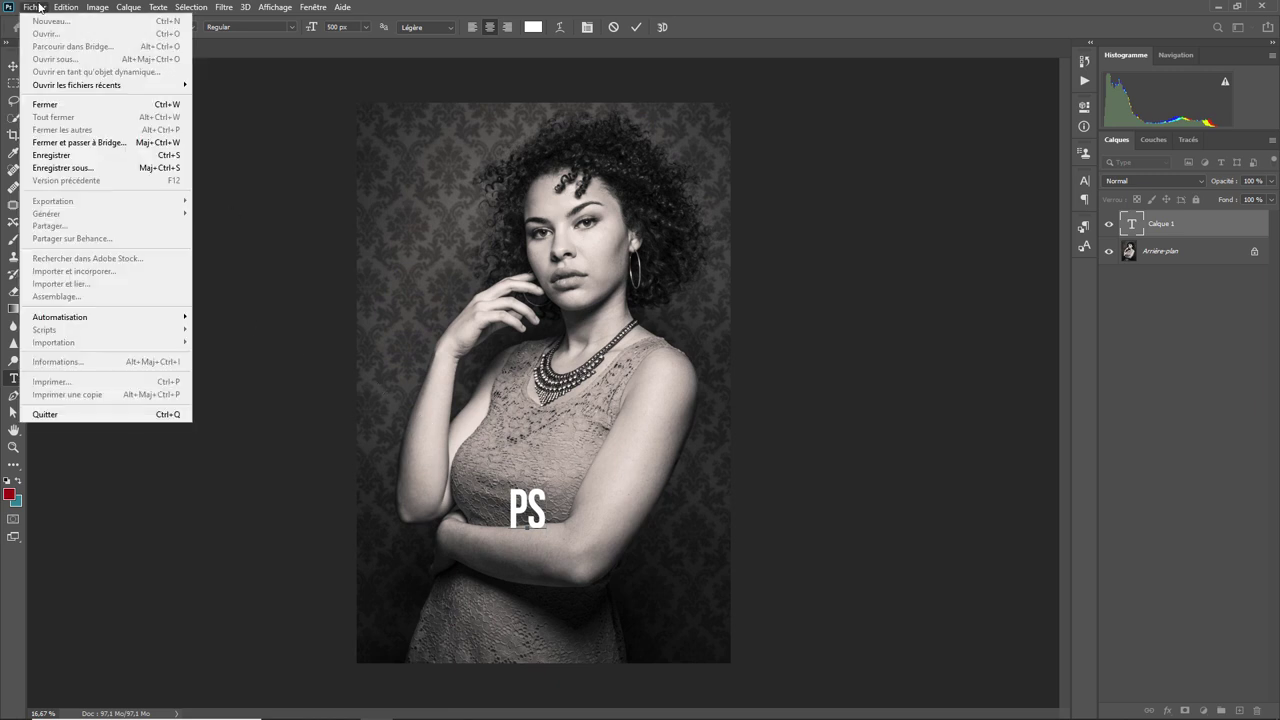
- Start Save As, browse to Photos\2020 and create a new folder 'Photos modifiées'
click(108, 168)
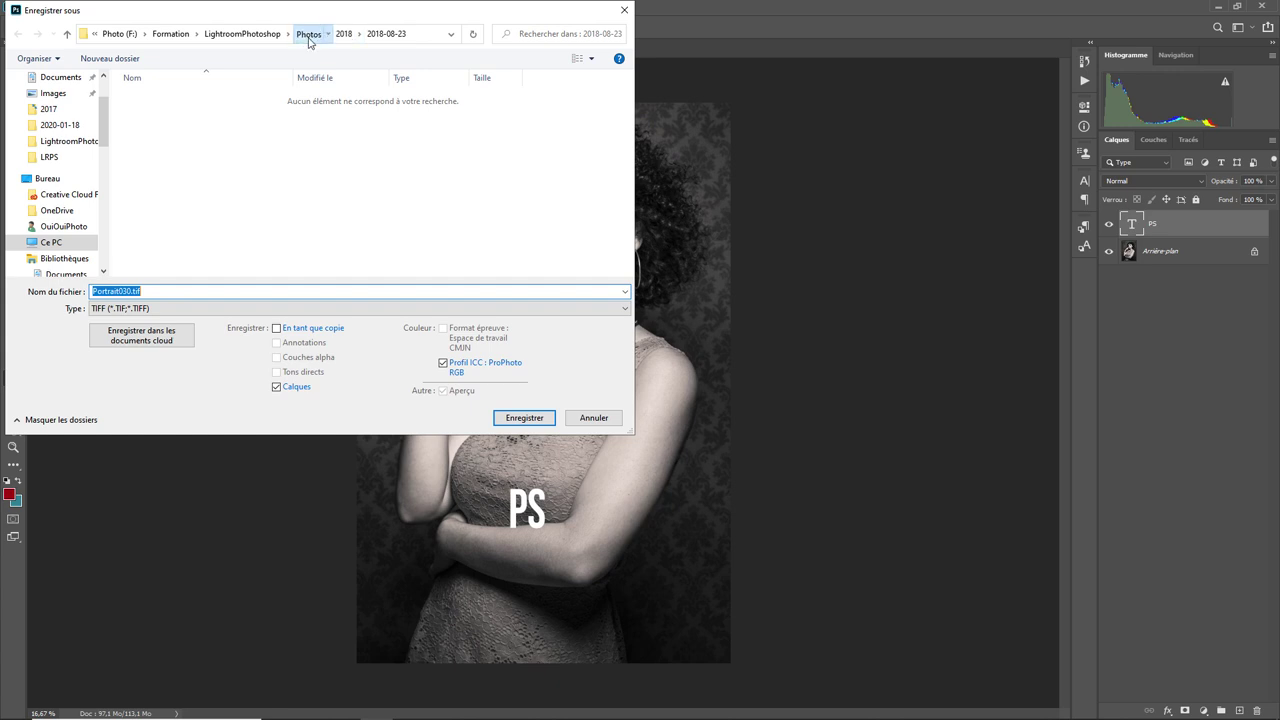
click(308, 34)
double_click(160, 181)
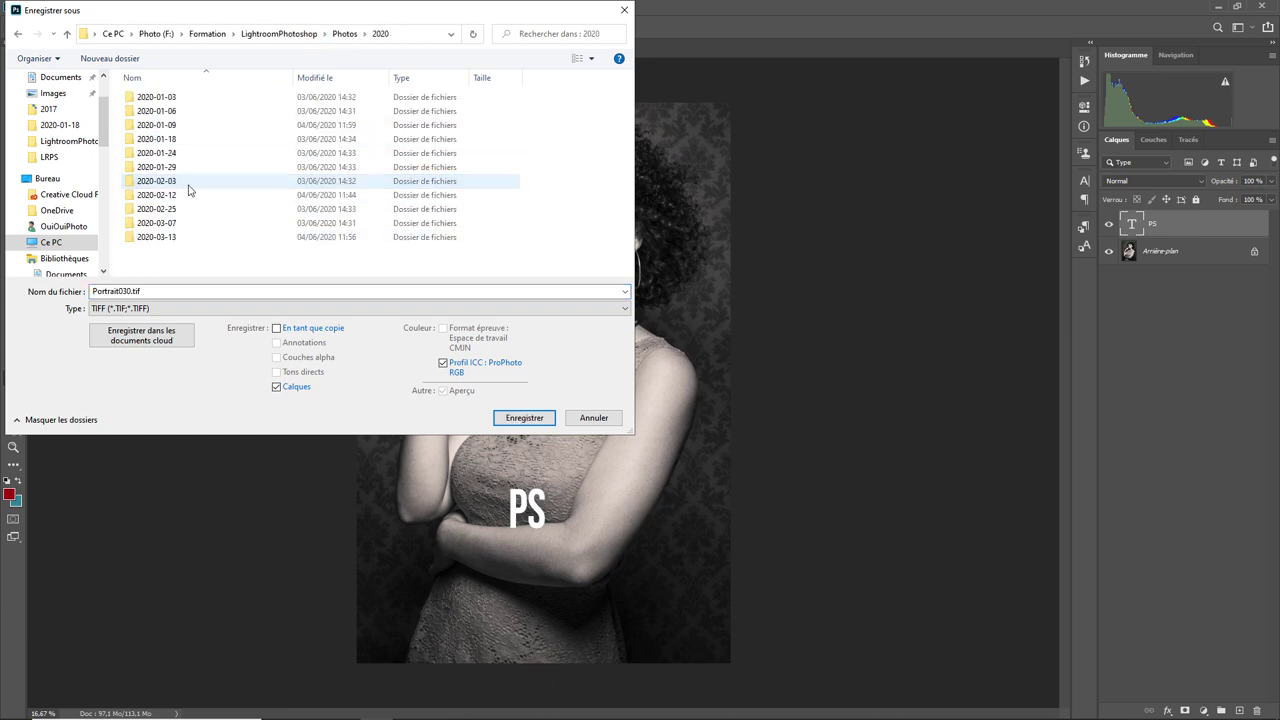
right_click(266, 265)
mouse_move(128, 401)
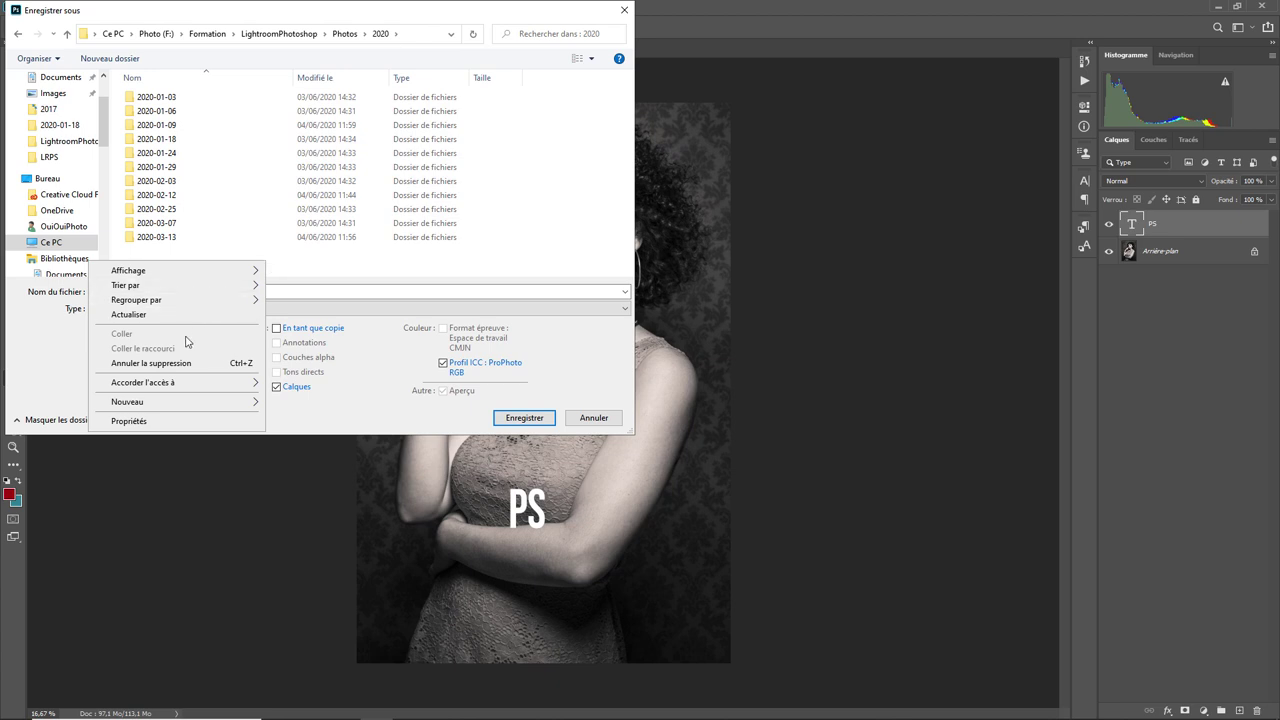
click(297, 403)
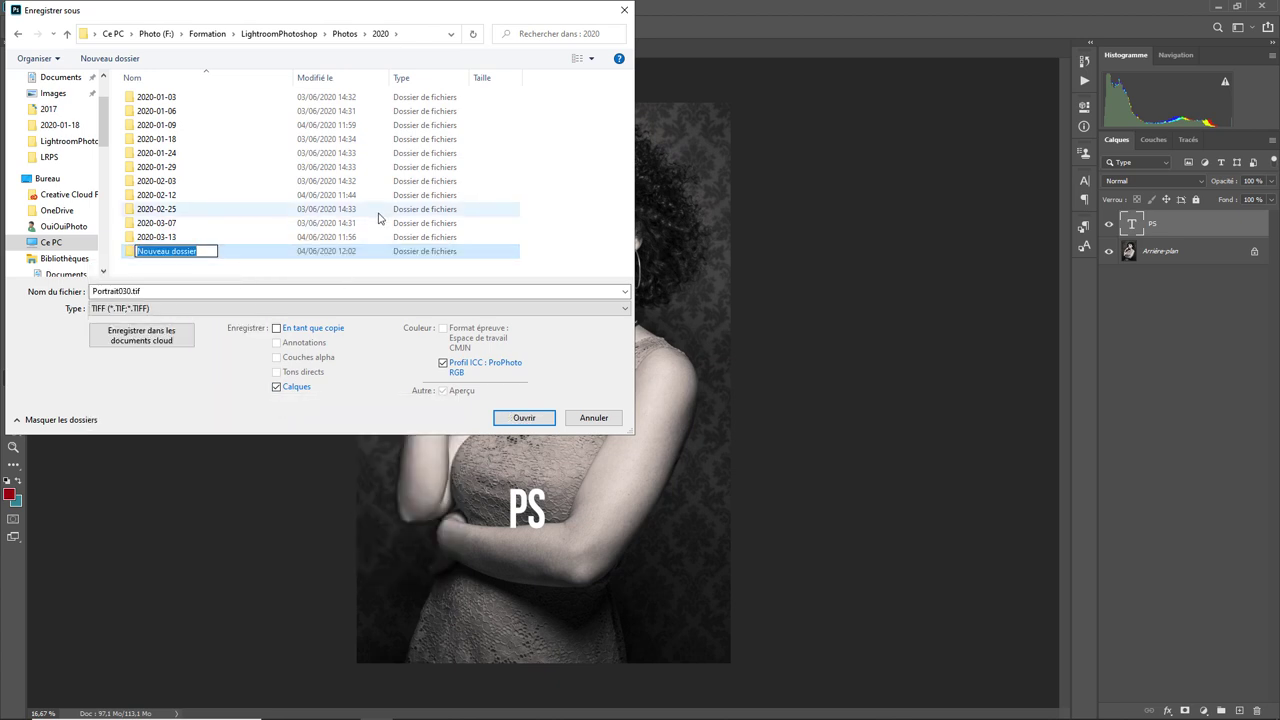
text(Ph)
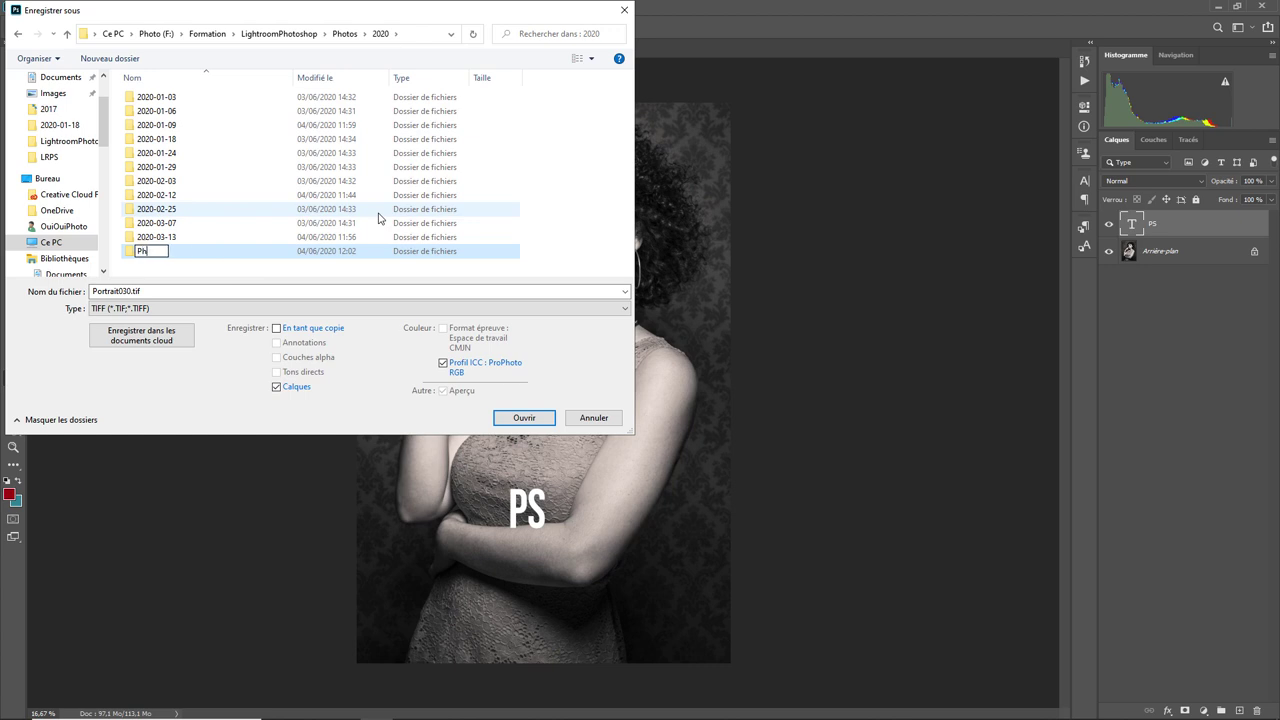
text(otos modif)
text(iées)
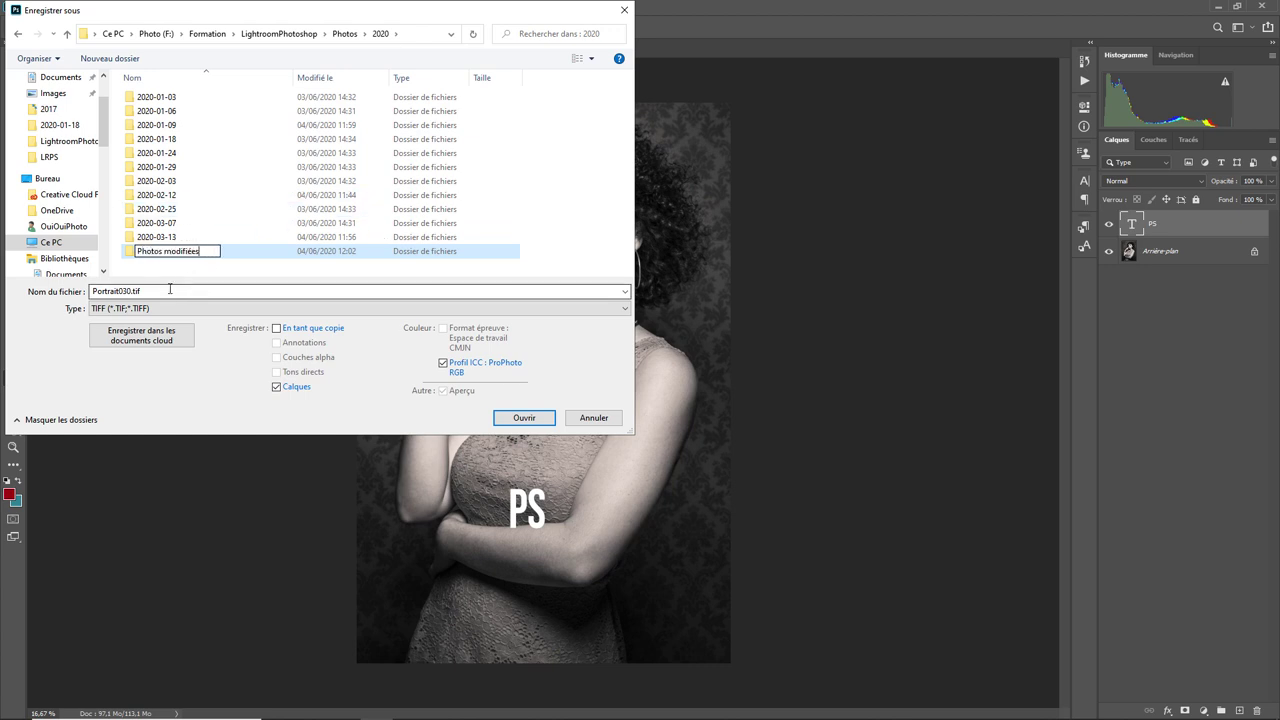
- Name the file after the model with an 'N&B' suffix and save it into Photos modifiées
double_click(128, 291)
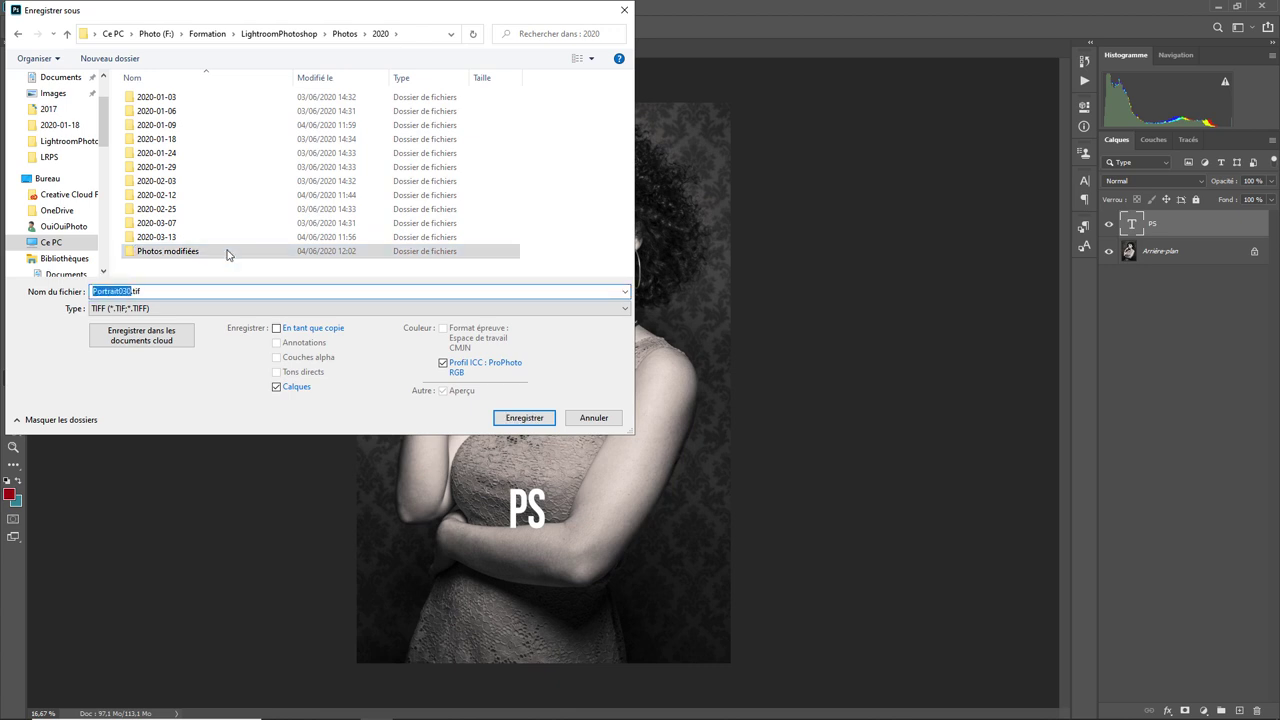
text(Leila)
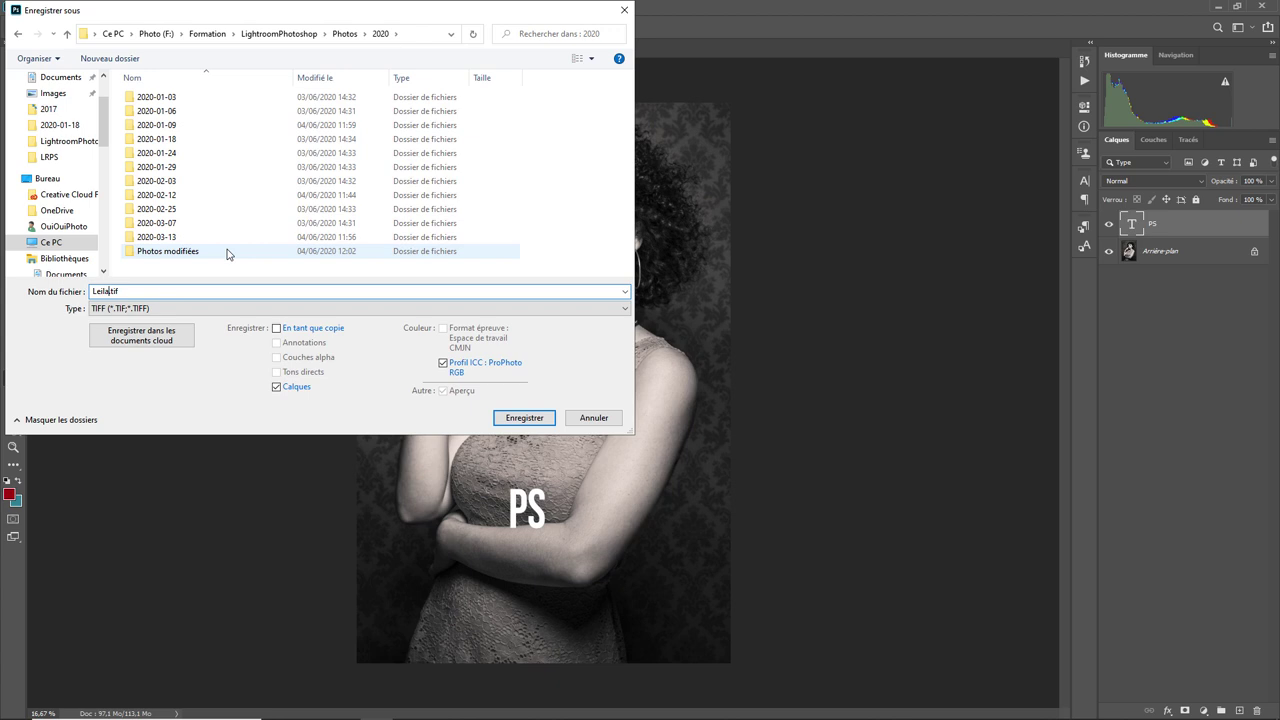
text( N&B)
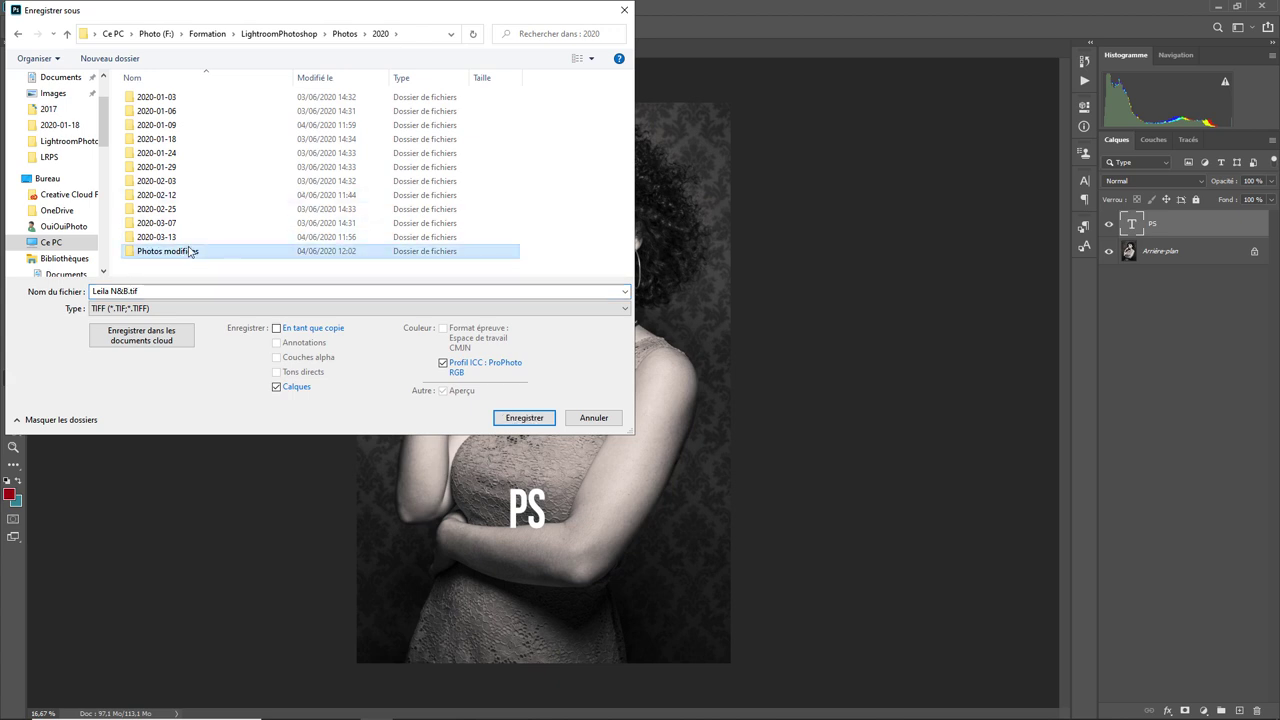
double_click(190, 253)
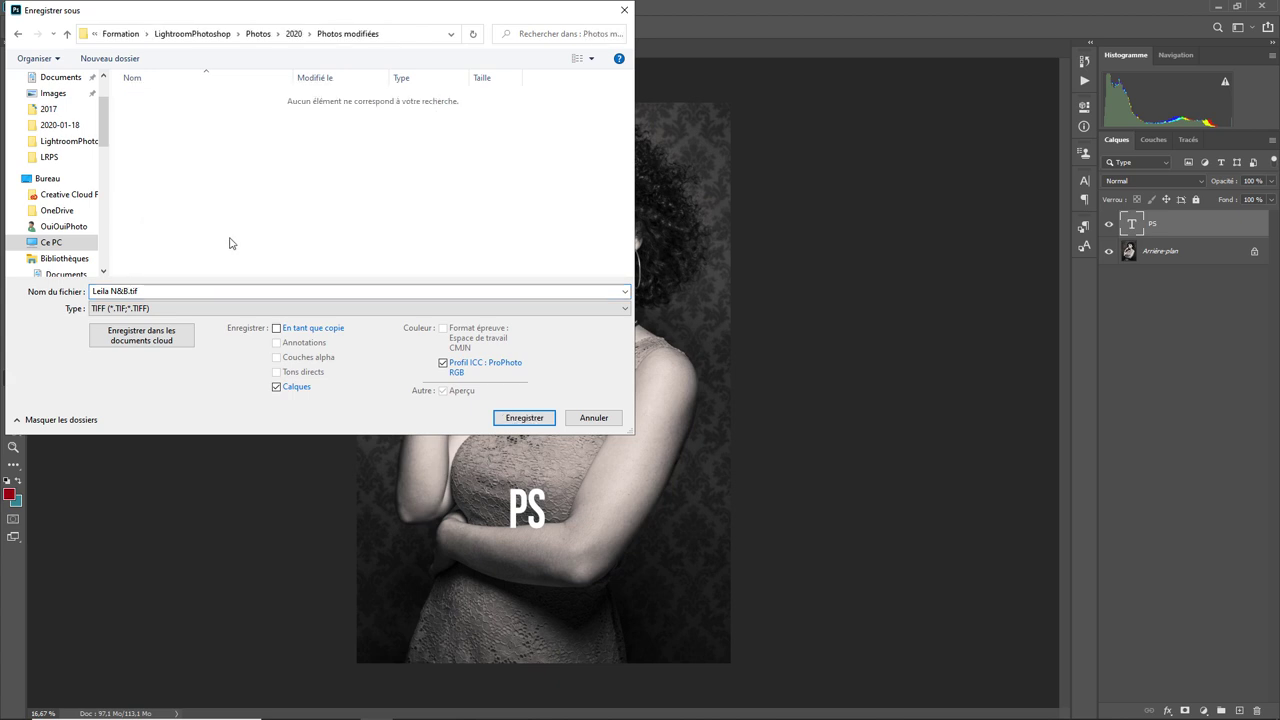
click(537, 420)
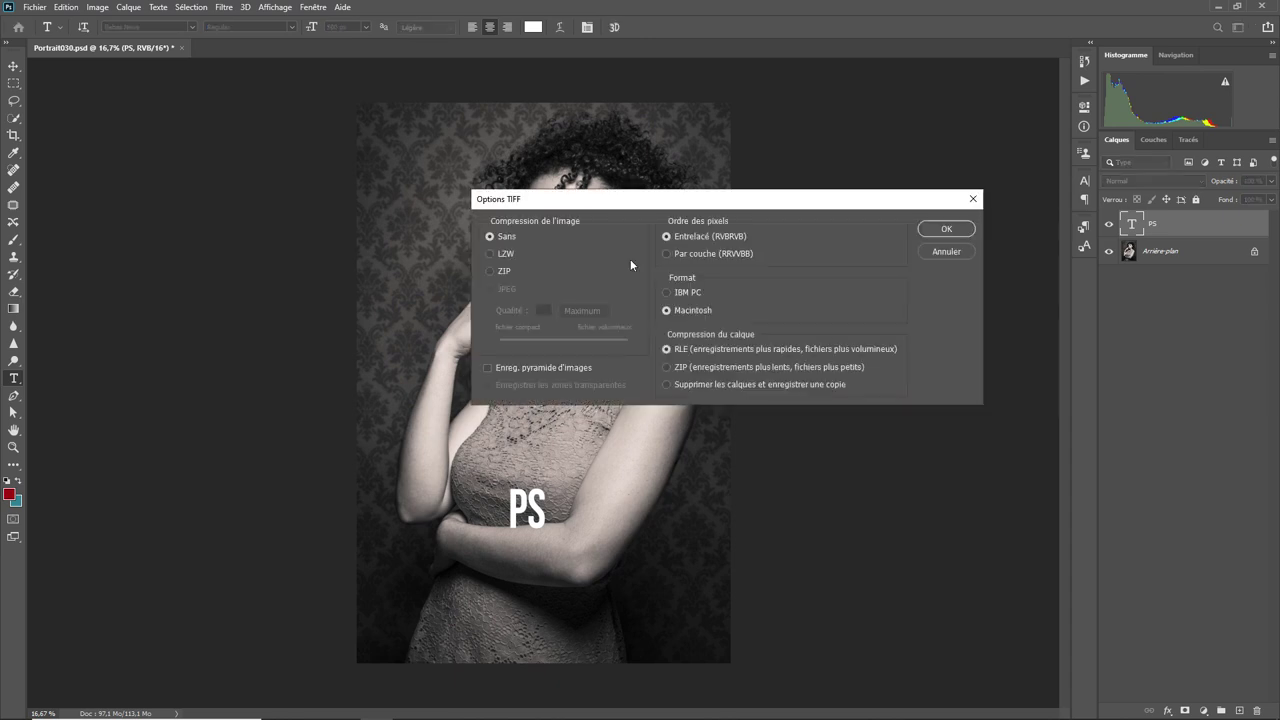
- Save the TIFF with ZIP compression, accepting the compression warning
click(503, 272)
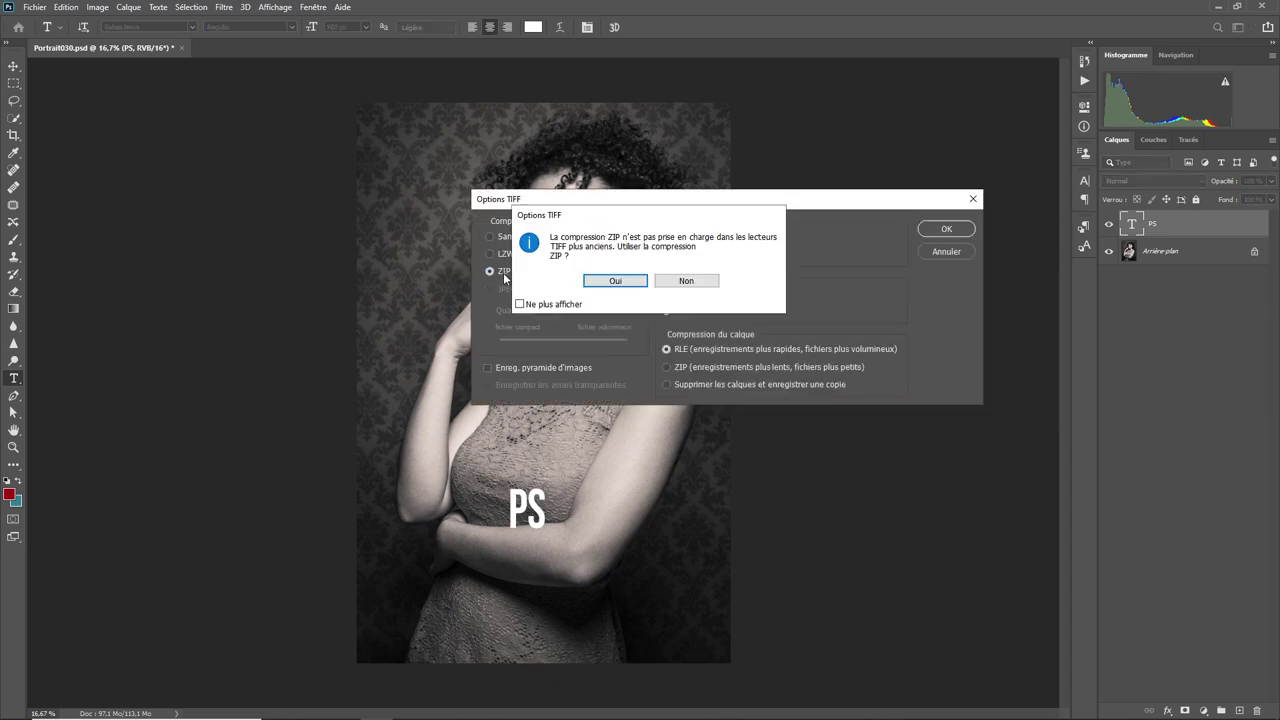
click(616, 283)
click(944, 229)
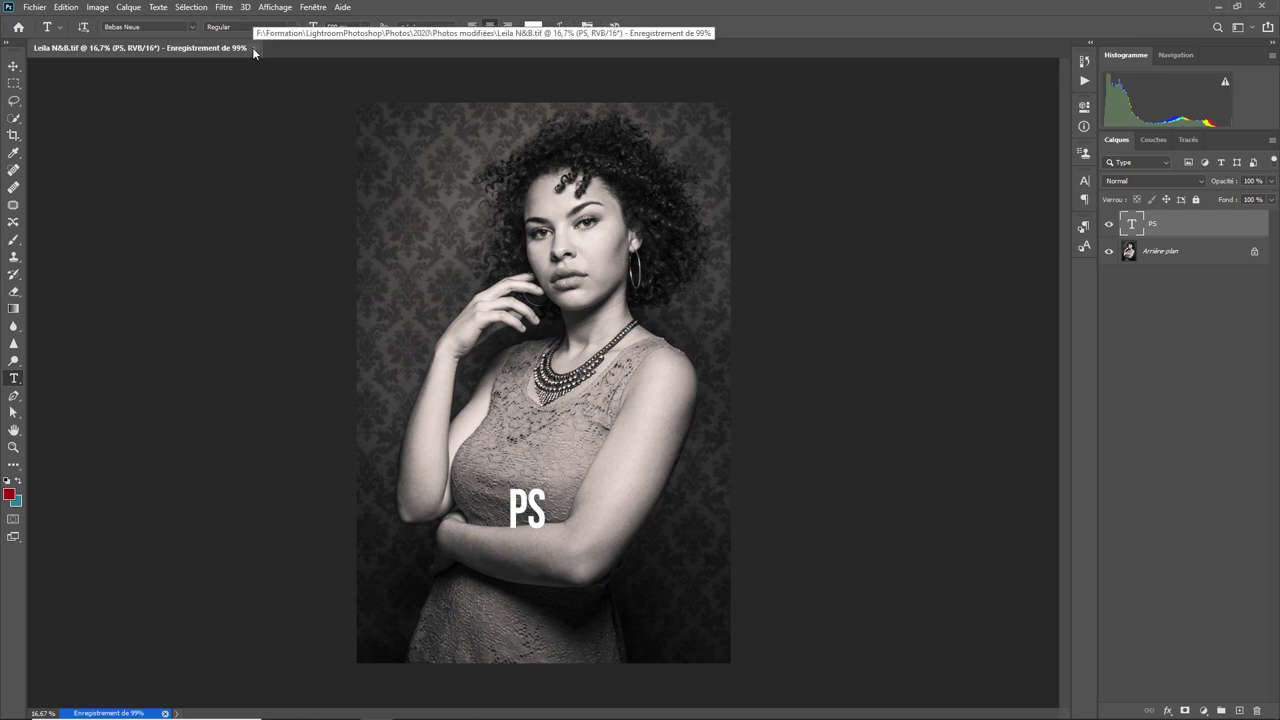
- Close the saved TIF and show Lightroom's 2020 folder, now listing 43 photos
click(167, 48)
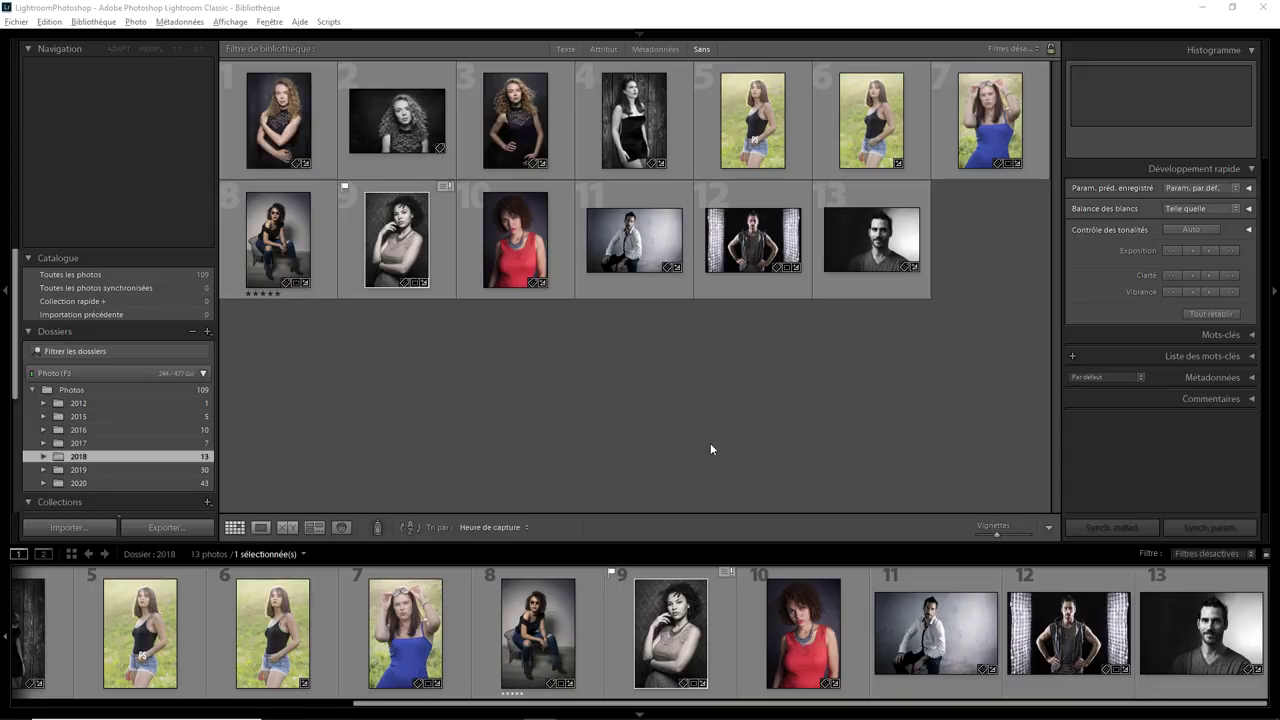
mouse_move(397, 240)
click(92, 482)
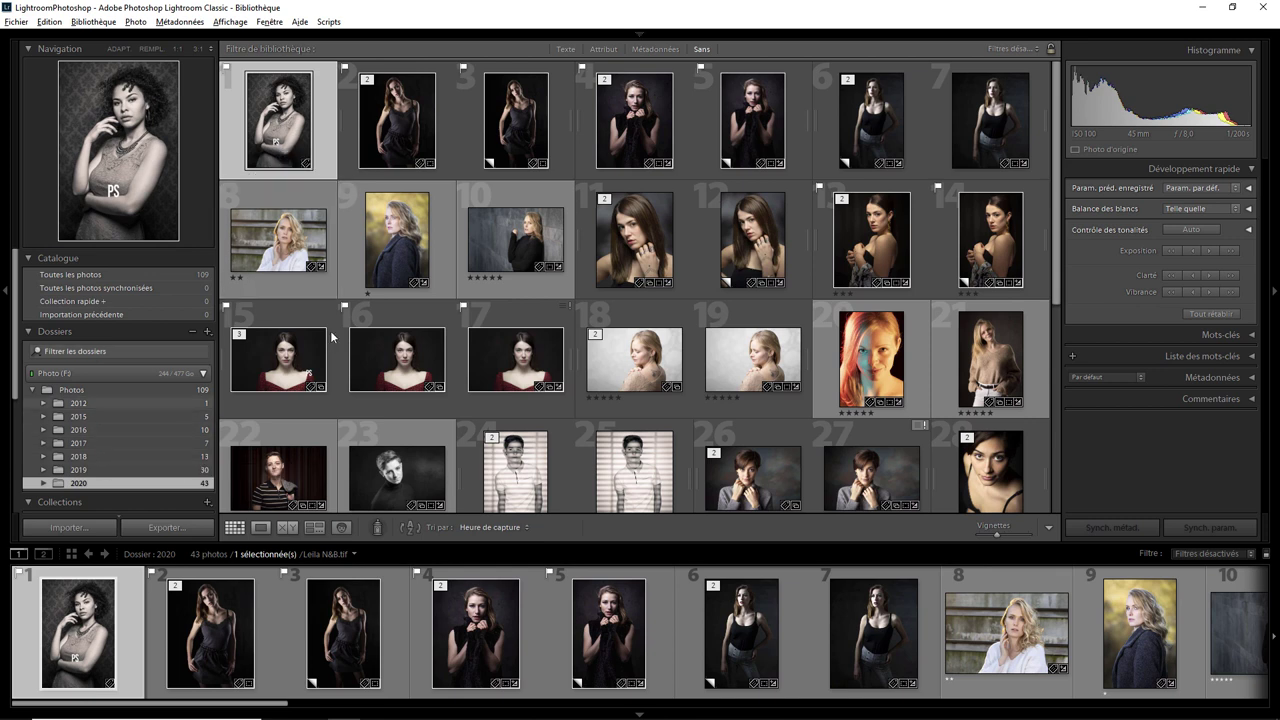
click(108, 458)
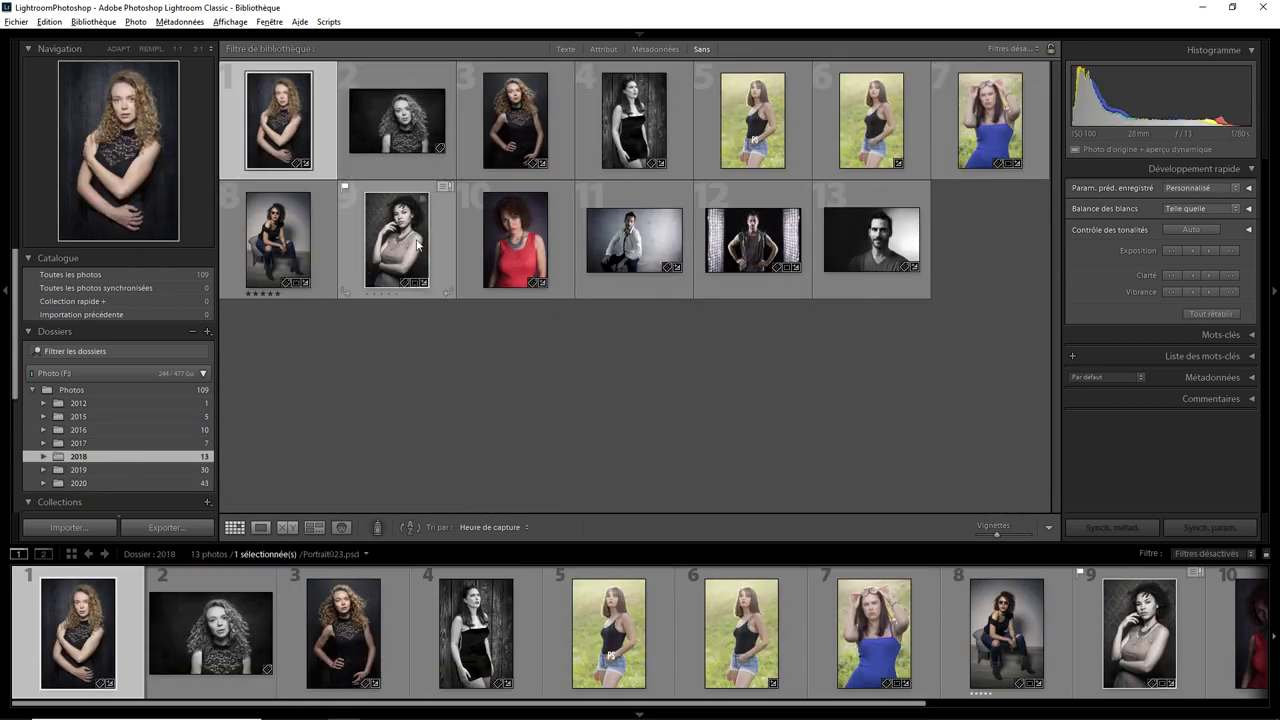
scroll(13, 372, down, 2)
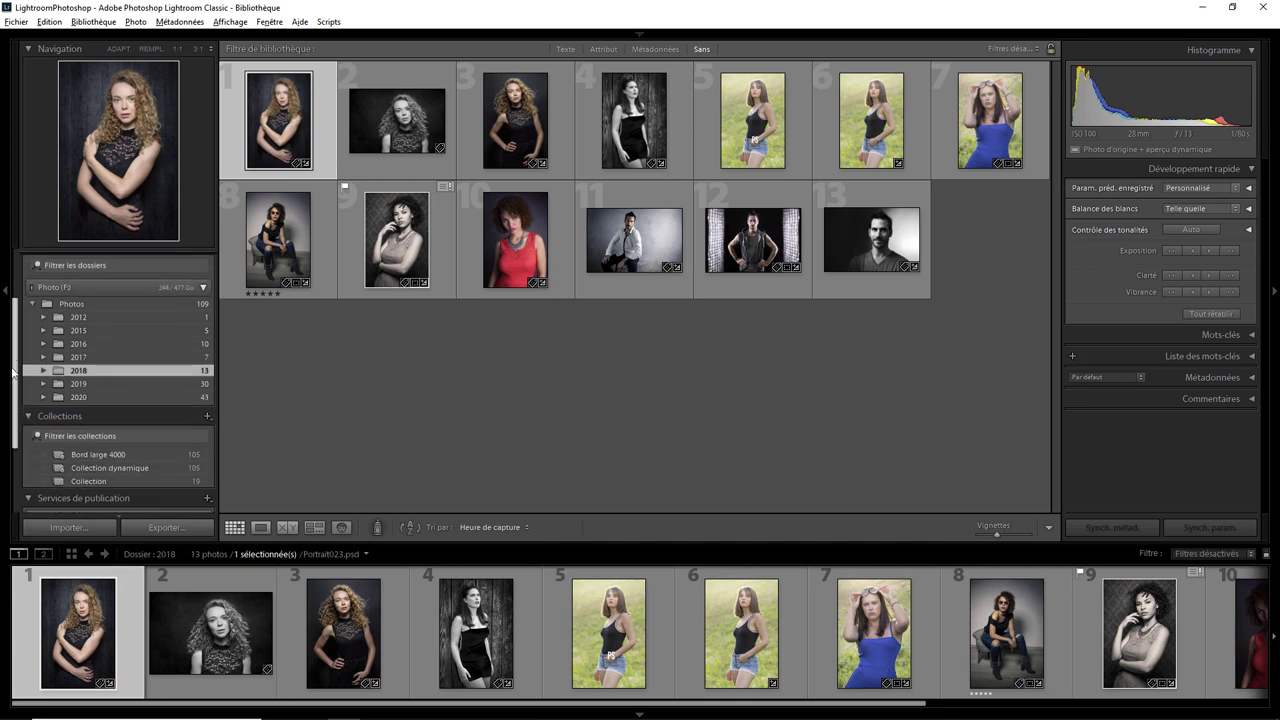
click(88, 396)
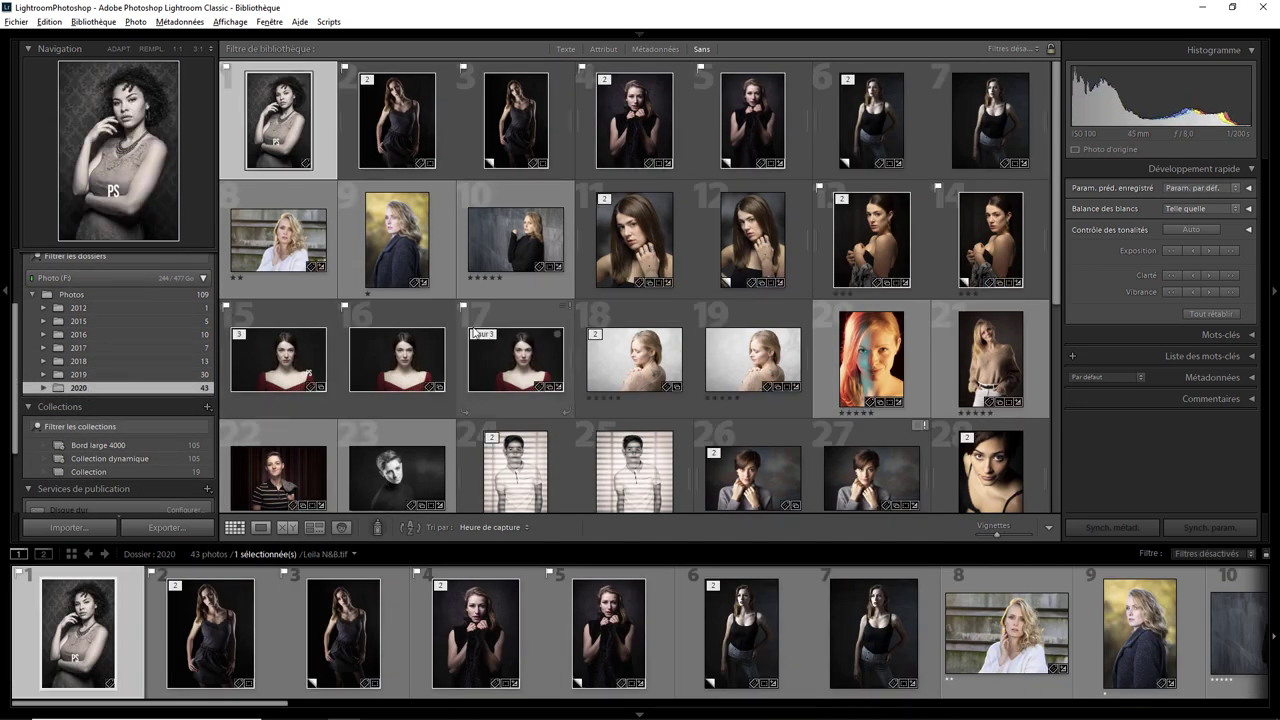